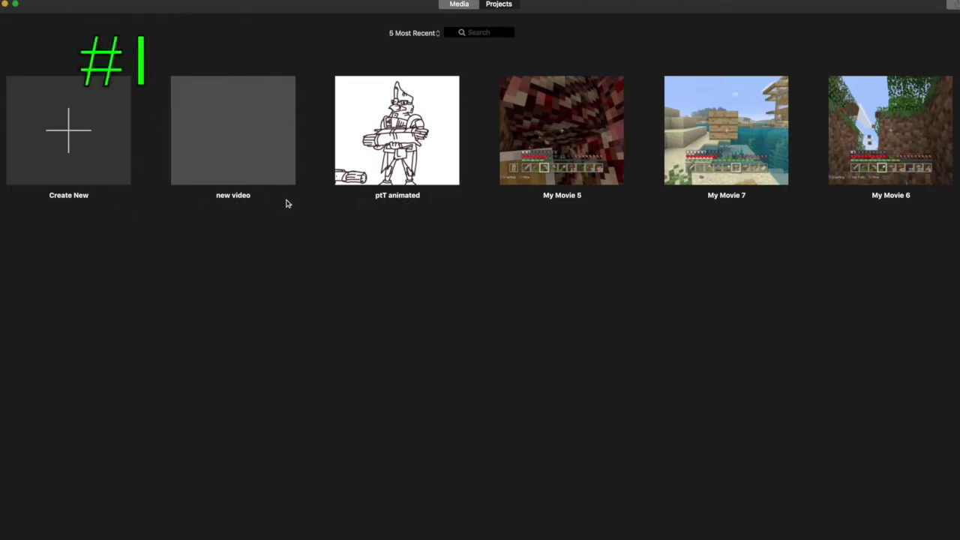
Create a new movie project and name it 50 tips.
left_click(78, 141)
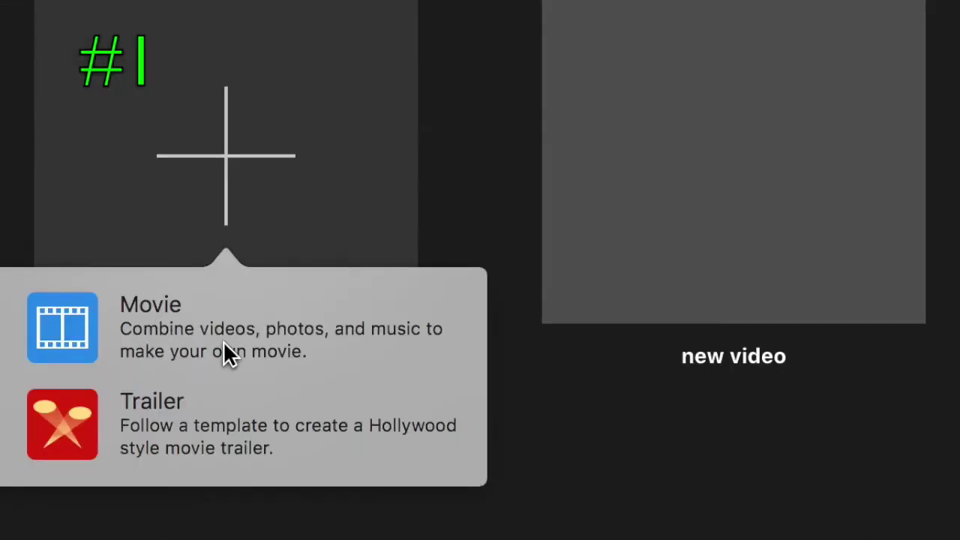
left_click(223, 341)
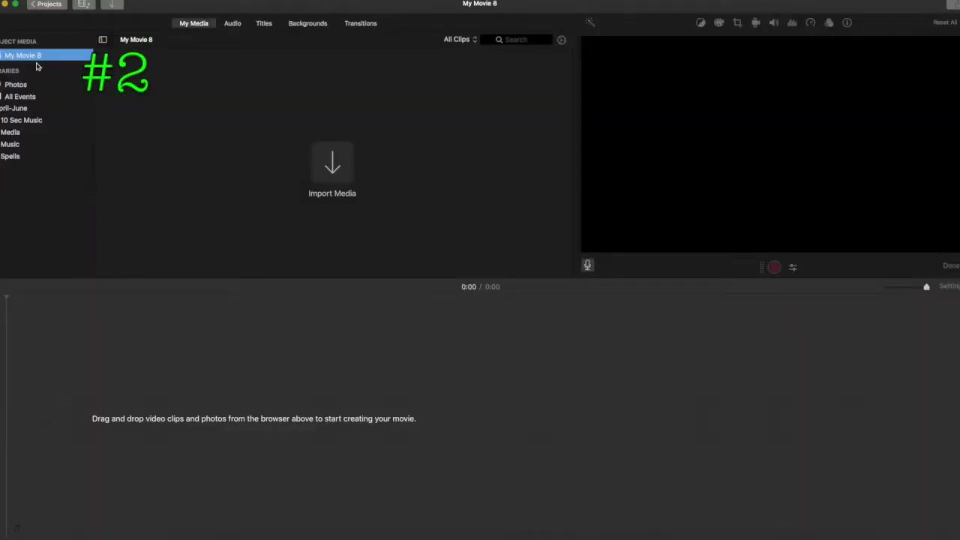
left_click(44, 13)
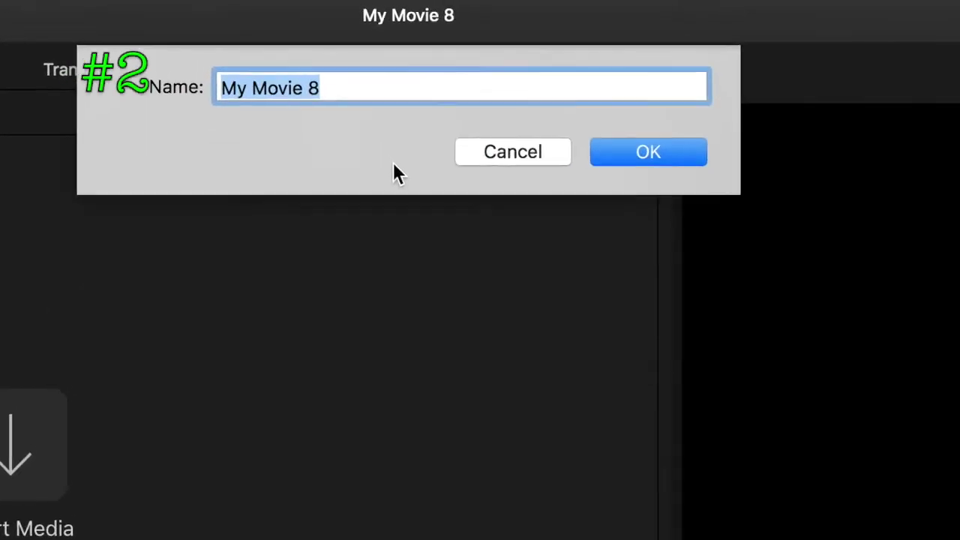
type("50 tips")
key("Return")
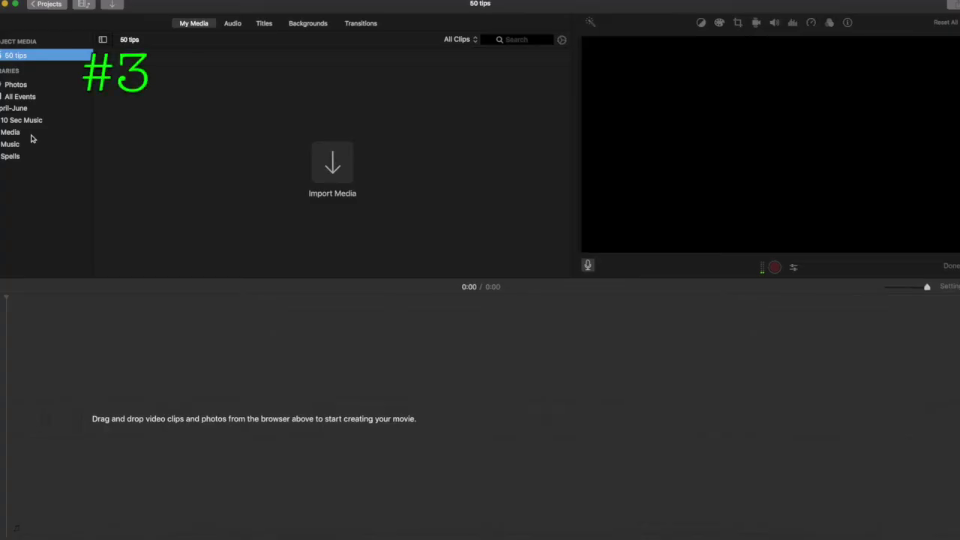
Look through the clips stored in the Media, Music, Spells and 10 Sec Music events.
left_click(32, 138)
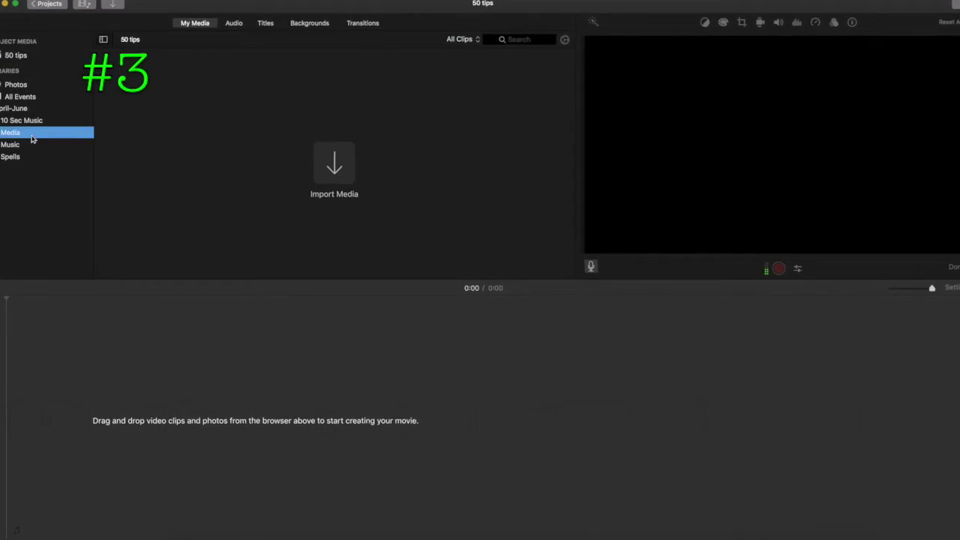
left_click(32, 149)
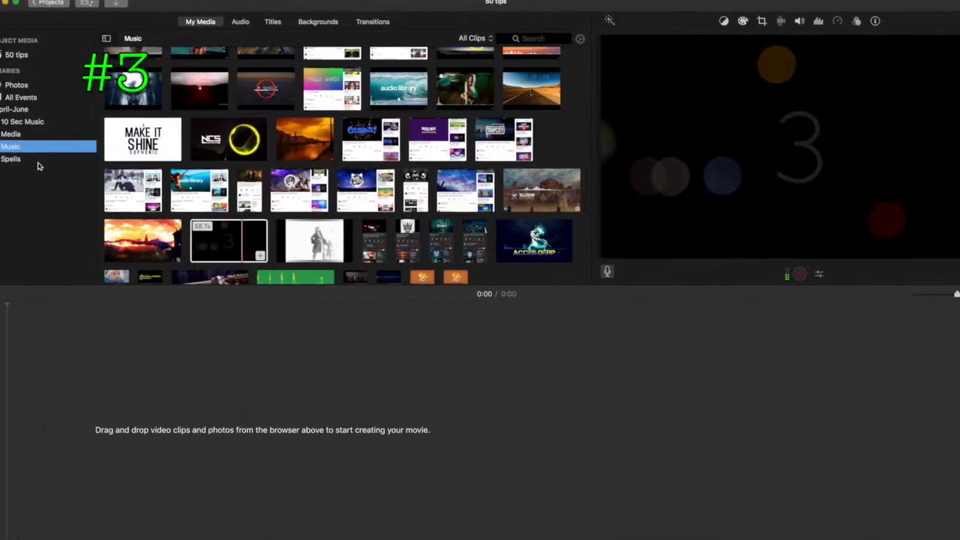
left_click(41, 161)
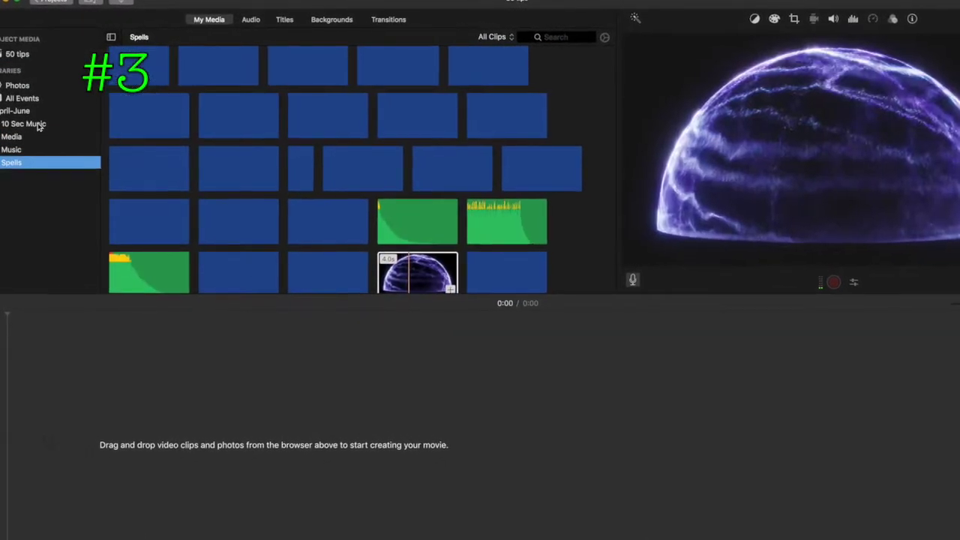
left_click(39, 125)
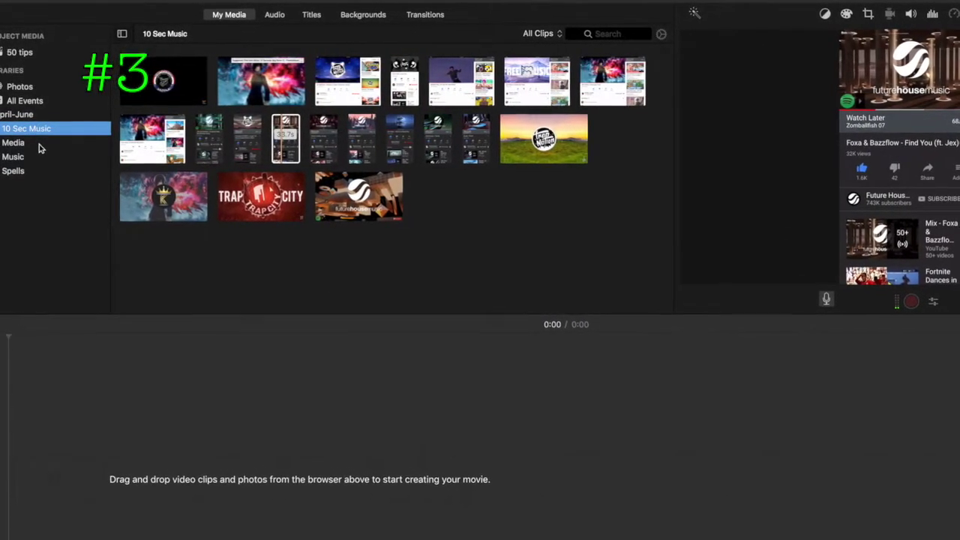
left_click(41, 142)
scroll(233, 128, "up", 5)
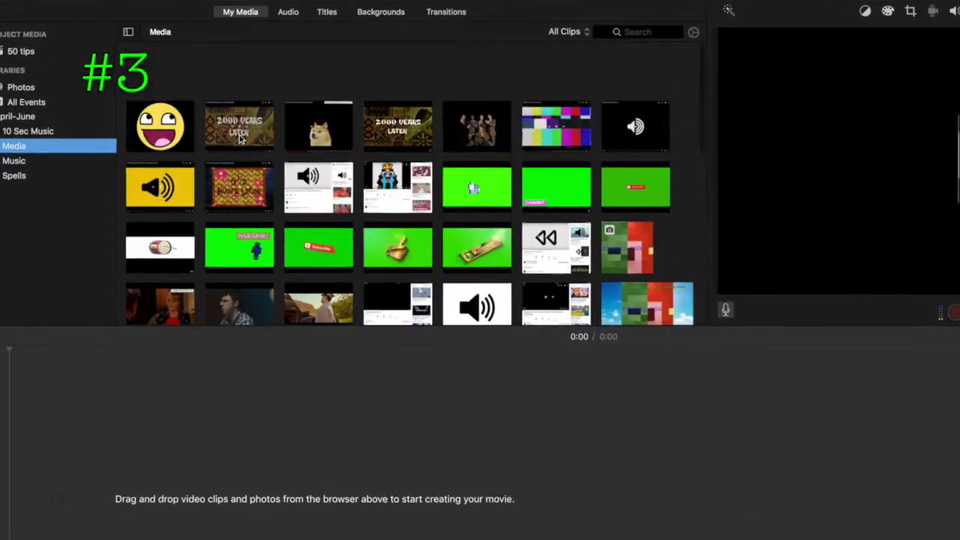
scroll(330, 164, "down", 3)
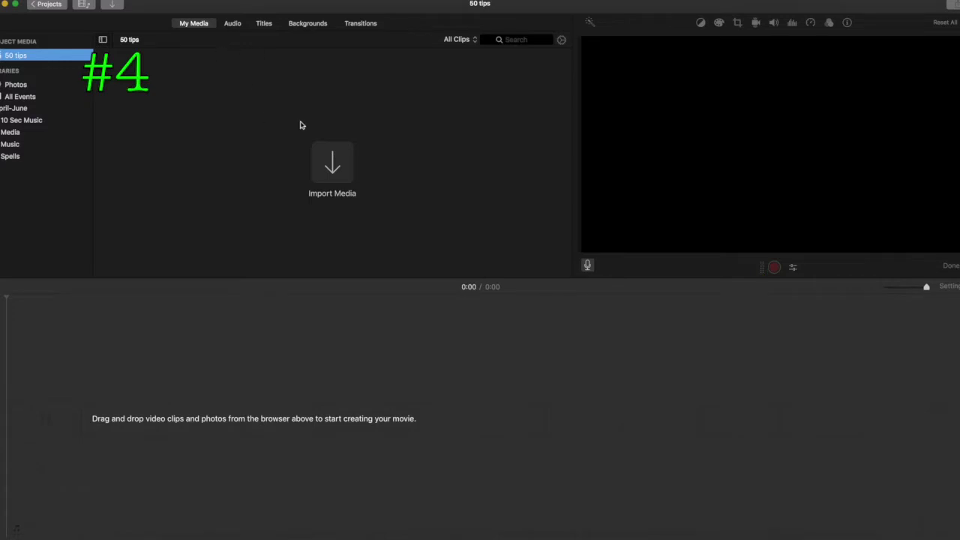
Import the 1.6-minute gameplay video into the 50 tips project media and add it to the timeline.
left_click(197, 338)
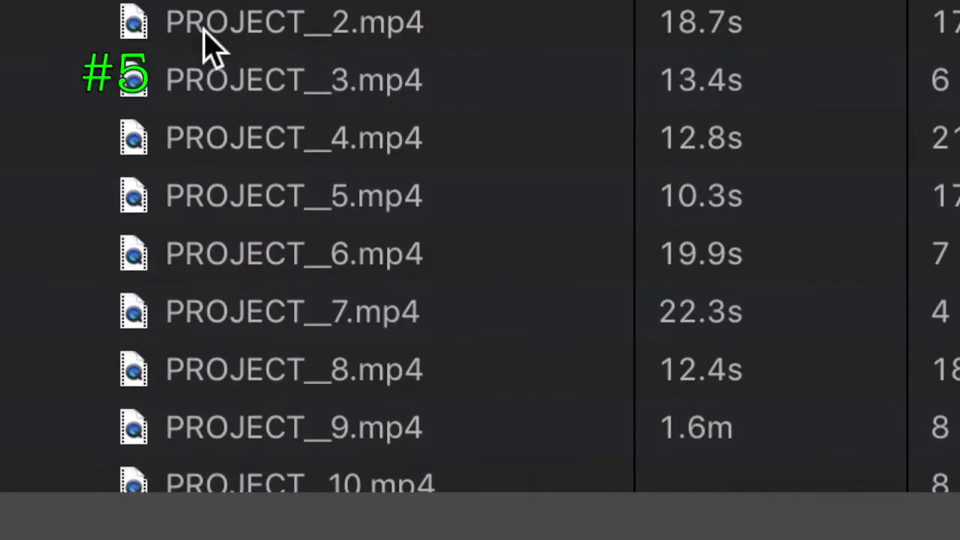
scroll(204, 39, "down", 2)
left_click(677, 315)
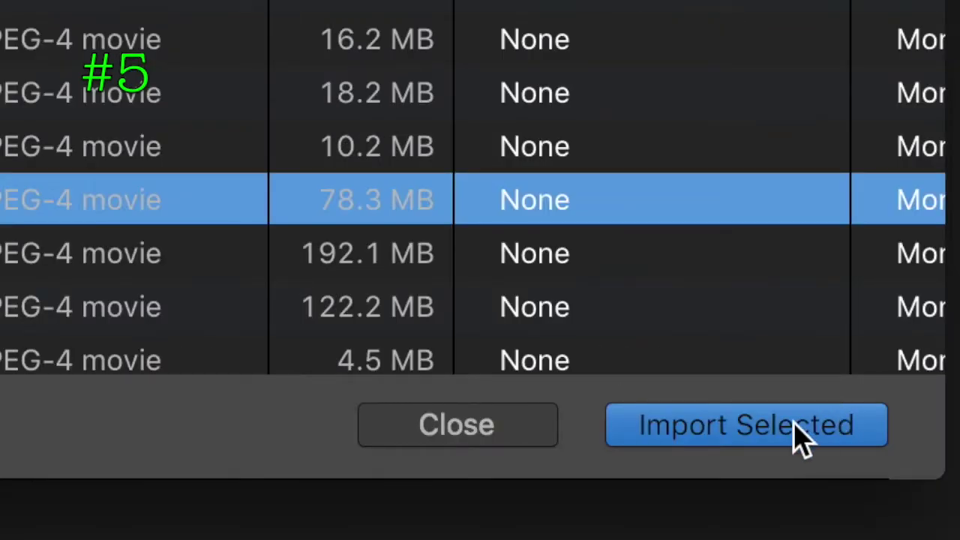
left_click(801, 438)
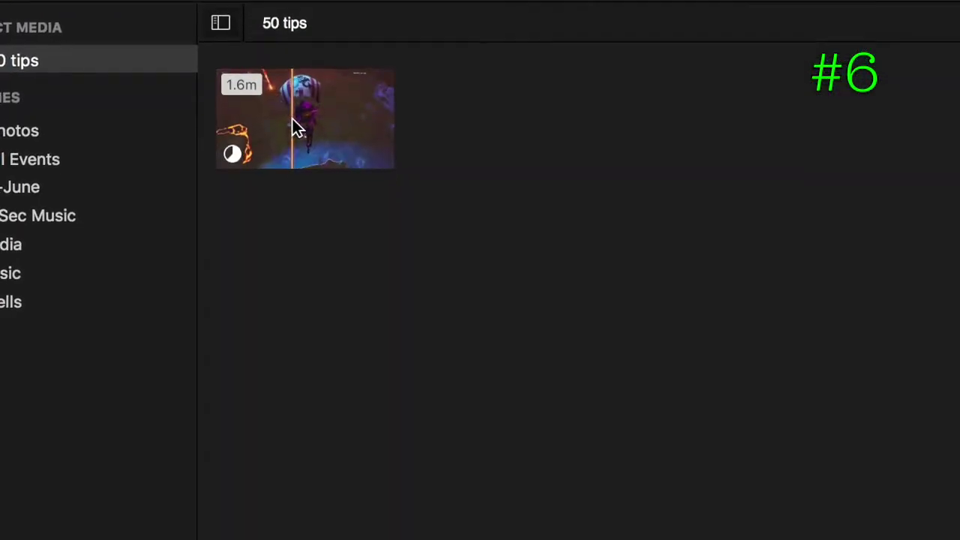
left_click_drag(134, 83, 129, 353)
left_click_drag(263, 536, 193, 396)
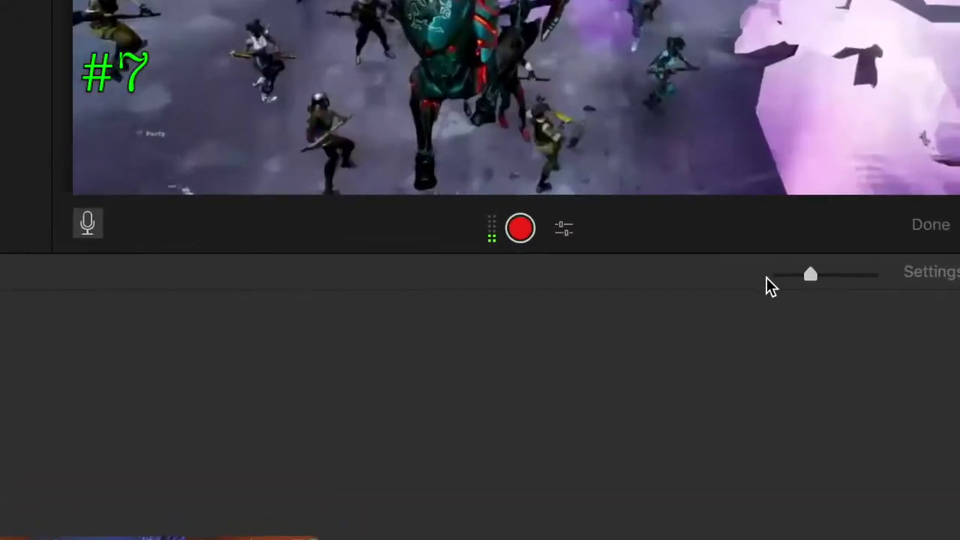
Split the timeline clip at 0:07 and split its first part again, making a second segment about 3.3 s long.
left_click_drag(774, 277, 784, 275)
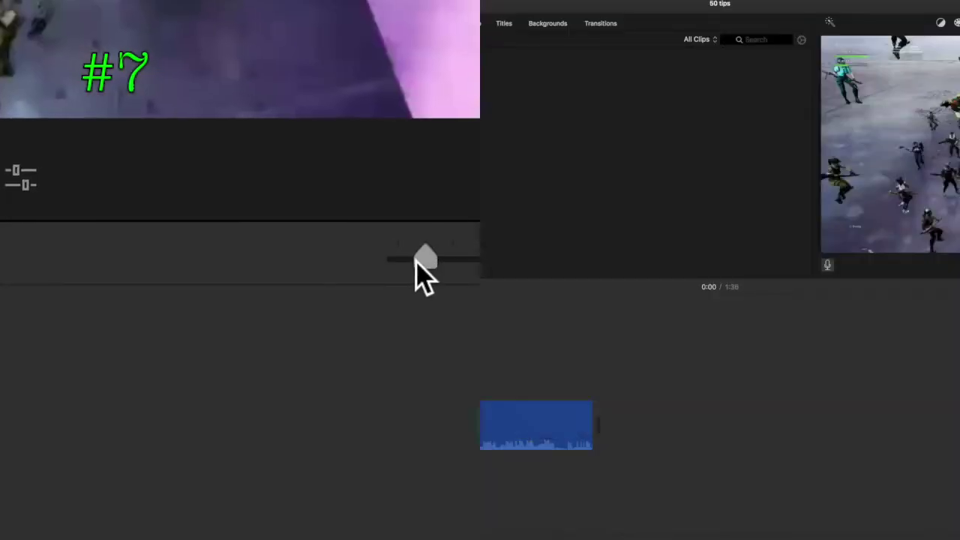
left_click_drag(423, 277, 290, 262)
left_click_drag(899, 291, 905, 287)
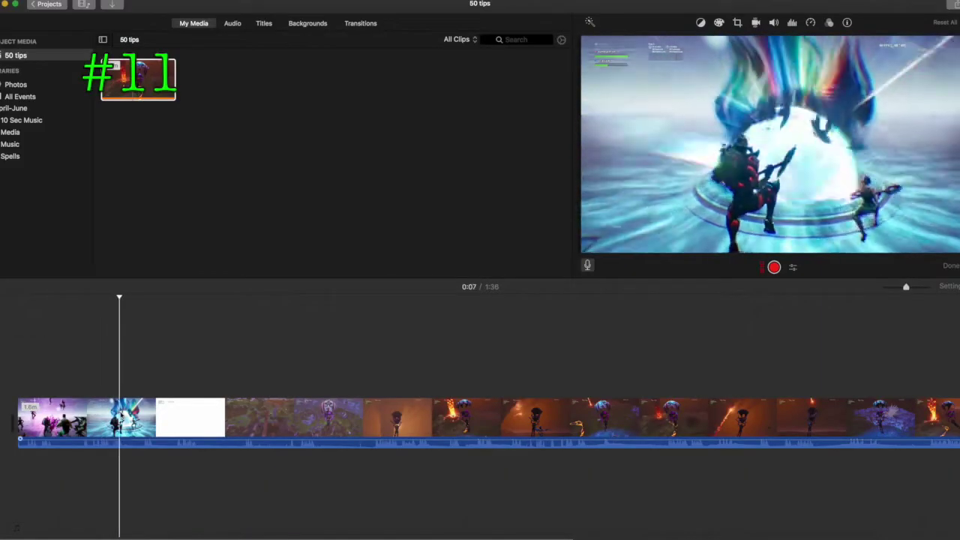
left_click(129, 423)
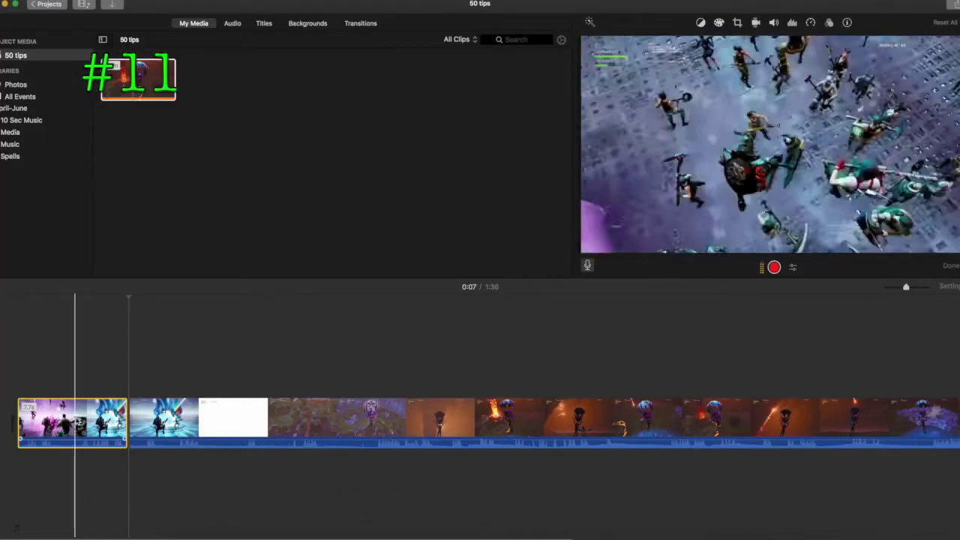
key("super+b")
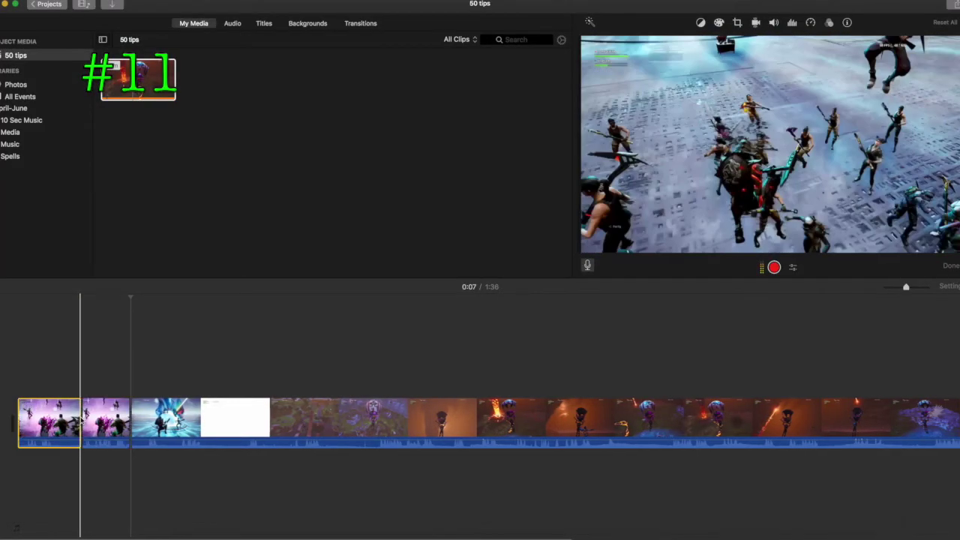
Delete the short second segment of the split clip and undo the deletion.
key("space")
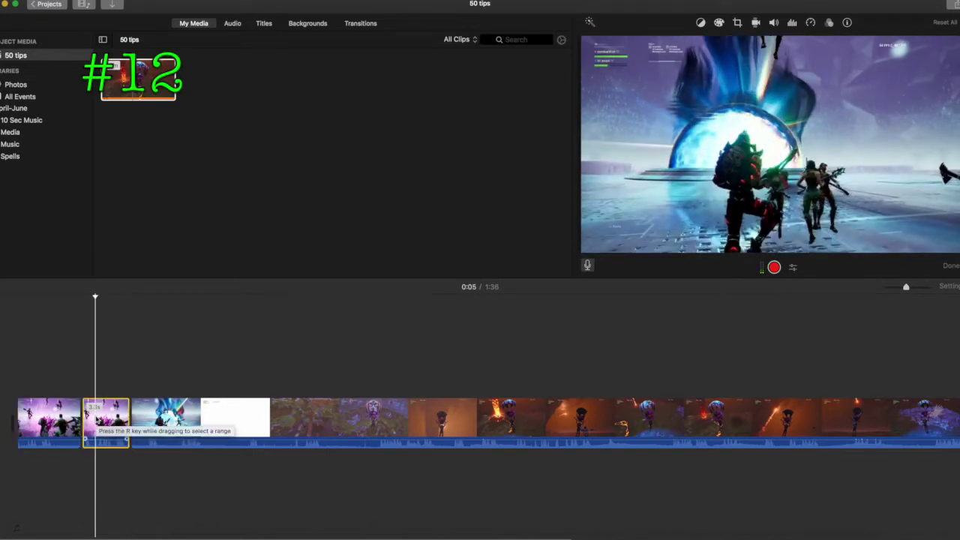
key("Delete")
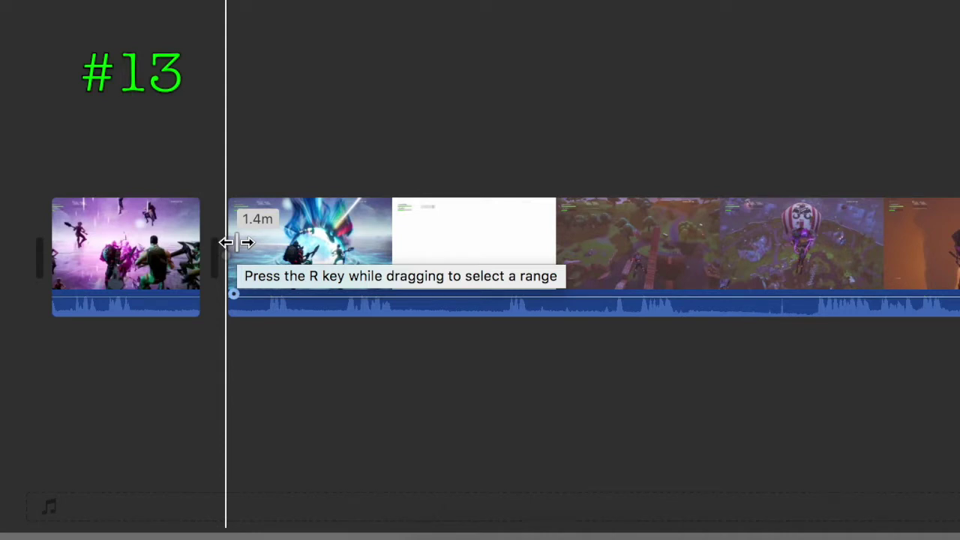
key("super+z")
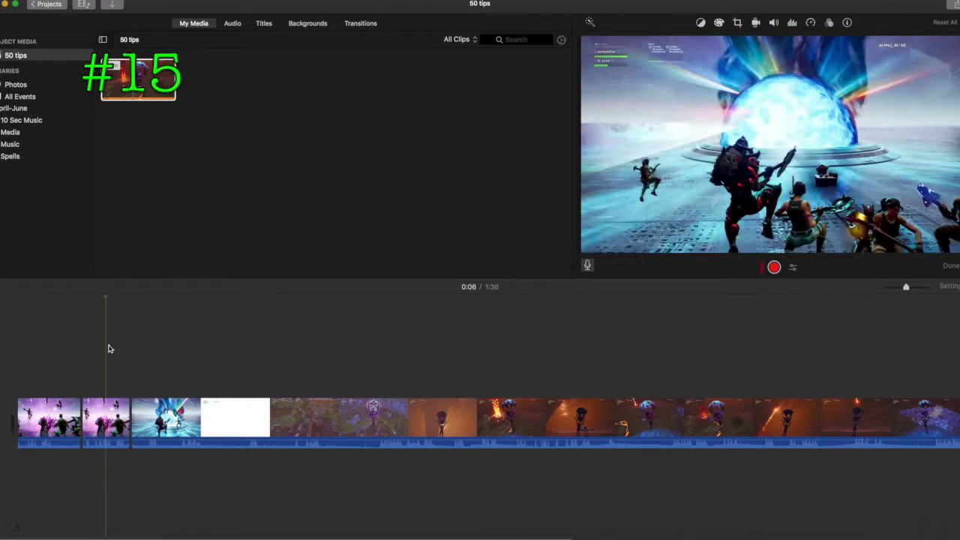
Crop the second segment closer to the glowing dome with the Crop to Fill style, and return it to Fit.
left_click(102, 413)
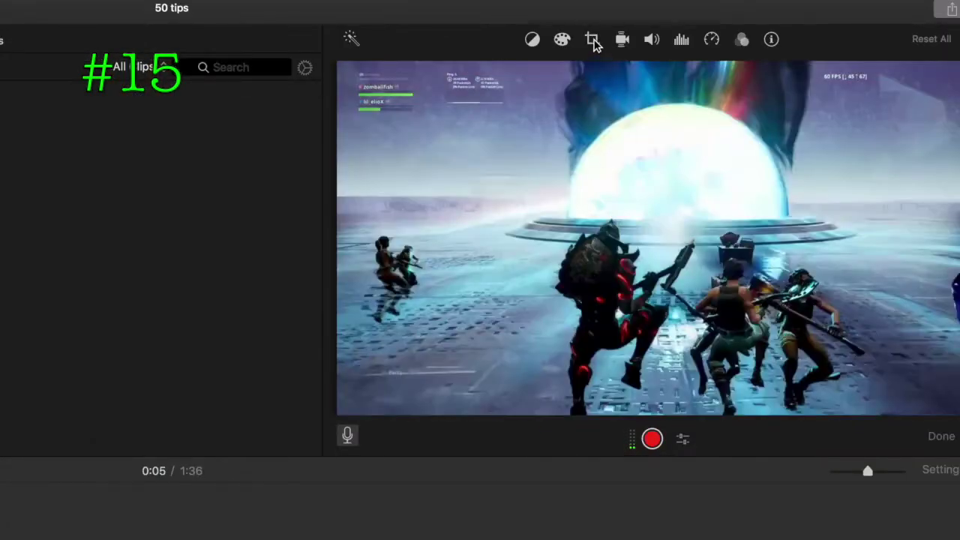
left_click(592, 41)
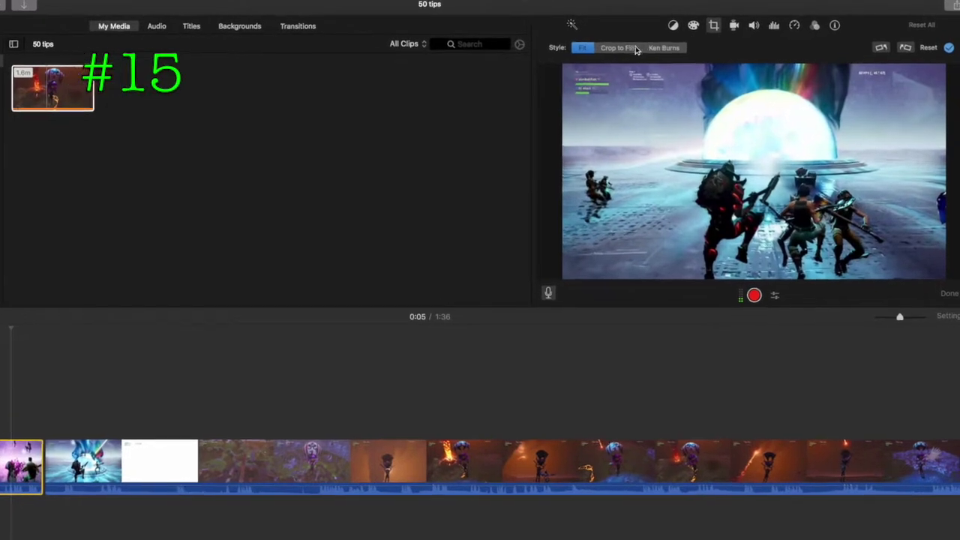
left_click(631, 45)
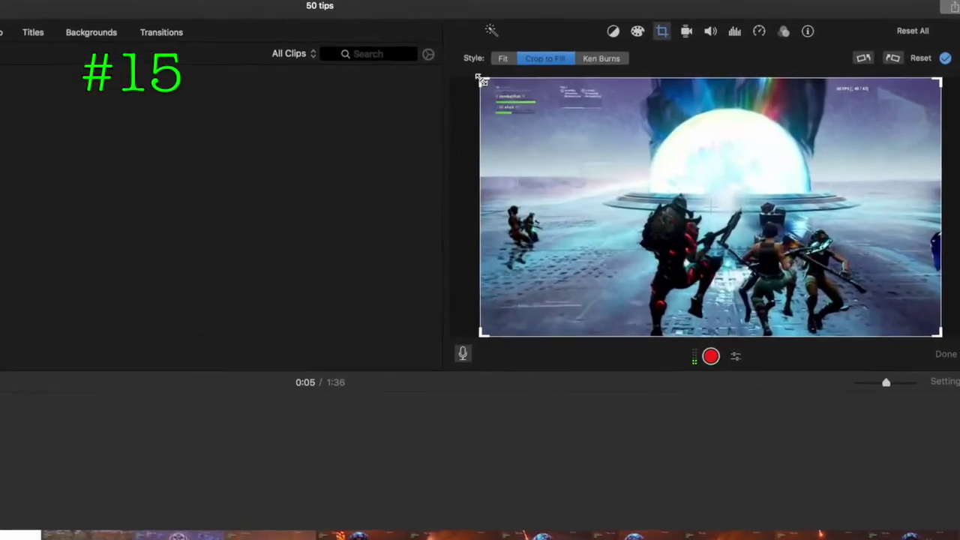
left_click_drag(506, 79, 569, 116)
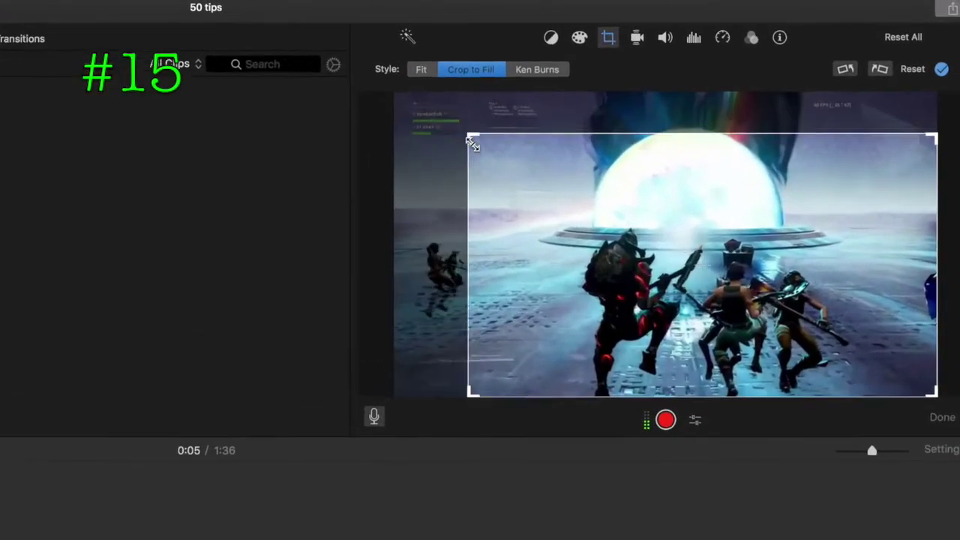
left_click_drag(472, 145, 486, 149)
left_click_drag(553, 226, 516, 198)
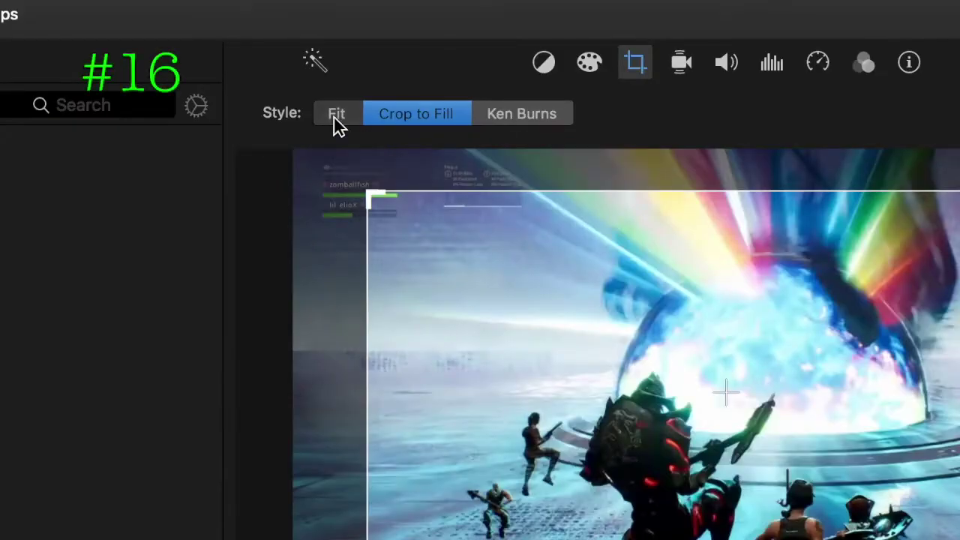
left_click(335, 114)
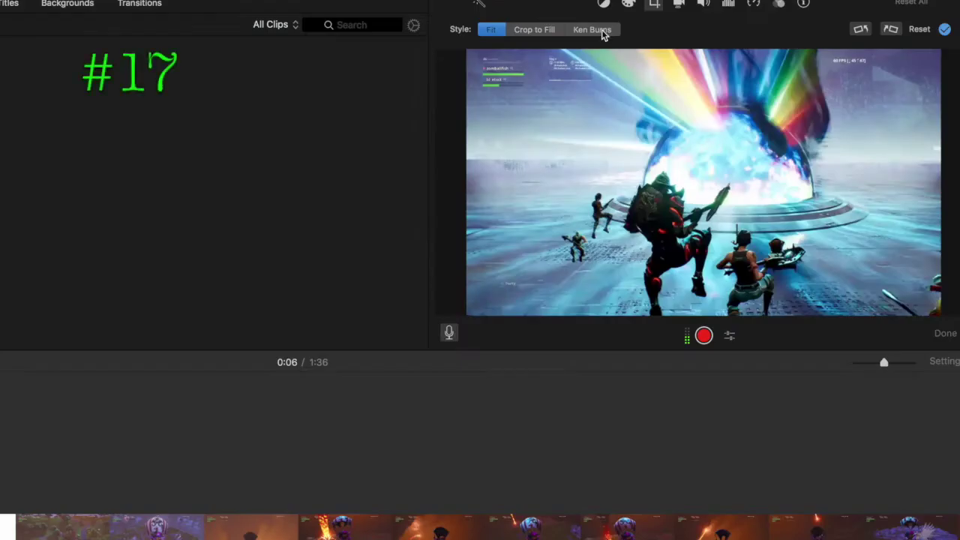
Apply the Ken Burns style to the second segment with a smaller, centred end frame, and play back the zoom.
left_click(591, 29)
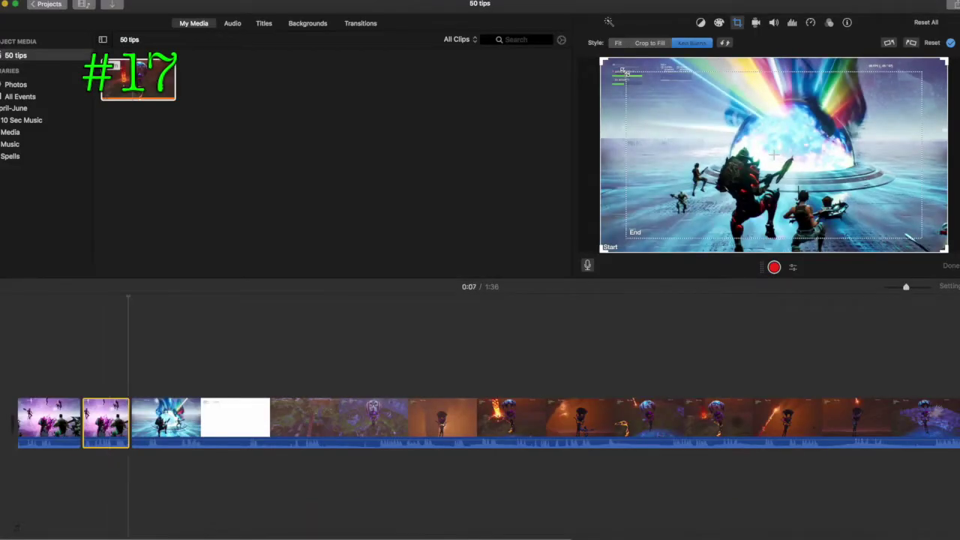
left_click_drag(625, 71, 650, 85)
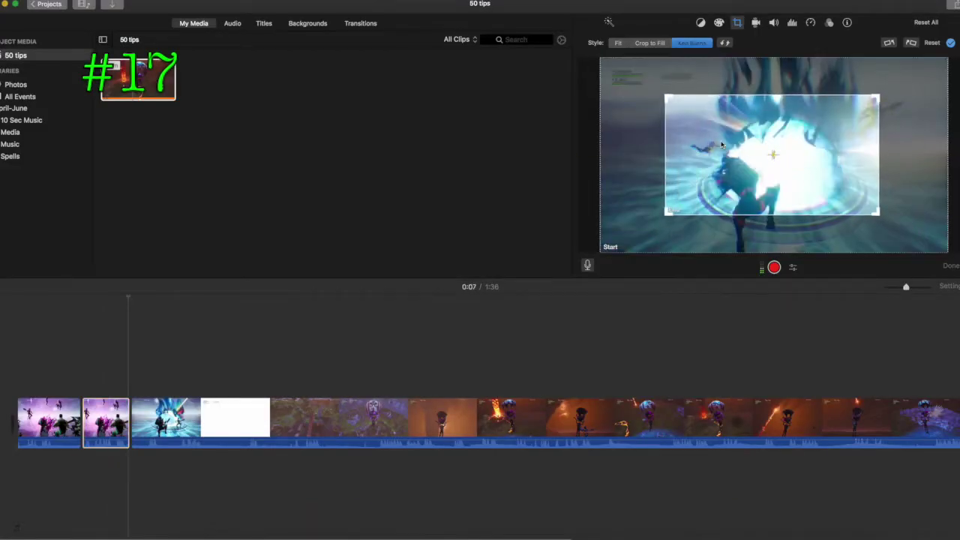
left_click(82, 360)
key("space")
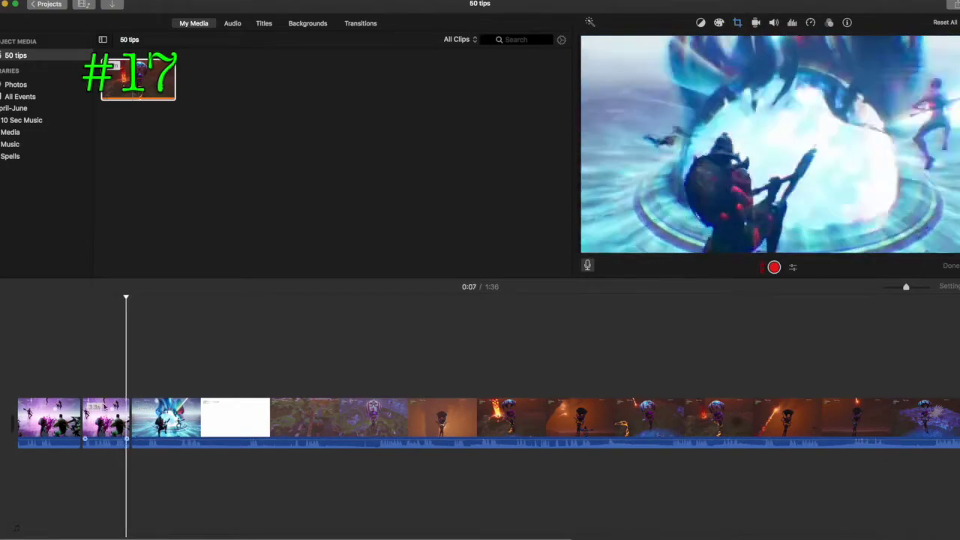
left_click(111, 420)
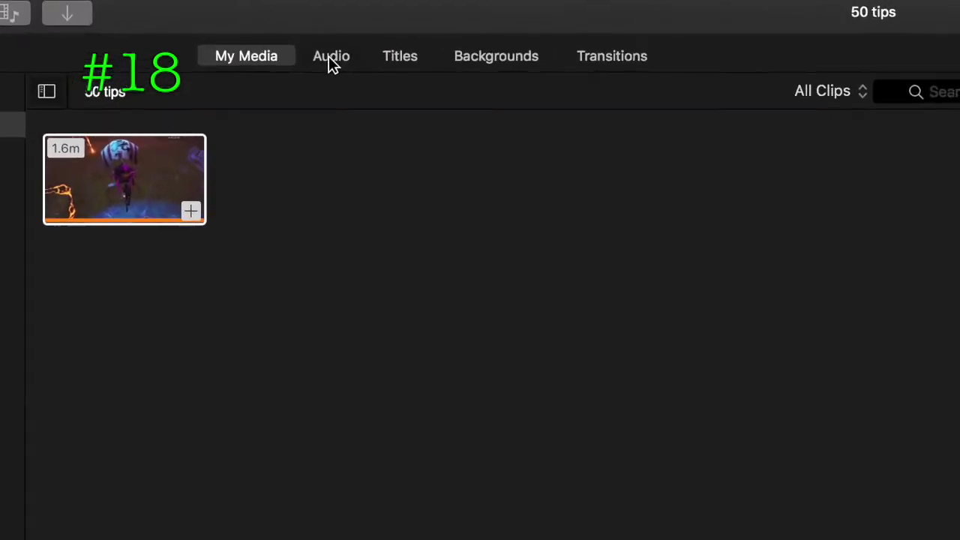
Look for available audio in the library's Sound Effects and iTunes sources.
left_click(369, 72)
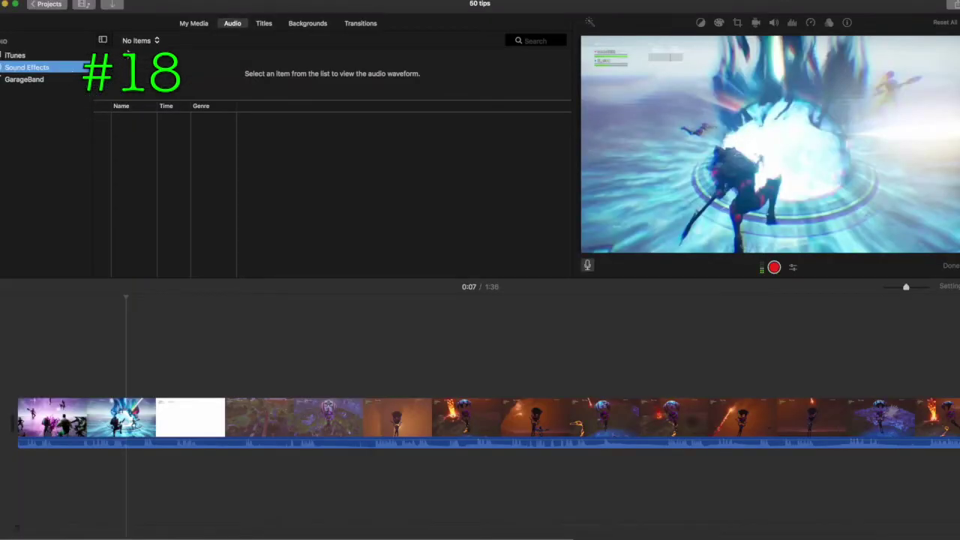
left_click(141, 41)
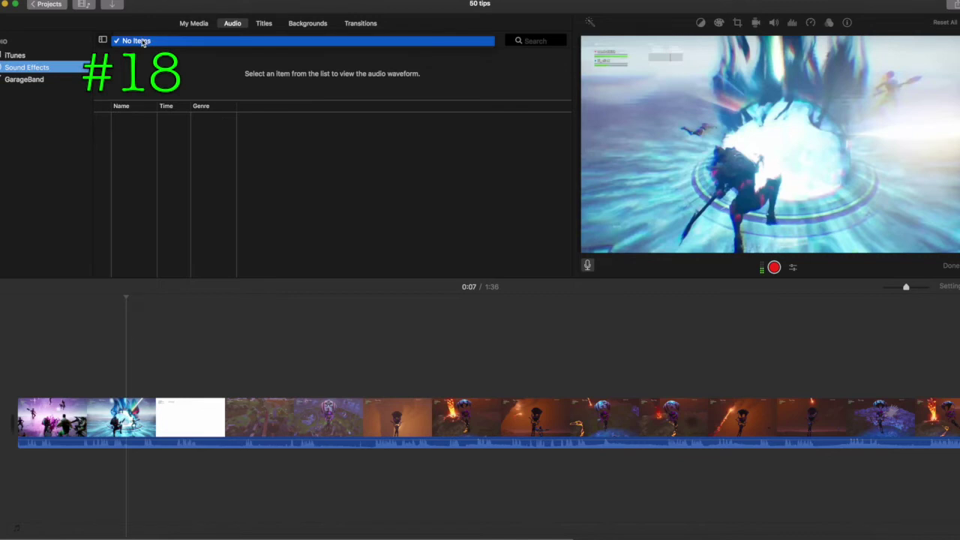
left_click(274, 43)
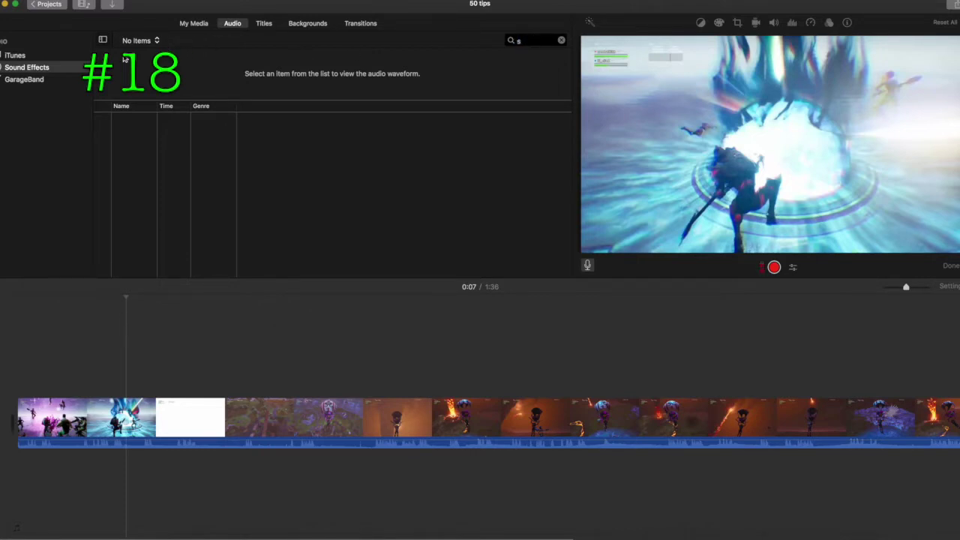
left_click(36, 56)
left_click(33, 66)
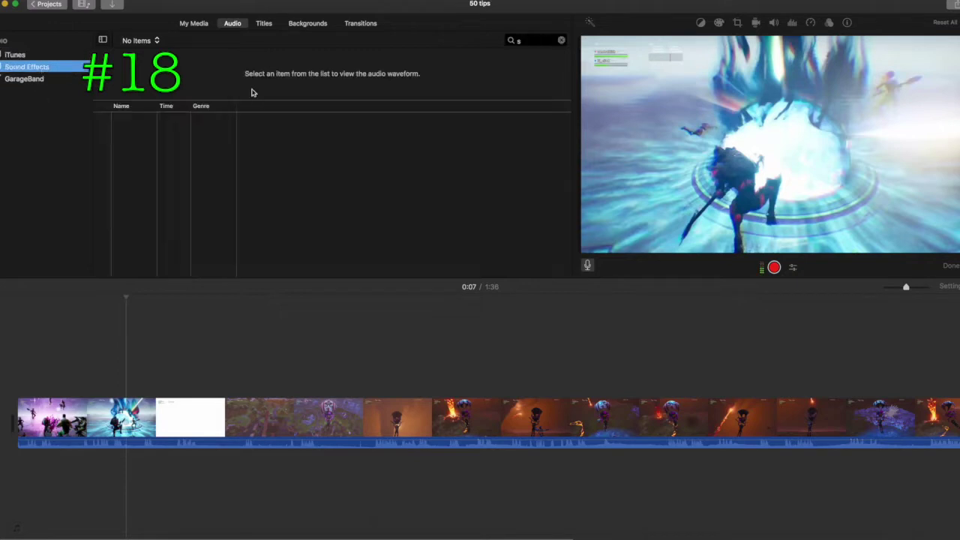
Search the Sound Effects library for "crickets" and select the matching effect.
left_click(149, 42)
left_click(484, 39)
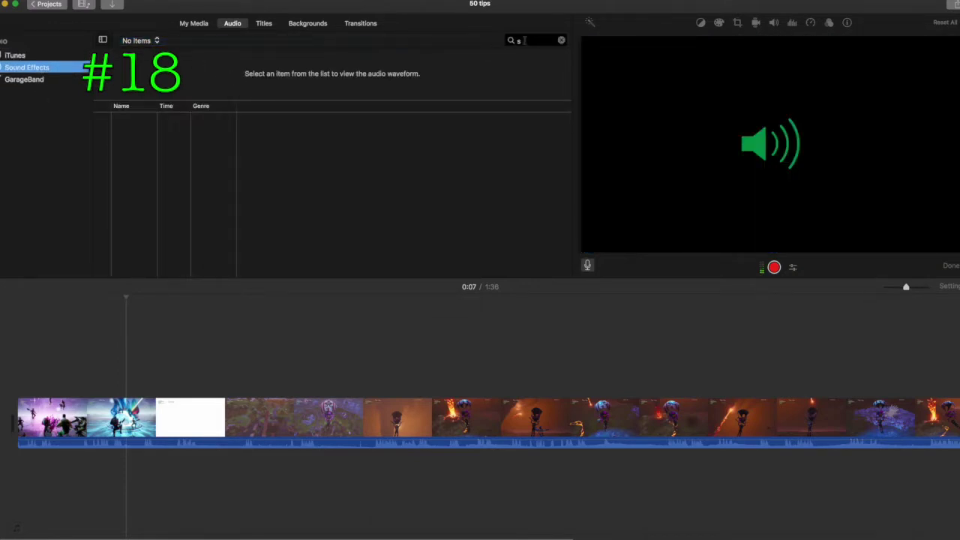
left_click(525, 41)
type("crickets")
key("Down")
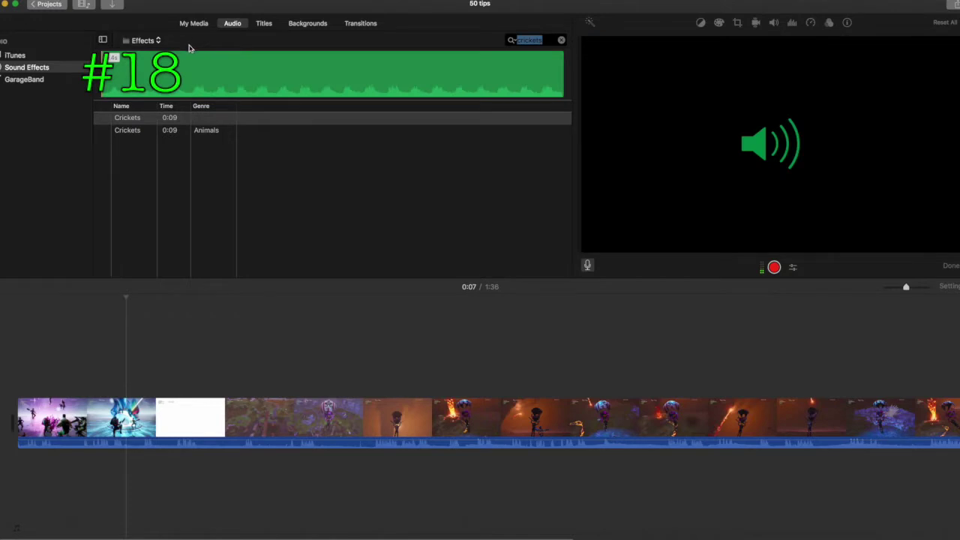
Clear the sound effects search and look through the available effect categories.
left_click(561, 40)
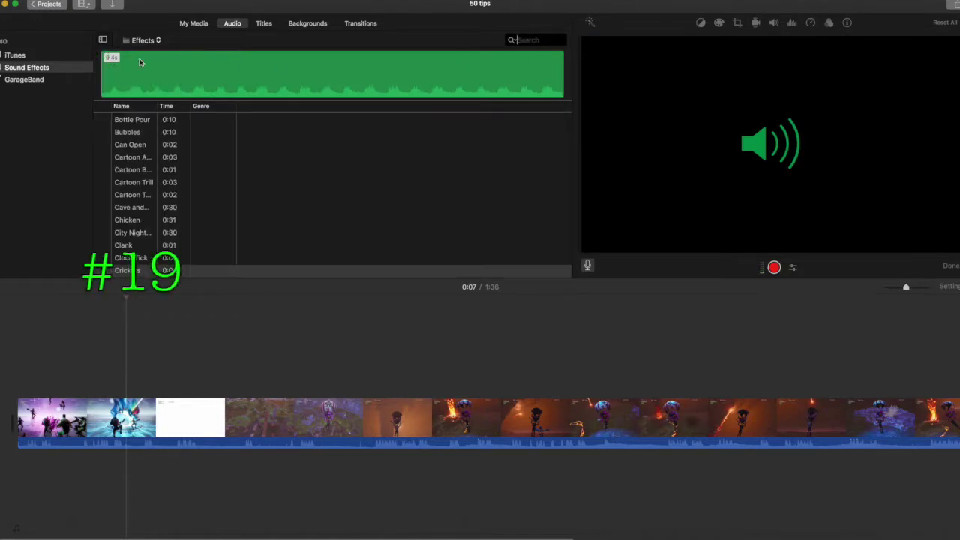
left_click(143, 40)
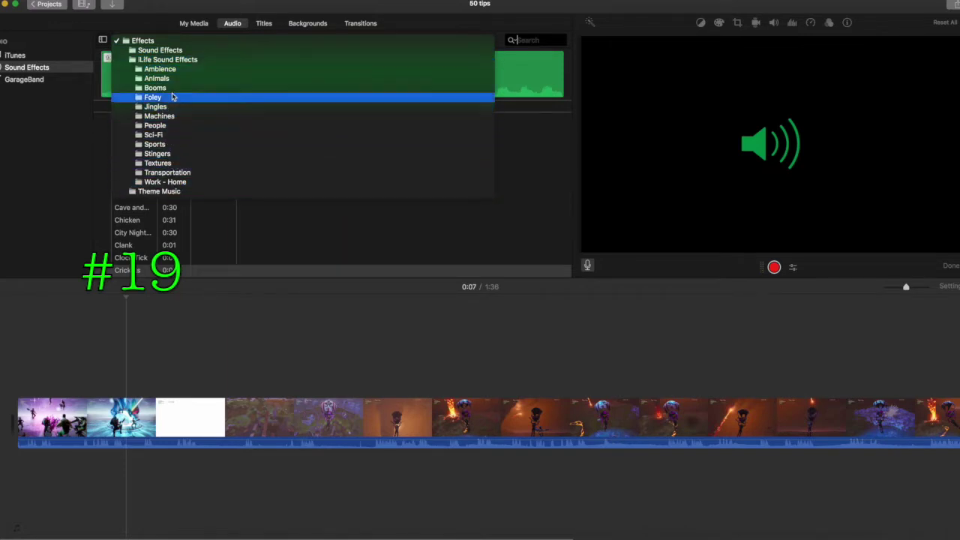
left_click(172, 41)
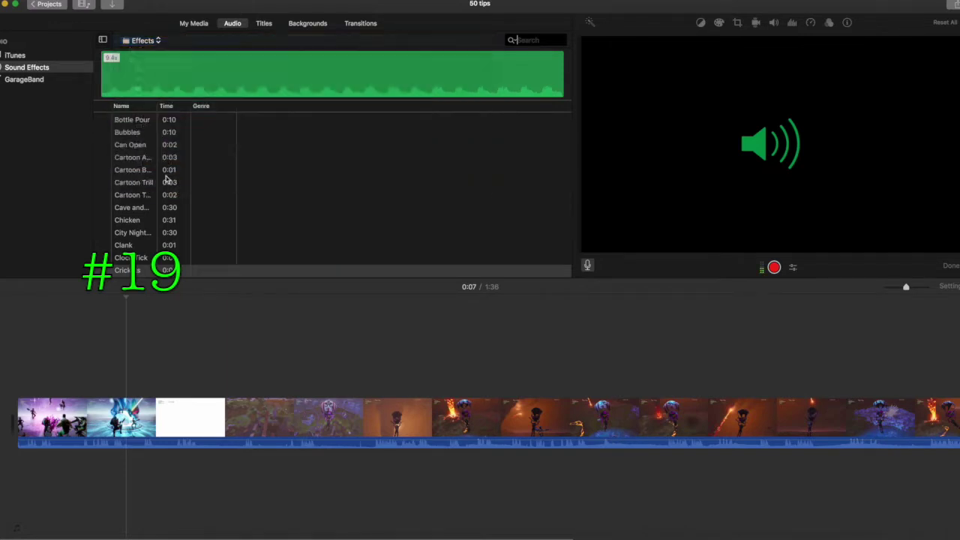
Place the Crickets sound effect beneath the start of the first video clip and play it back.
left_click(128, 270)
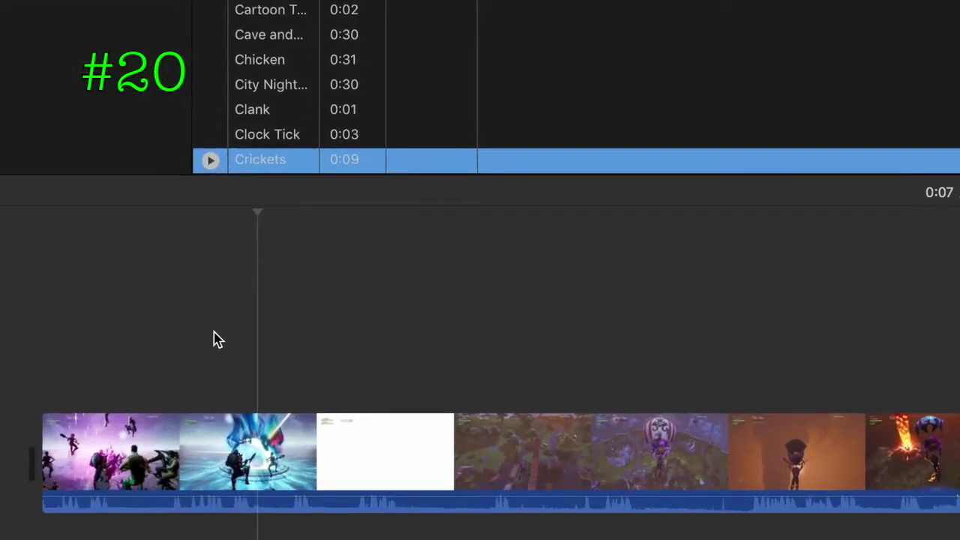
left_click_drag(170, 463, 154, 532)
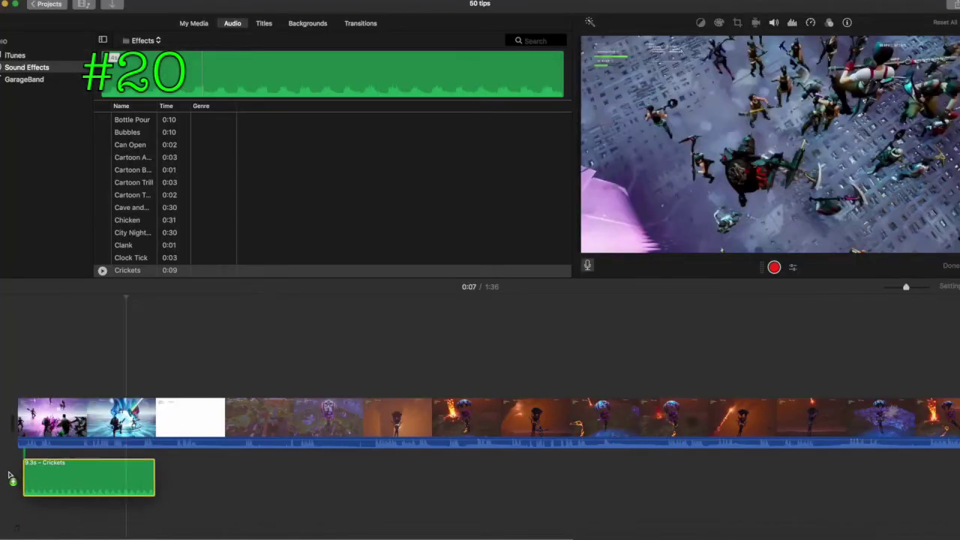
key("space")
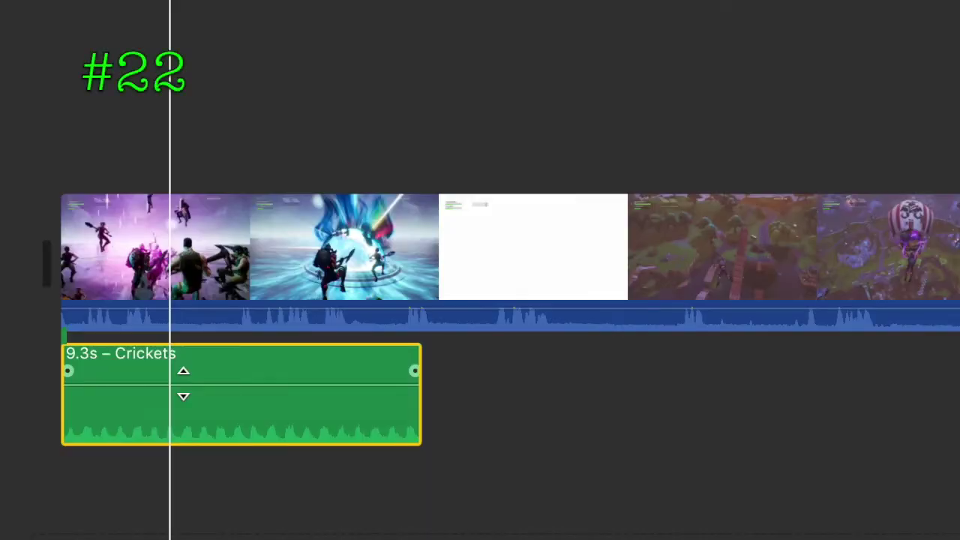
Raise the Crickets clip's volume slightly, and try adjusting the volume line of the video clip above it.
left_click(183, 384)
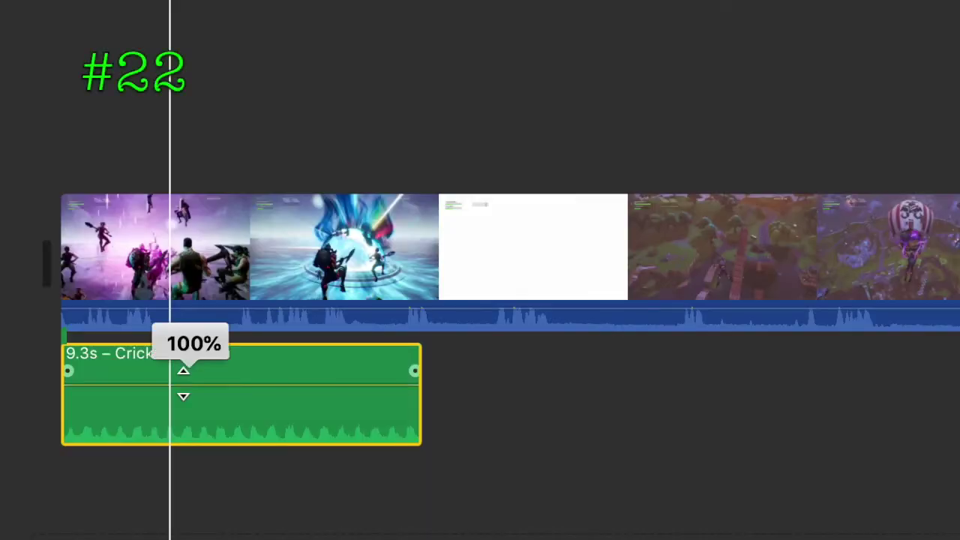
mouse_move(183, 383)
left_mouse_down()
mouse_move(184, 362)
mouse_move(182, 408)
mouse_move(181, 369)
left_mouse_up()
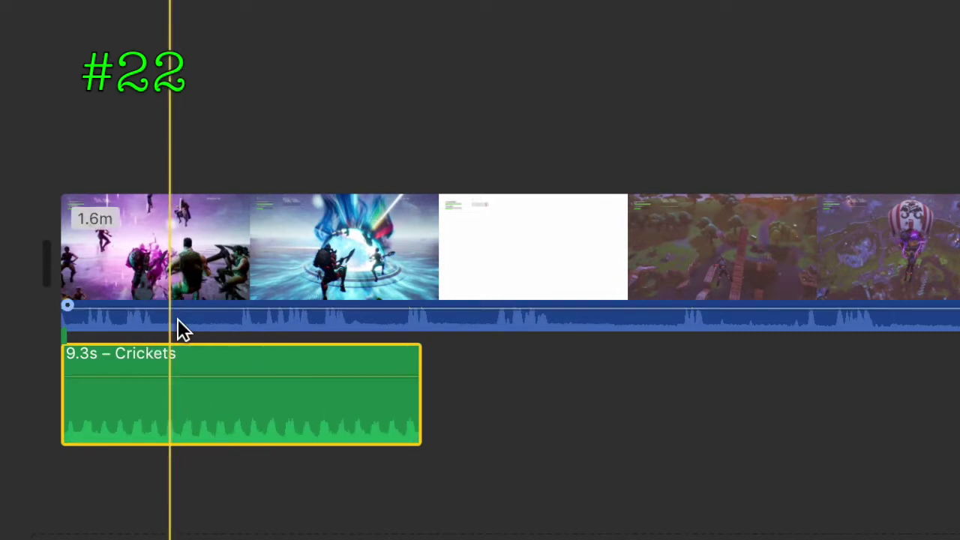
left_click_drag(175, 307, 105, 373)
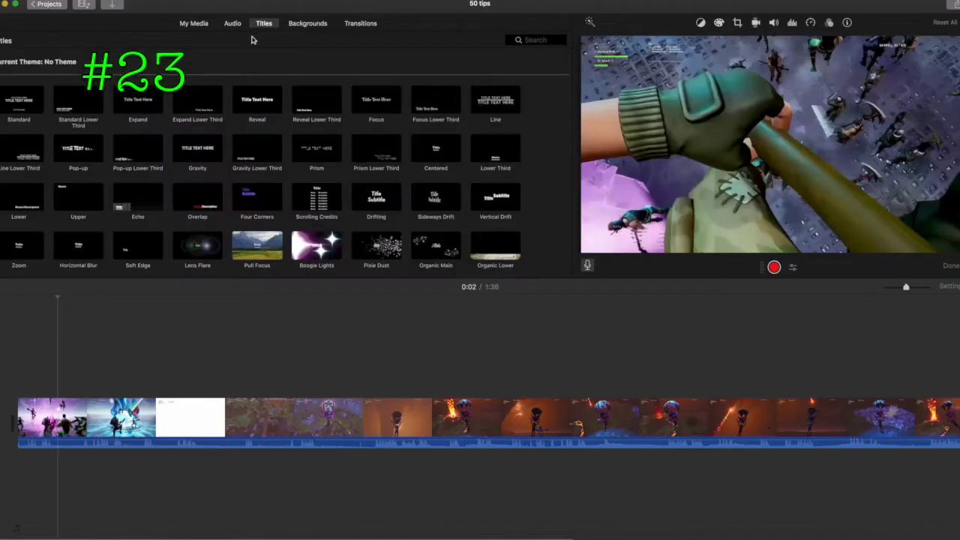
Browse the title styles, place the Centered title over the first clip, and play it back.
scroll(248, 142, "down", 5)
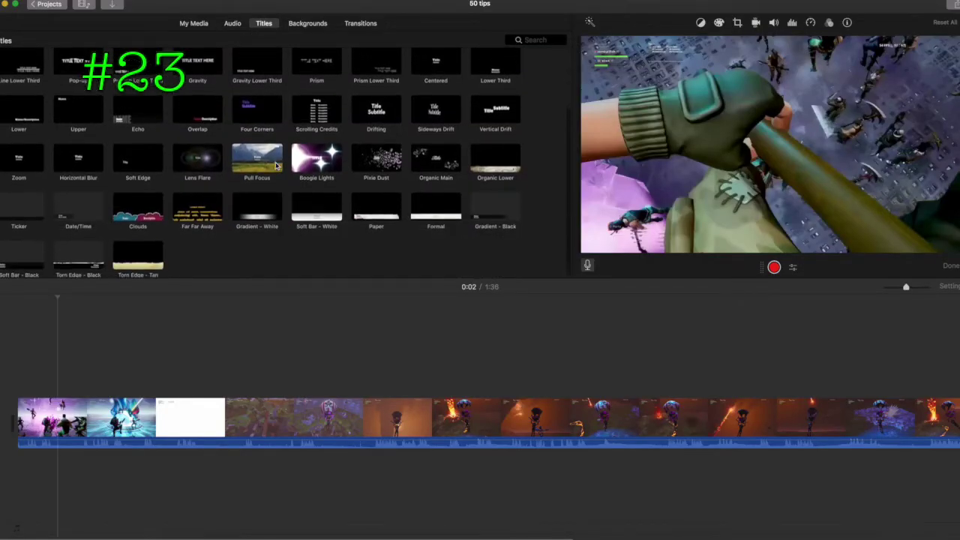
scroll(275, 165, "up", 4)
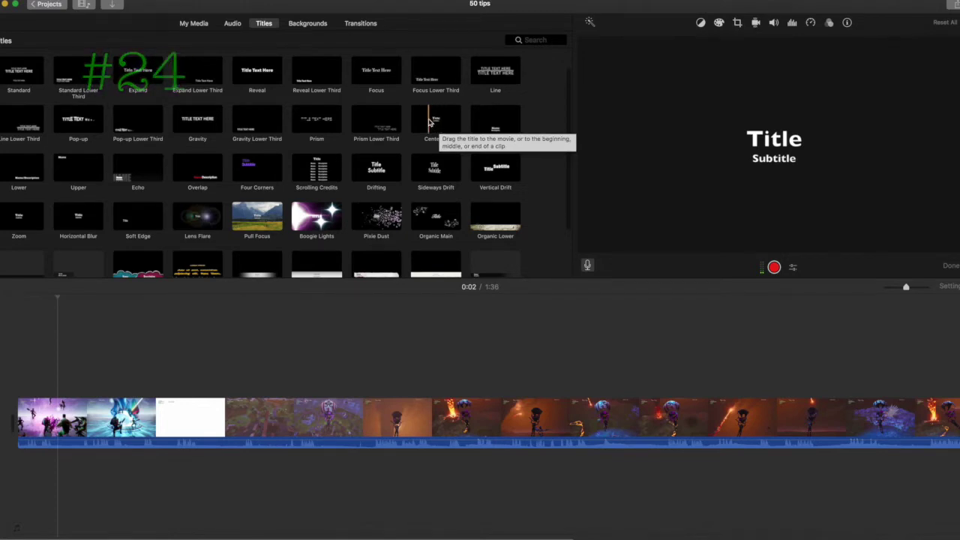
left_click_drag(430, 123, 41, 368)
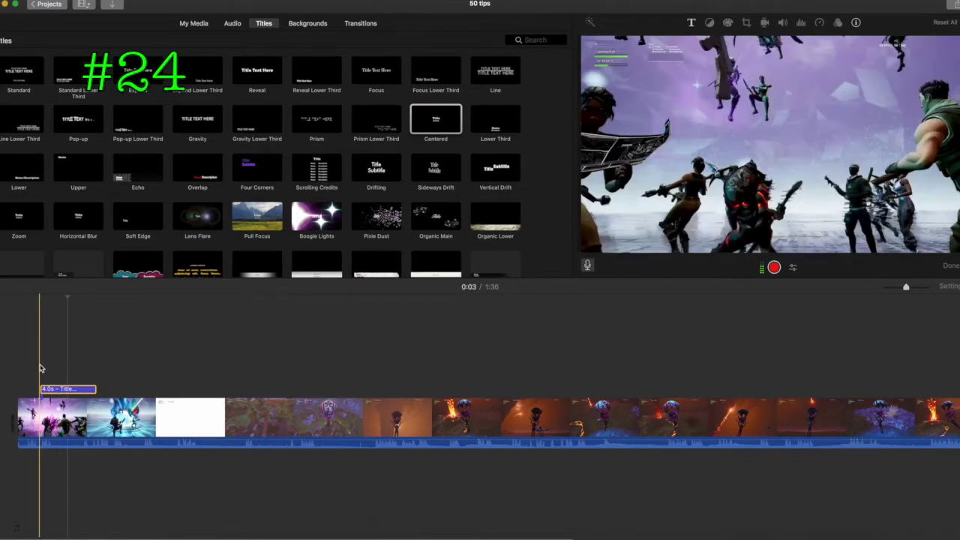
left_click(34, 370)
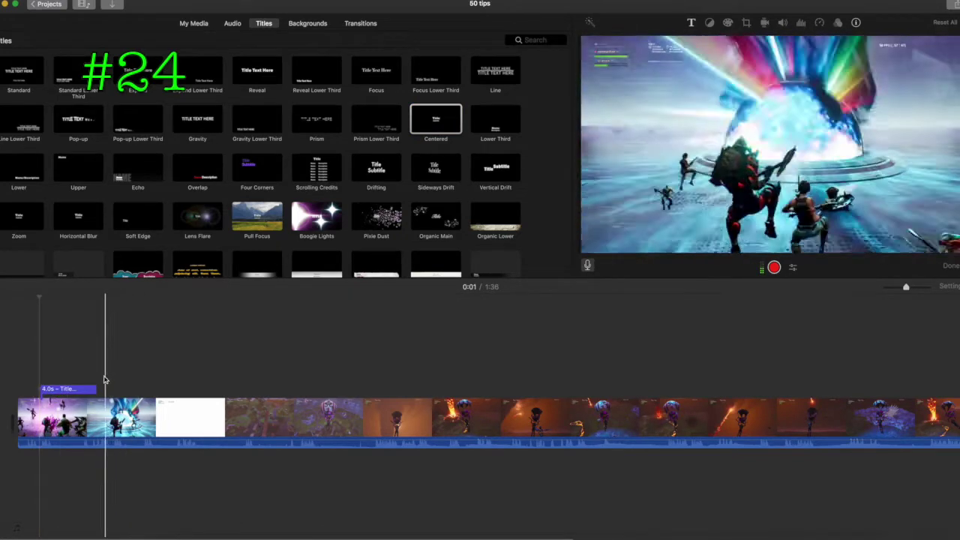
key("space")
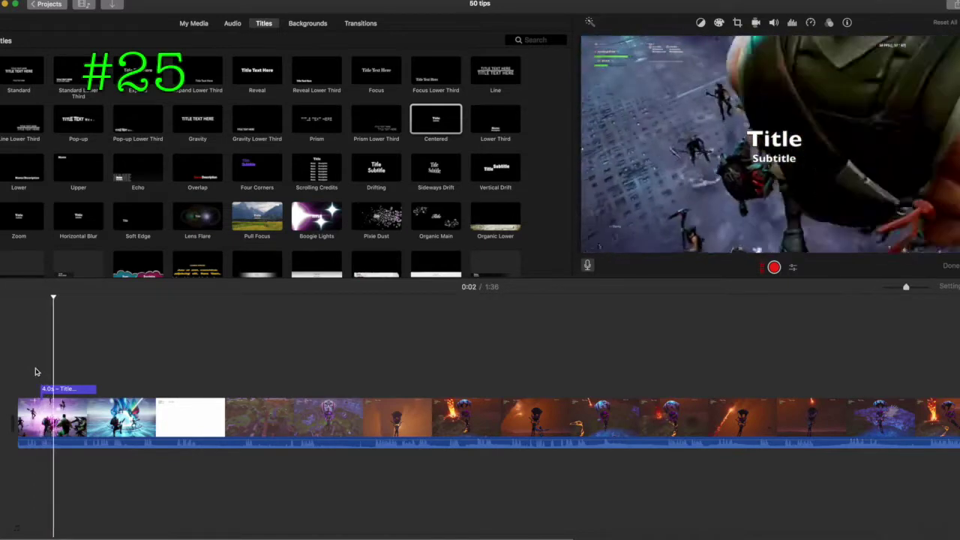
Replace the Centered title's text with "hi" and open its text colour choices.
double_click(756, 155)
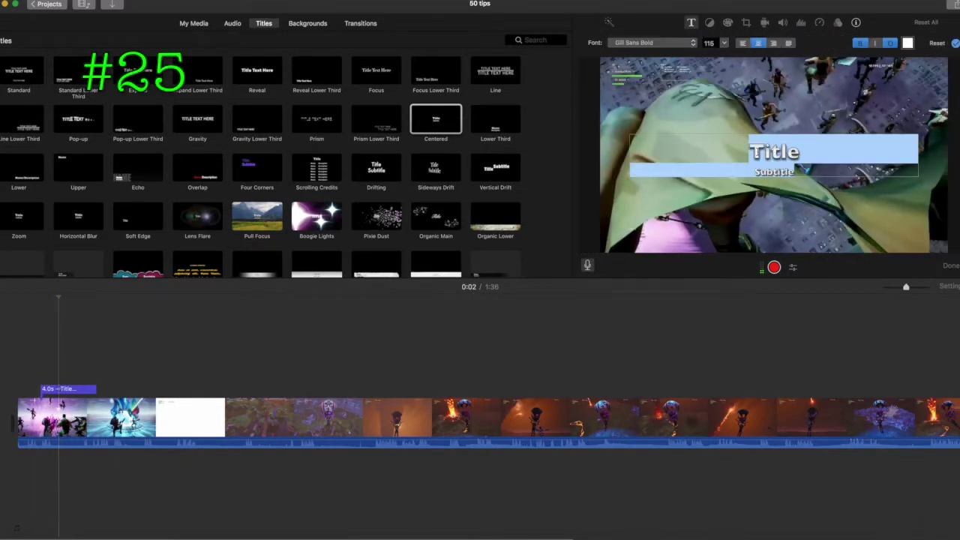
type("bfbvjfvufguyfb")
key("BackSpace")
key("BackSpace")
key("BackSpace")
key("BackSpace")
key("BackSpace")
key("BackSpace")
key("BackSpace")
key("BackSpace")
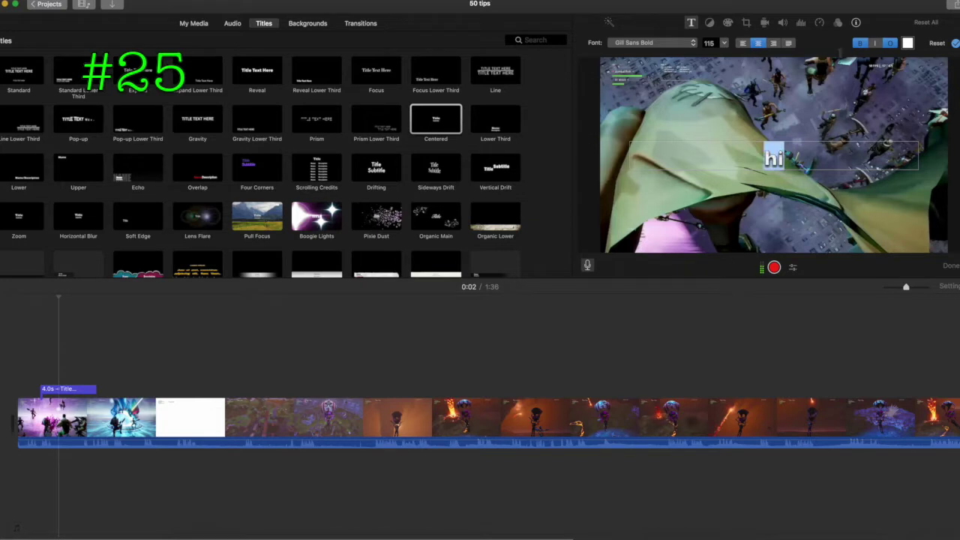
left_click(908, 43)
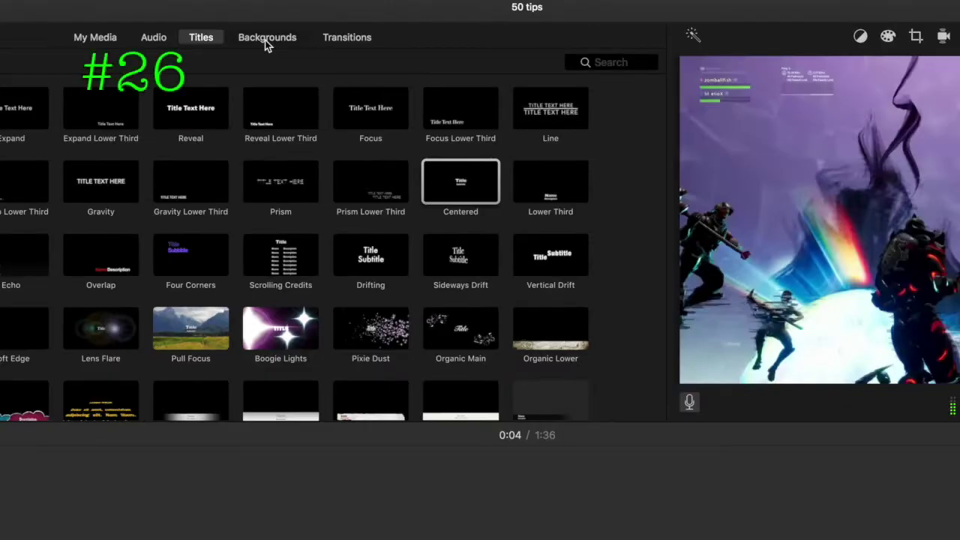
Place the Old World Globe above the first two segments and search for "england" as its route's starting location.
left_click(265, 43)
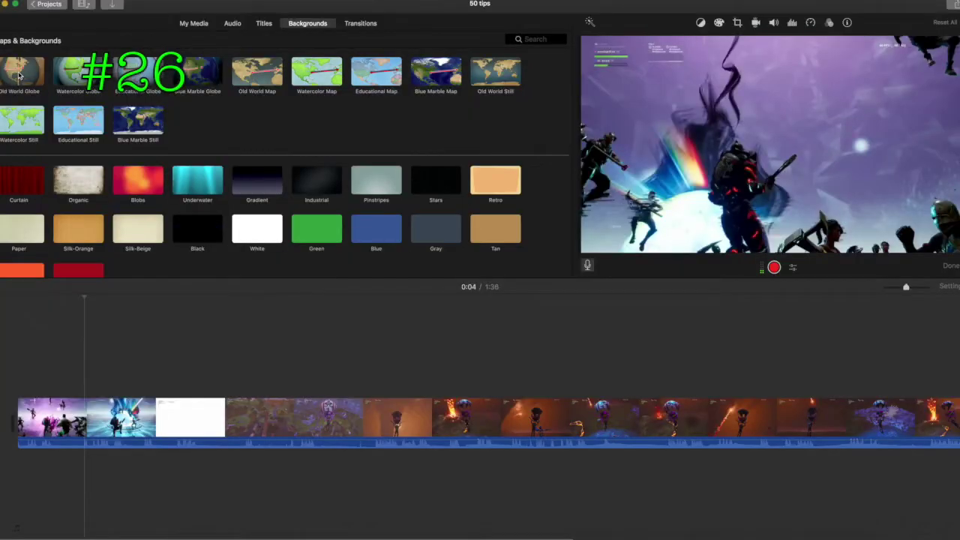
left_click_drag(20, 76, 73, 358)
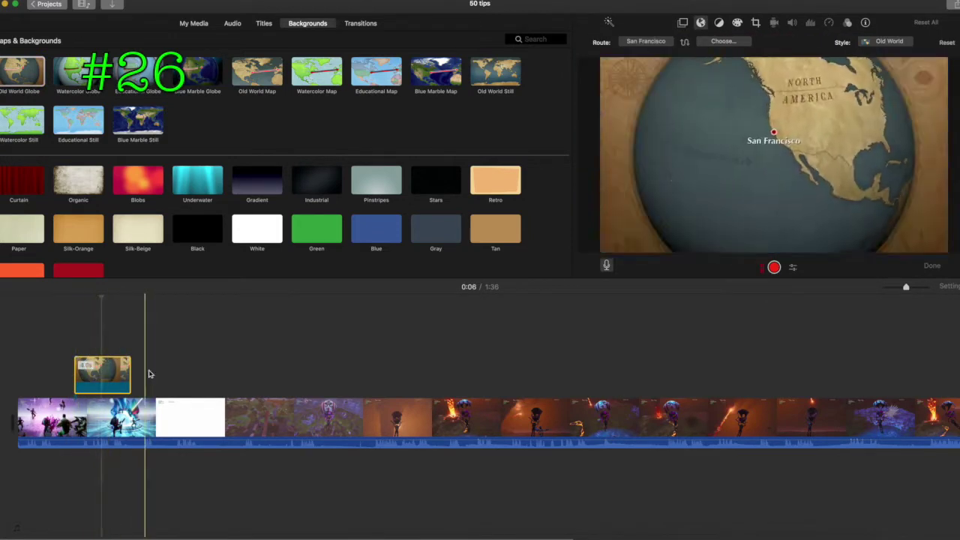
left_click(645, 41)
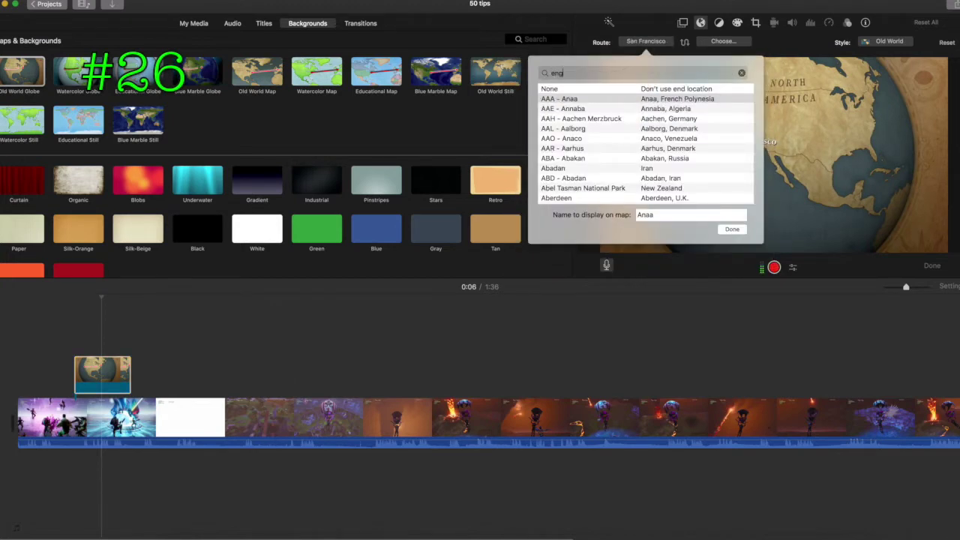
type("england")
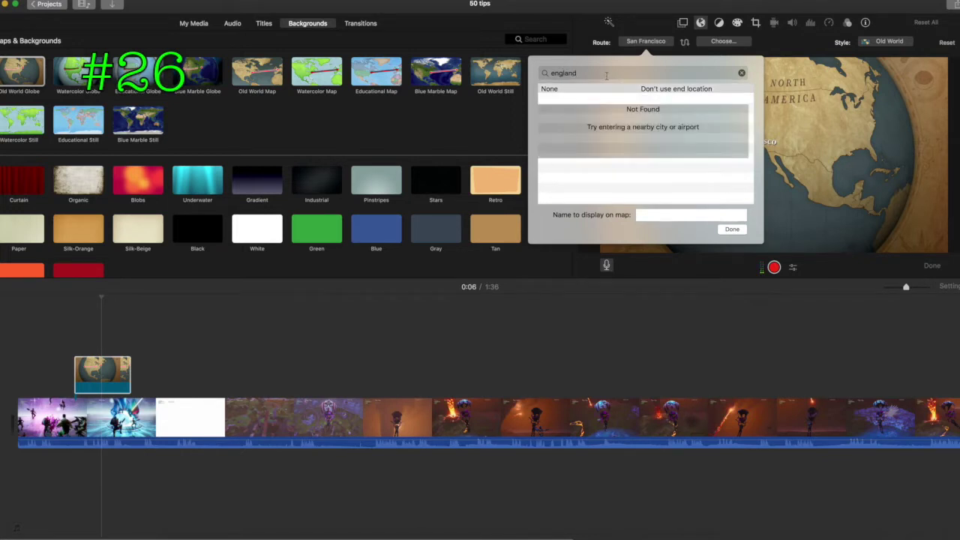
Dismiss the route location search and delete the globe map clip from the timeline.
key("Escape")
key("Escape")
left_click(90, 368)
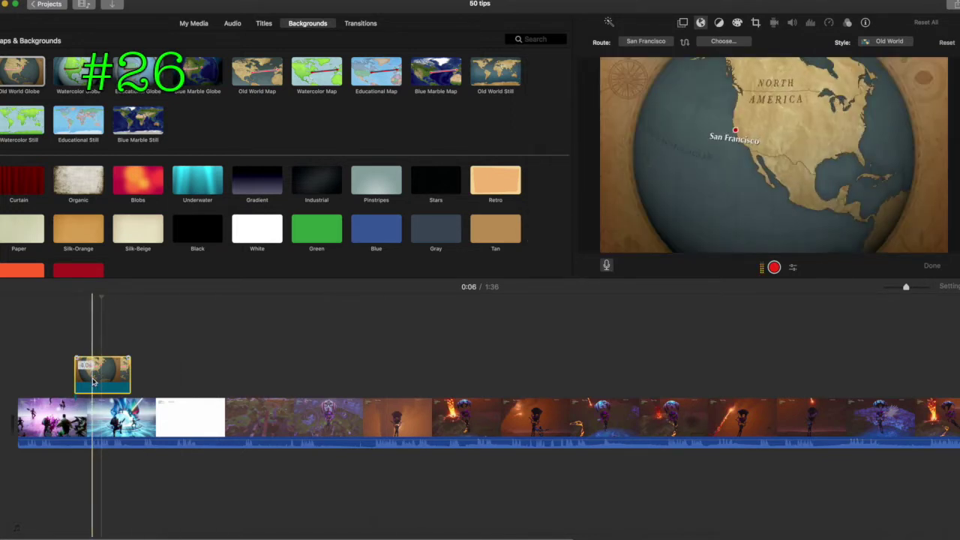
key("Delete")
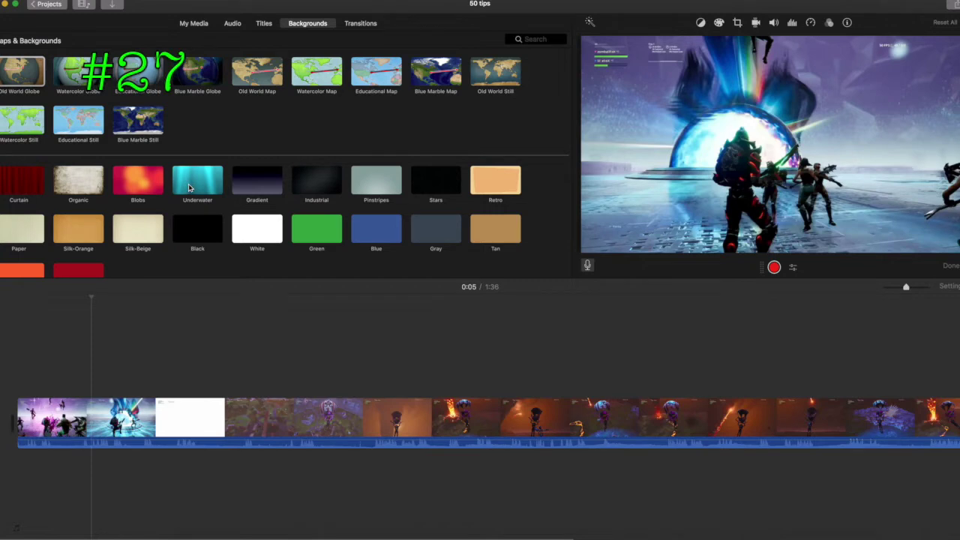
Place the Underwater background above the very start of the first clip and play it back.
left_click_drag(191, 185, 18, 371)
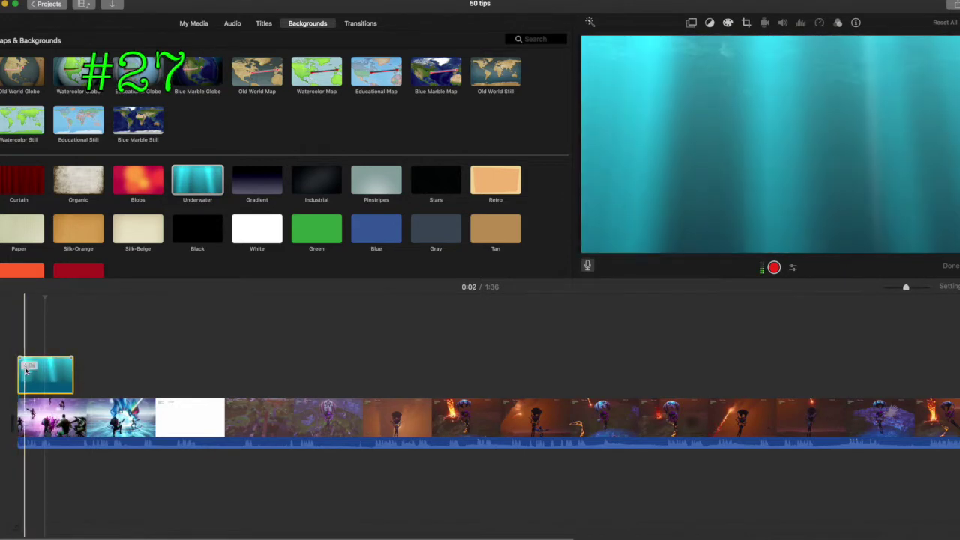
key("space")
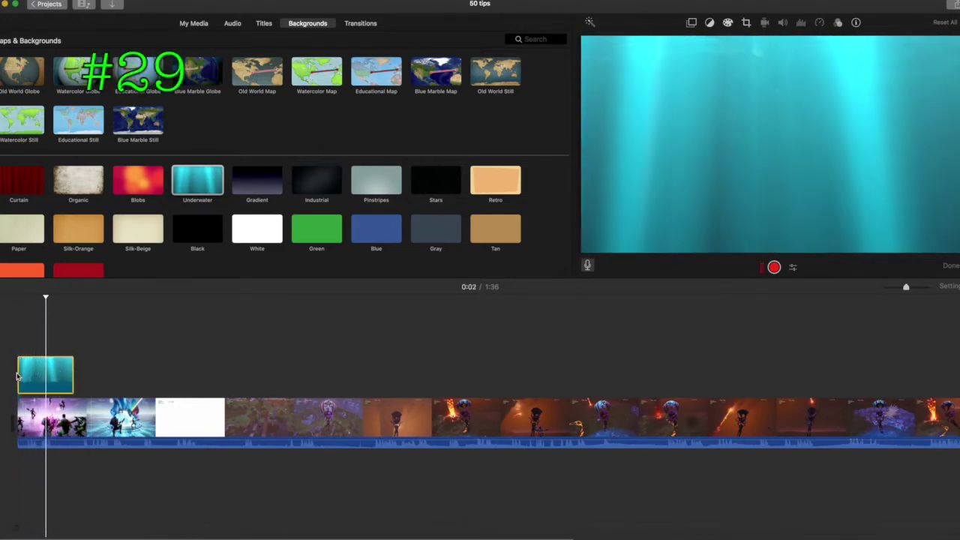
left_click(34, 374)
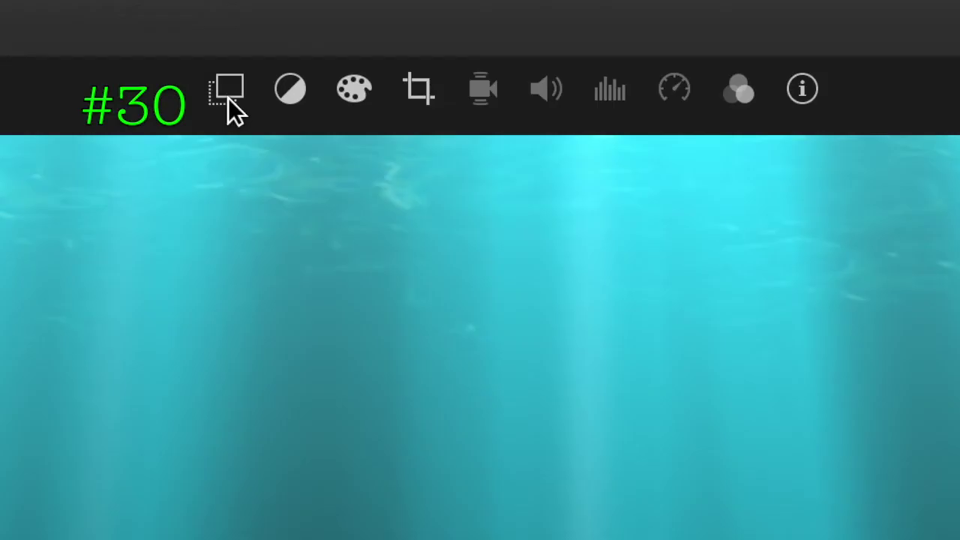
Set the Underwater cutaway's fade to 2 seconds and play back its blend with the video beneath.
left_click(691, 25)
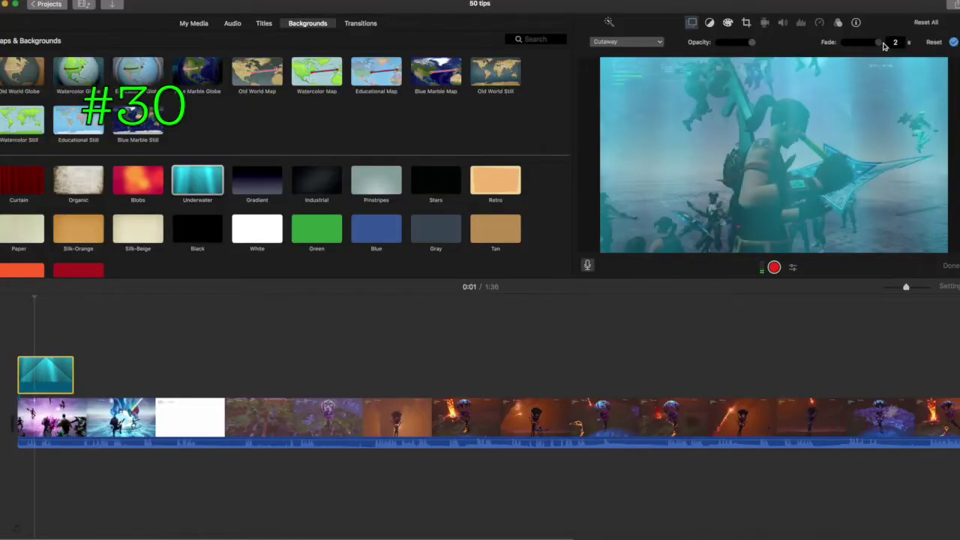
left_click(36, 342)
key("backslash")
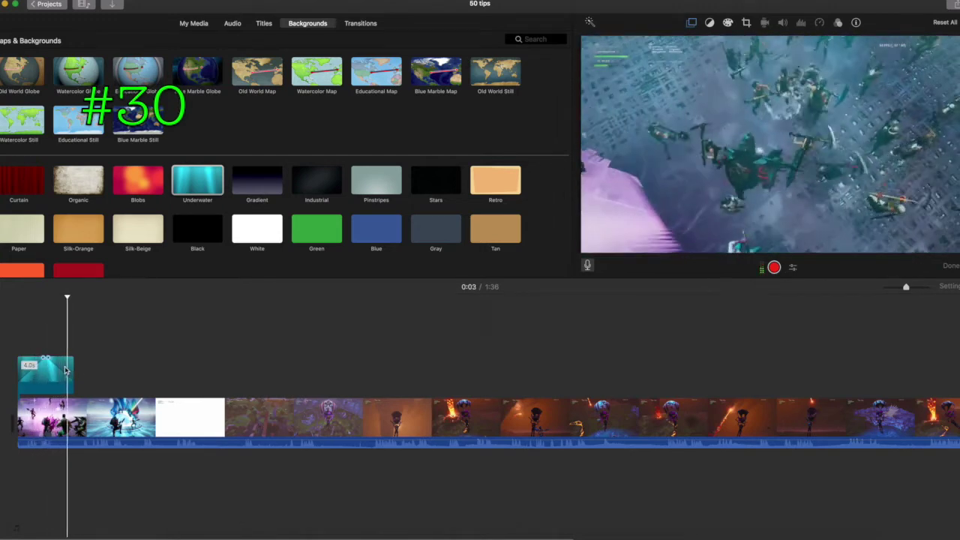
key("space")
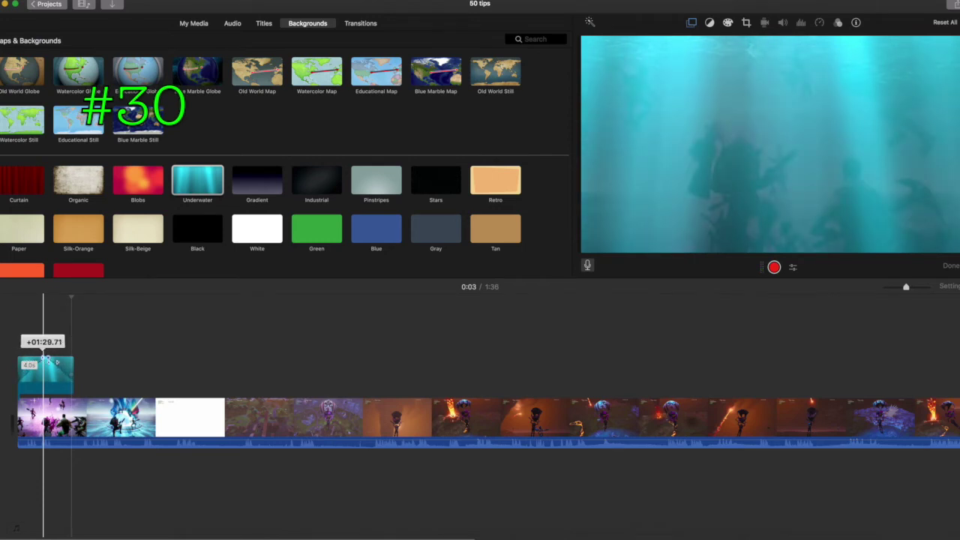
left_click_drag(73, 373, 101, 373)
key("space")
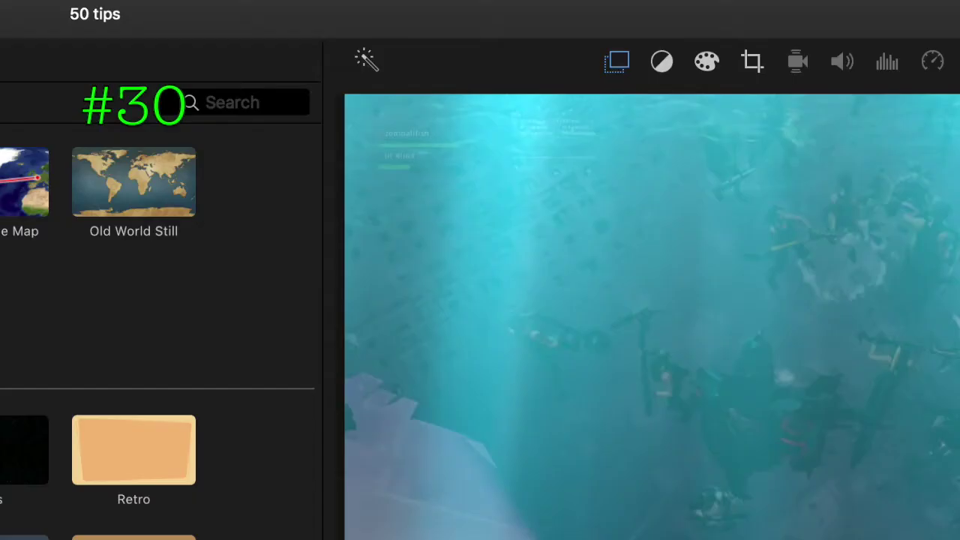
Switch the Underwater overlay to Split Screen, and change it to Picture in Picture.
left_click(617, 63)
left_click(475, 111)
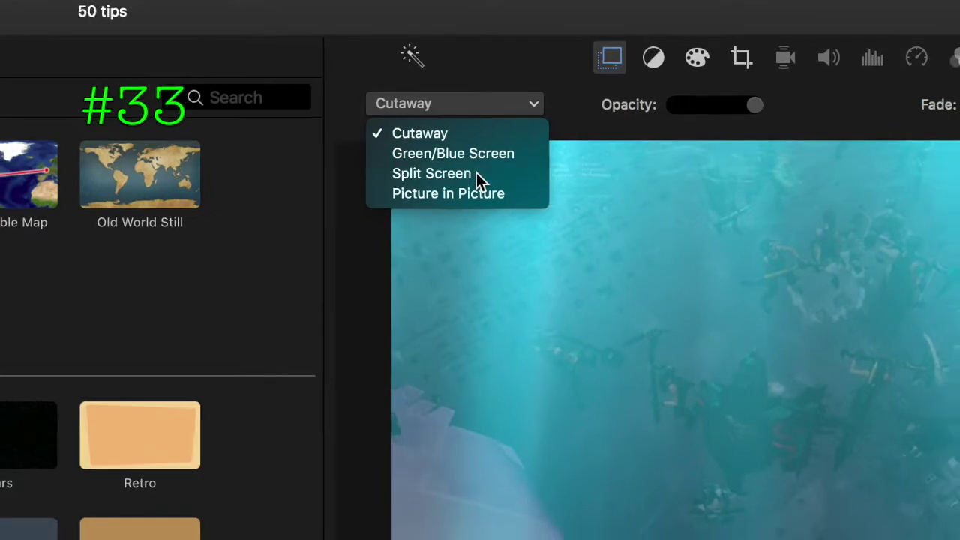
left_click(479, 180)
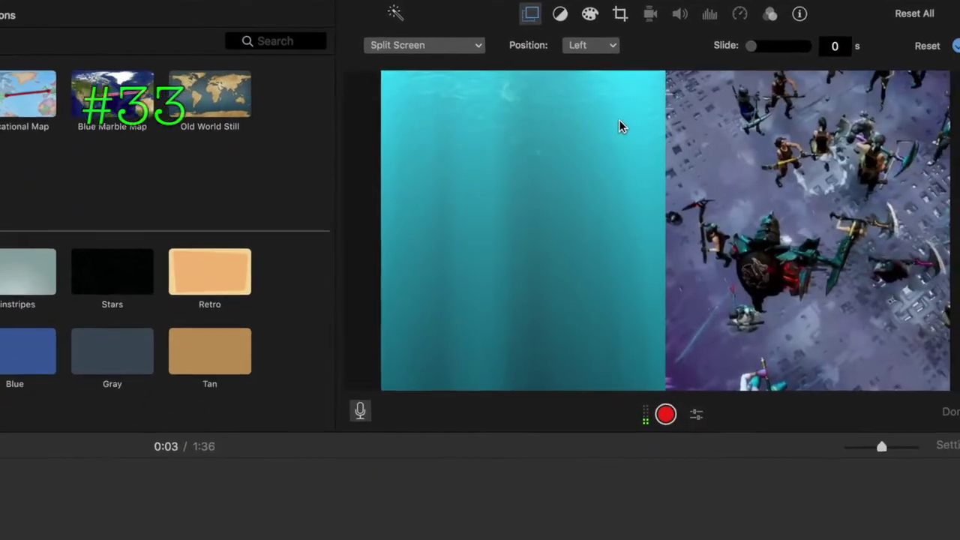
left_click(424, 45)
left_click(454, 102)
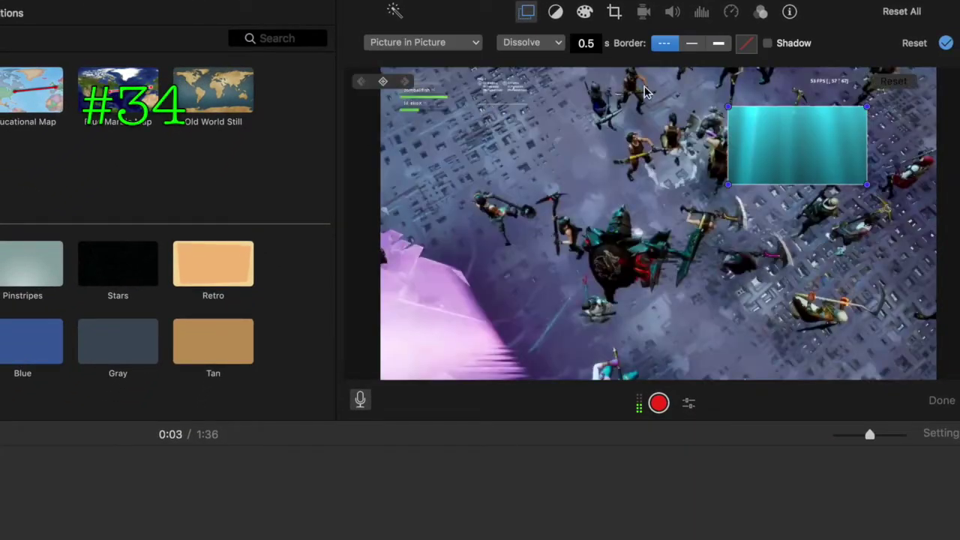
Enlarge the Underwater picture-in-picture, move it to the frame's upper-left corner, and set its dissolve duration to 0 seconds.
left_click_drag(730, 182, 658, 222)
left_click_drag(716, 178, 441, 124)
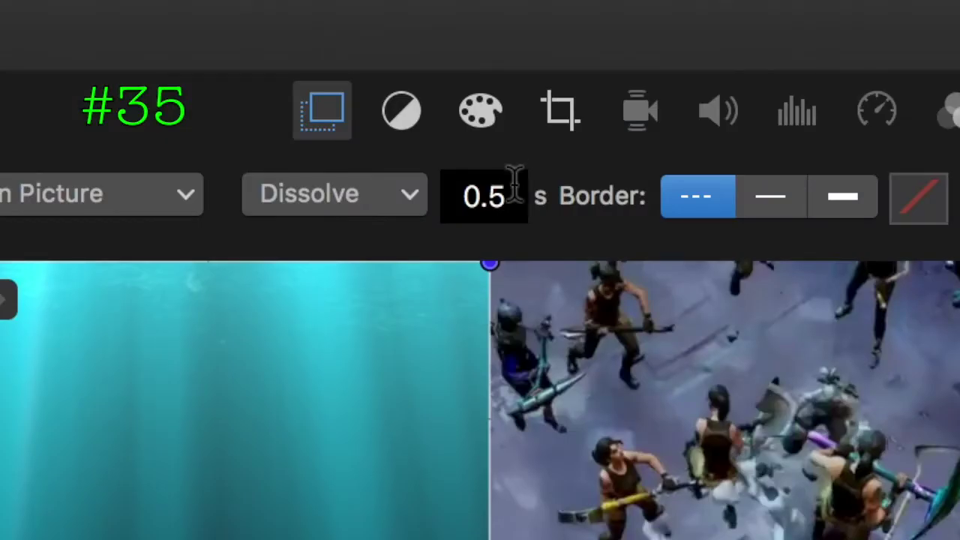
left_click(517, 187)
key("BackSpace")
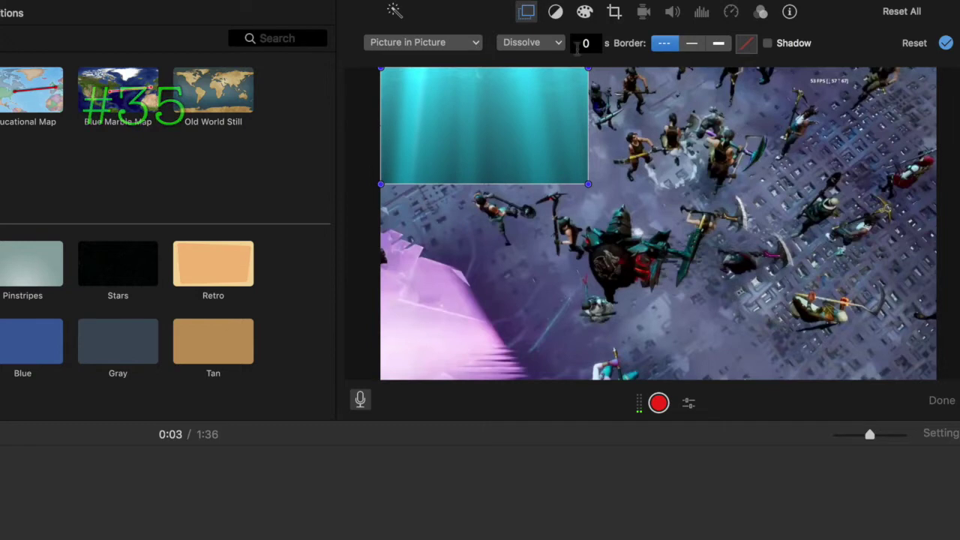
Give the picture-in-picture a thick black border after trying the thin one, and toggle its shadow on and off.
left_click(714, 48)
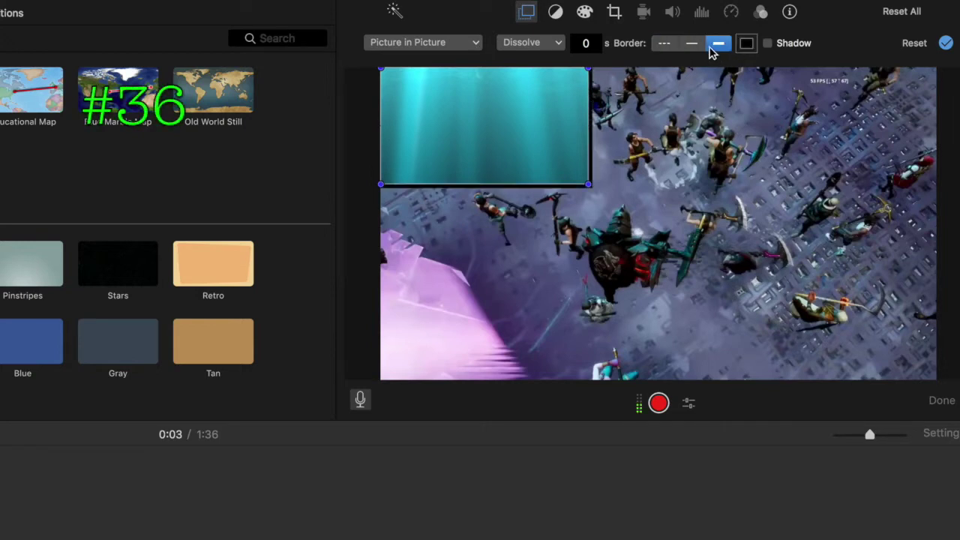
left_click(688, 46)
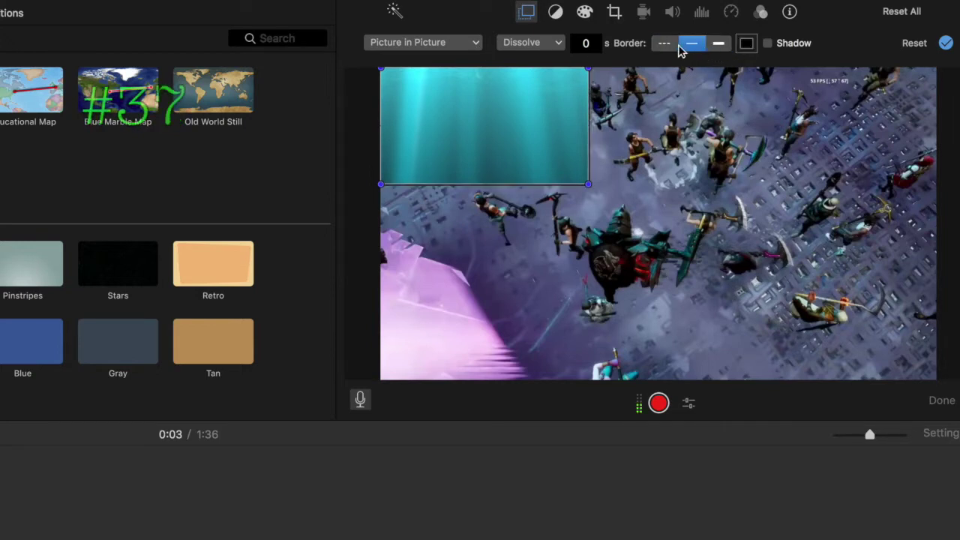
left_click(717, 47)
left_click(768, 44)
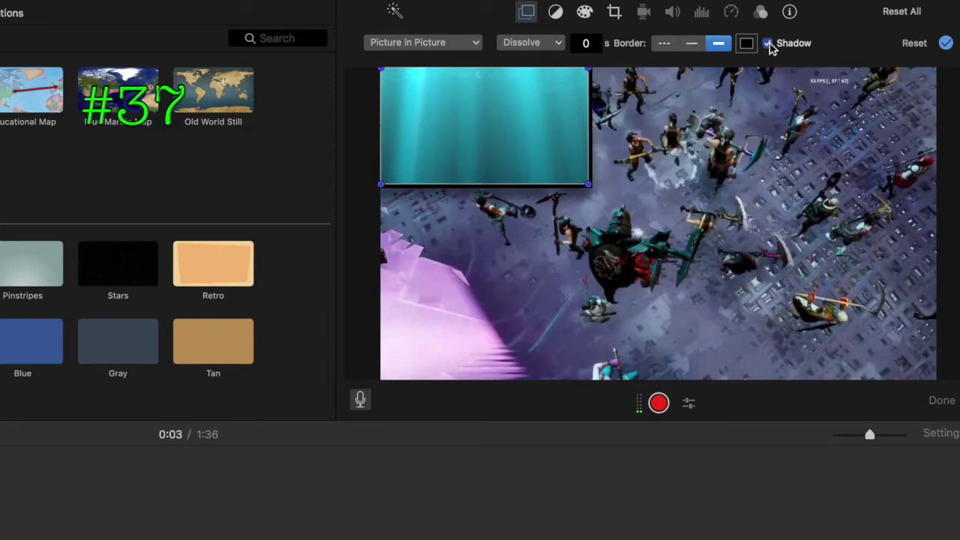
left_click(767, 43)
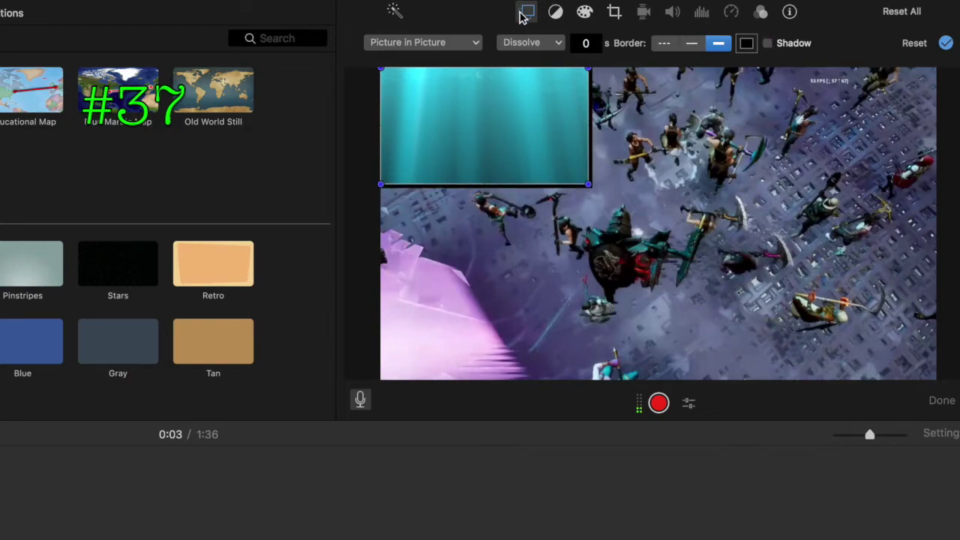
left_click(522, 17)
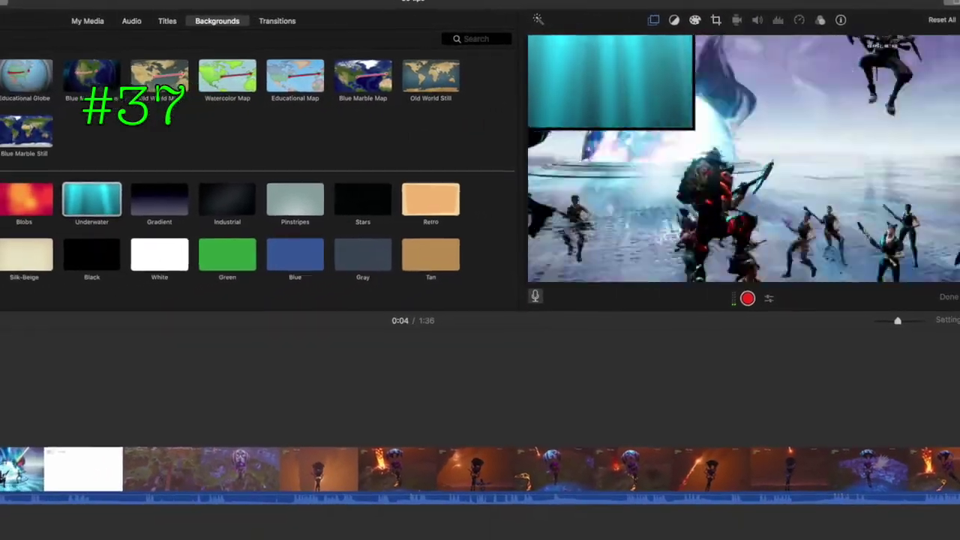
Move the Underwater overlay clip along the timeline and open the collection of transitions.
left_click_drag(7, 409, 154, 375)
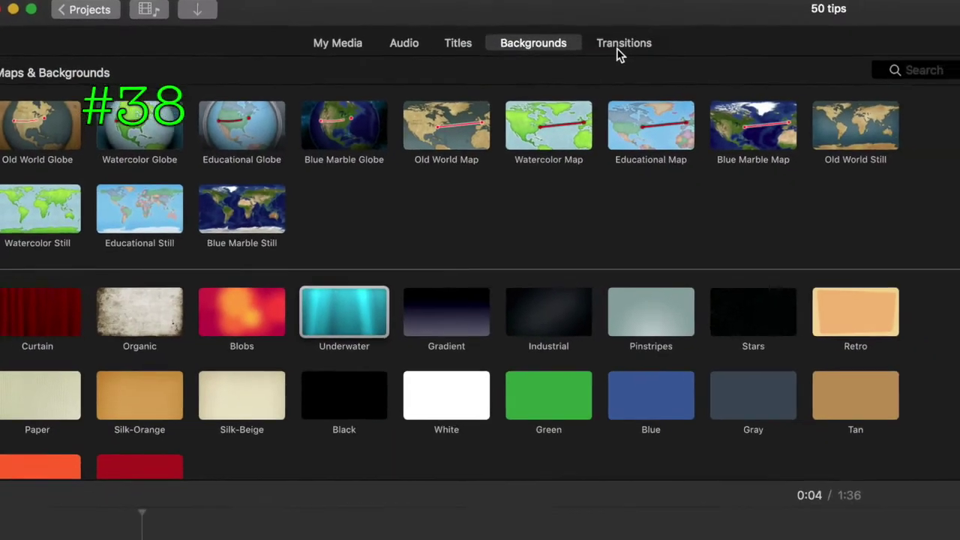
left_click(702, 51)
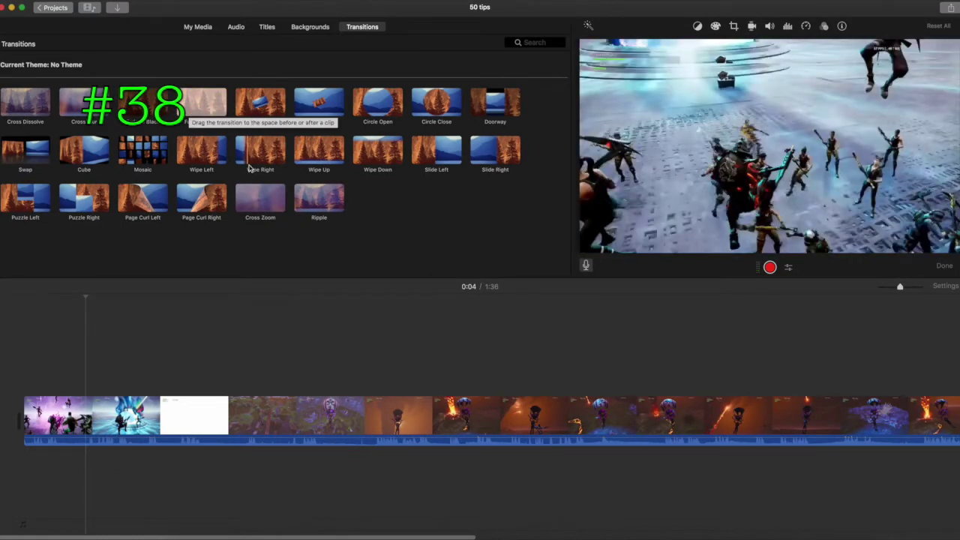
left_click(222, 423)
key("super+b")
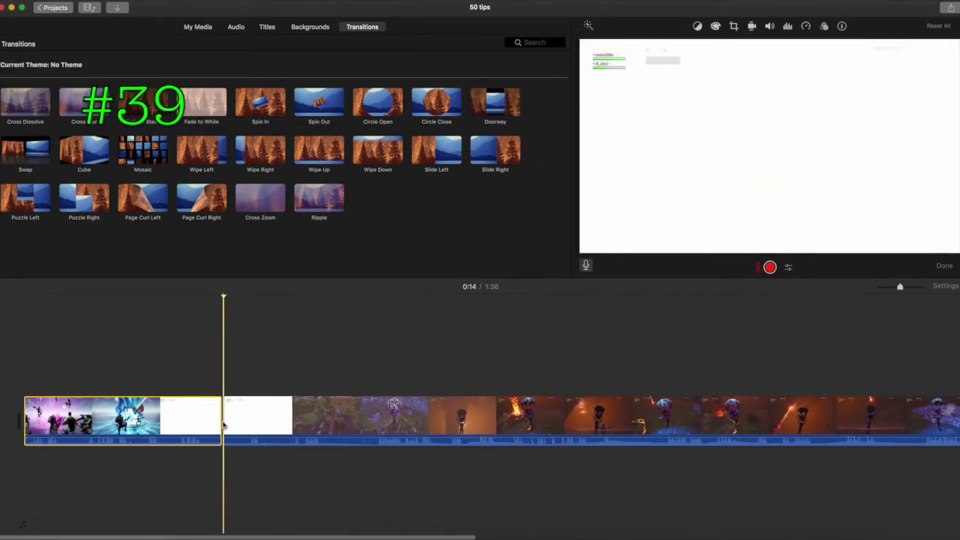
left_click(226, 420)
key("Delete")
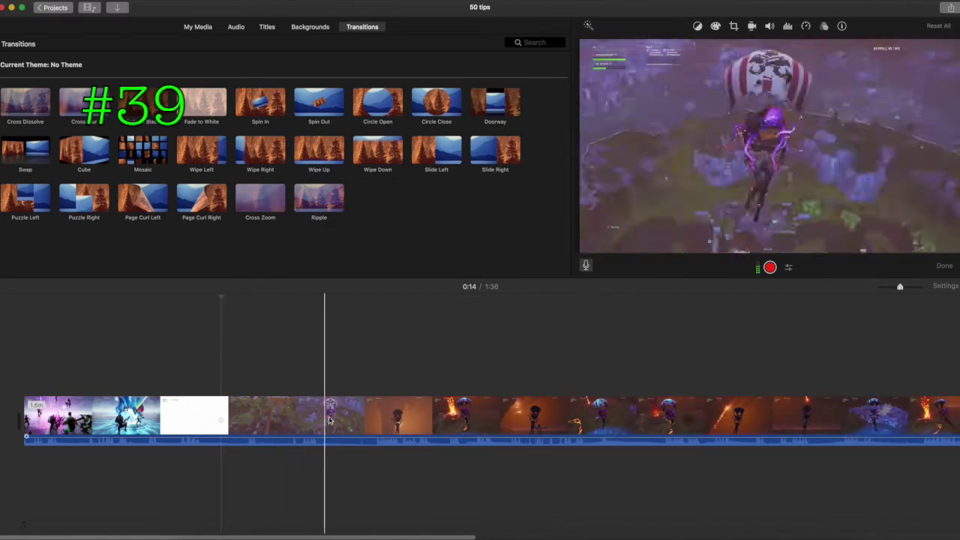
Split the gameplay clip at 0:22 and 0:17, and delete the section between the two cuts.
left_click(342, 420)
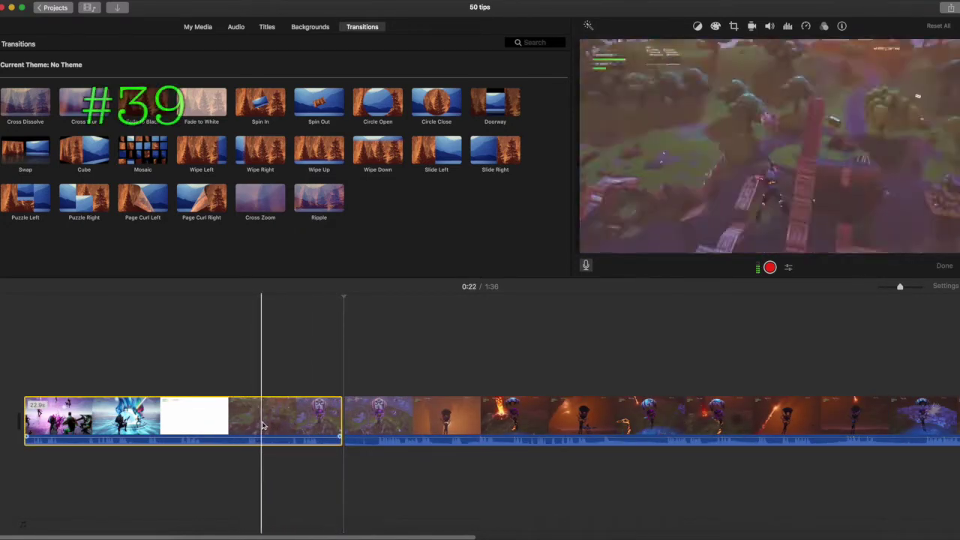
key("super+b")
key("Delete")
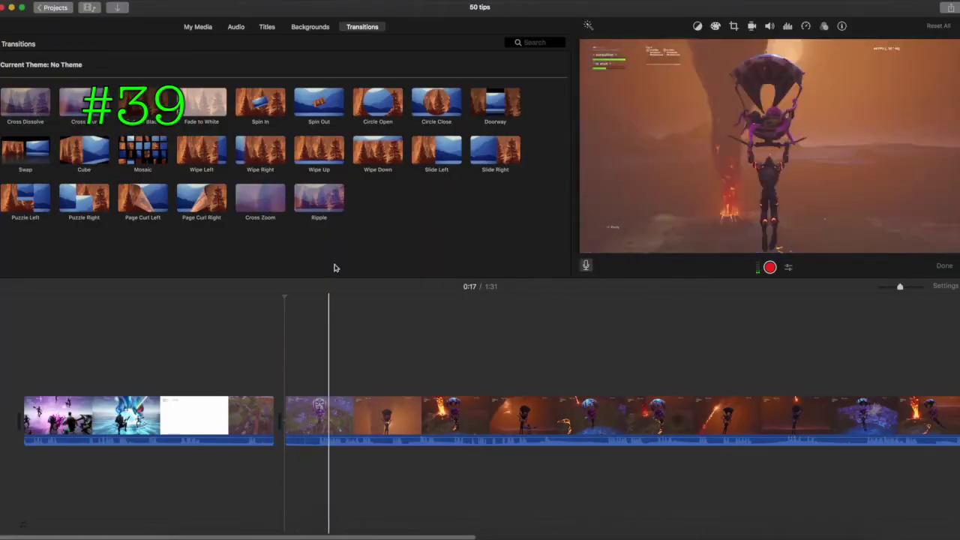
Try a Spin In transition at the cut between the two gameplay clips, and delete it again.
mouse_move(256, 109)
left_mouse_down()
mouse_move(307, 268)
mouse_move(283, 399)
mouse_move(305, 411)
left_mouse_up()
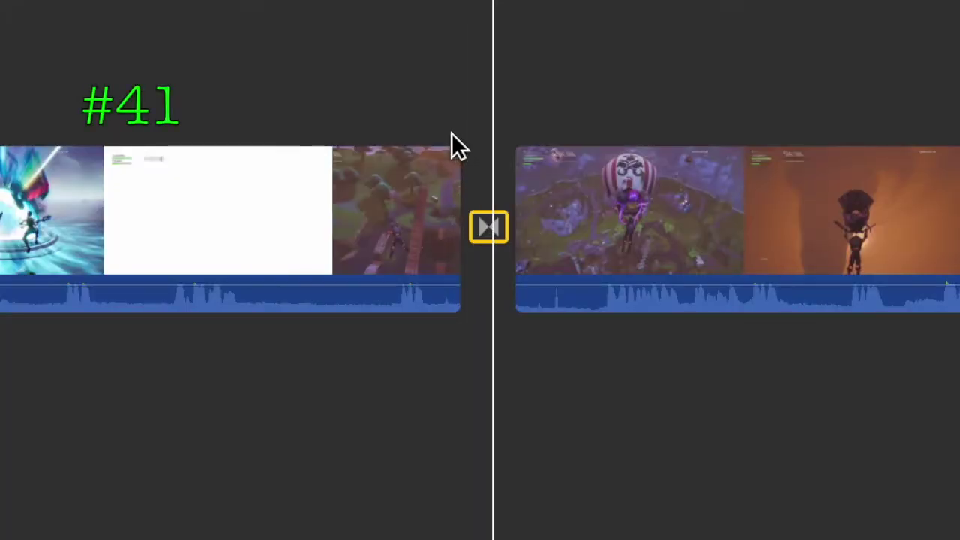
key("BackSpace")
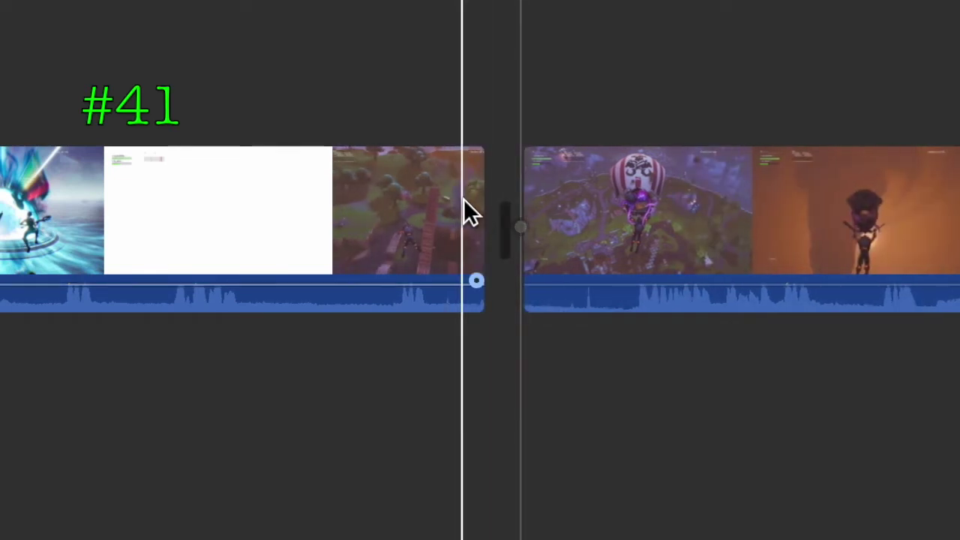
Split a short piece off the end of the first gameplay clip and another off the start of the second.
left_click(463, 212)
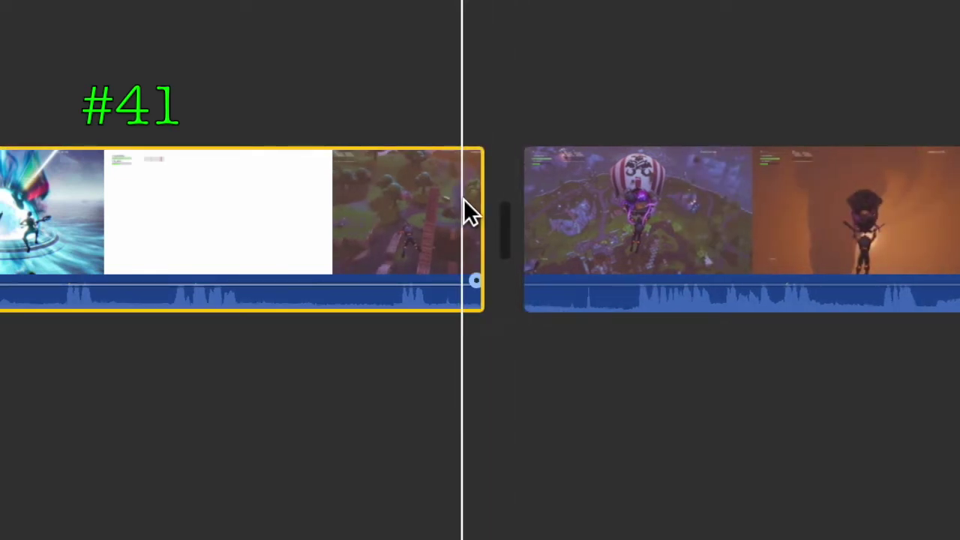
key("super+v")
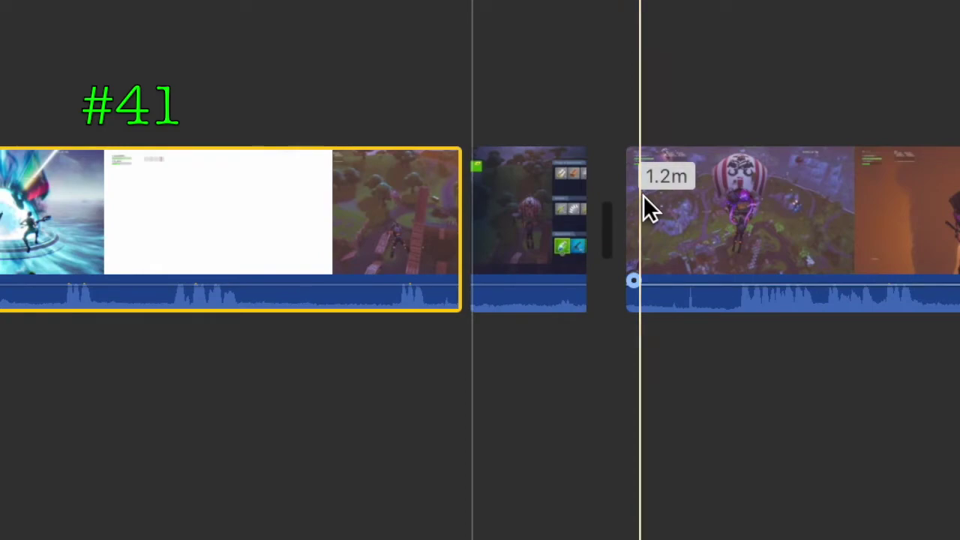
key("super+v")
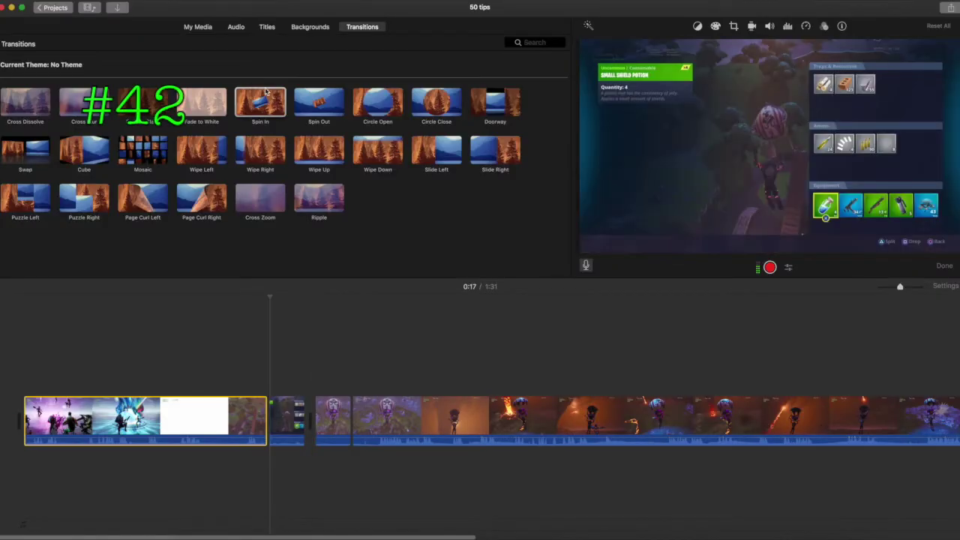
Add a Spin In transition between the two short clip pieces and play it back.
left_click_drag(260, 103, 315, 388)
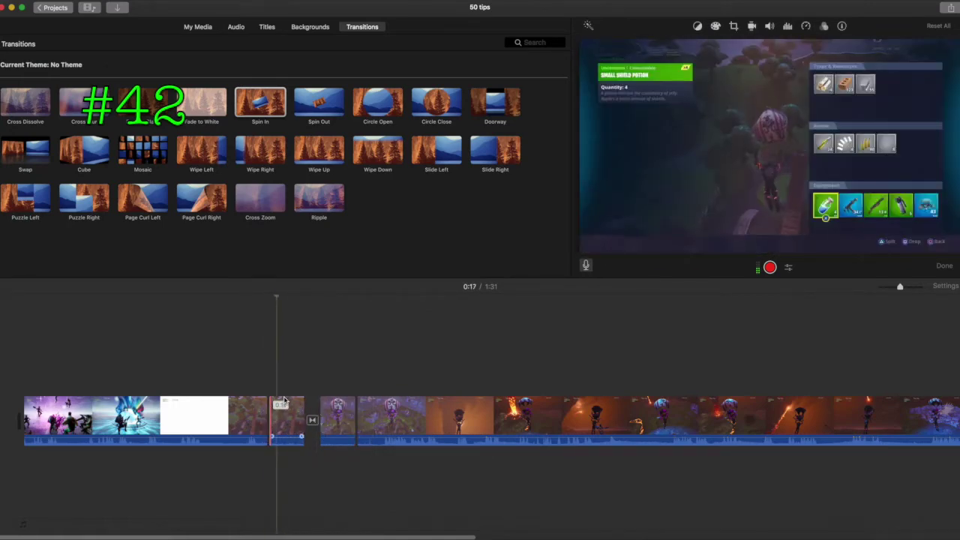
key("space")
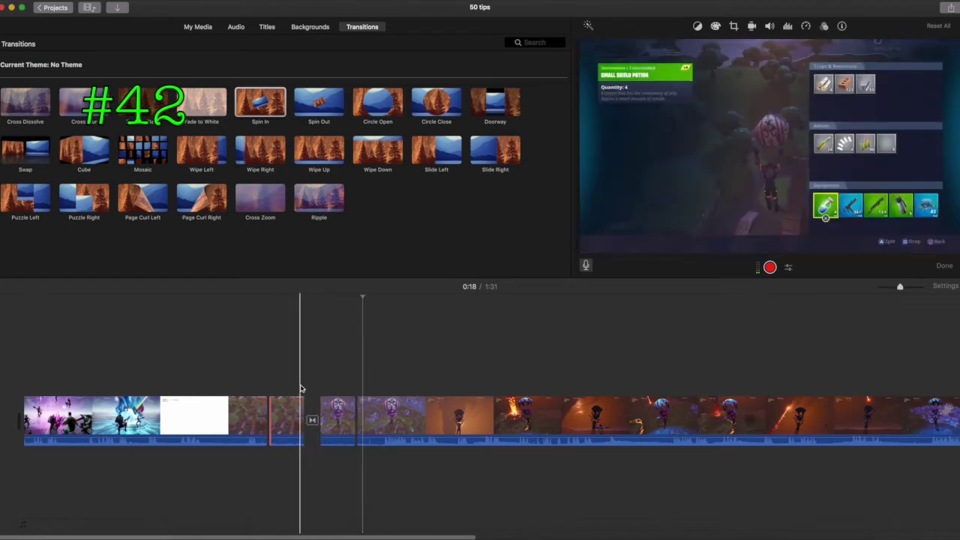
mouse_move(333, 416)
left_mouse_down()
mouse_move(257, 408)
mouse_move(322, 418)
left_mouse_up()
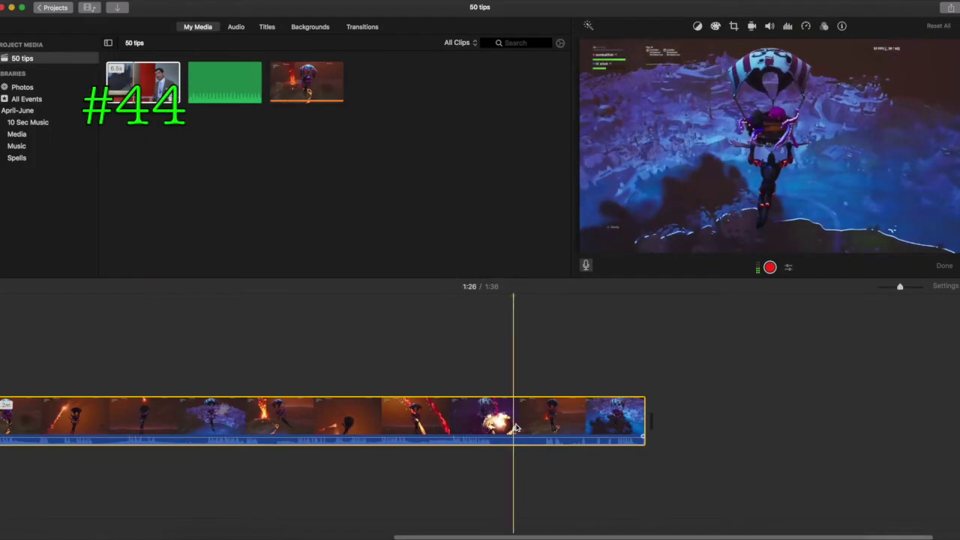
Split the gameplay clip near the project's end at 1:26 and 1:28 to isolate a short piece.
key("super+b")
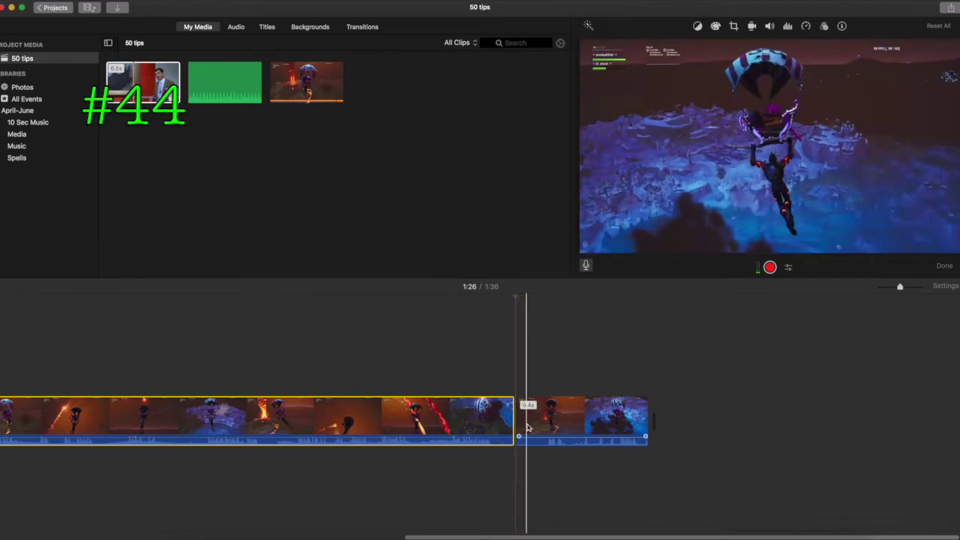
left_click(537, 425)
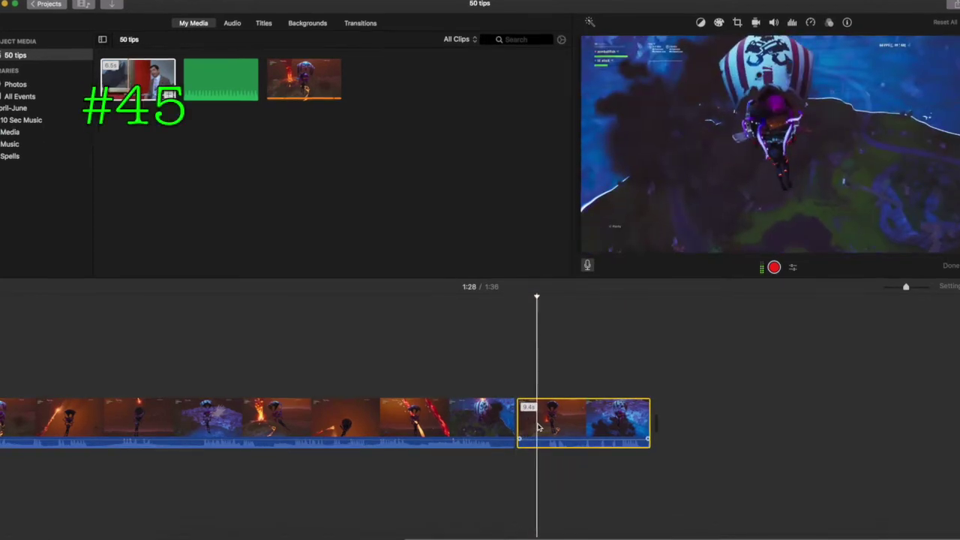
key("super+b")
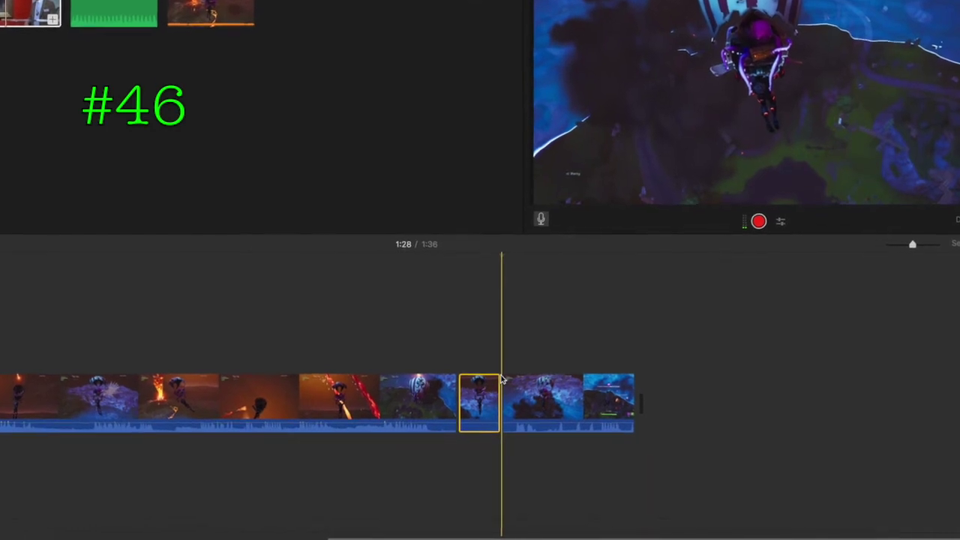
Paste four copies of the short isolated piece in a row beside it, and undo the pasting.
key("super+v")
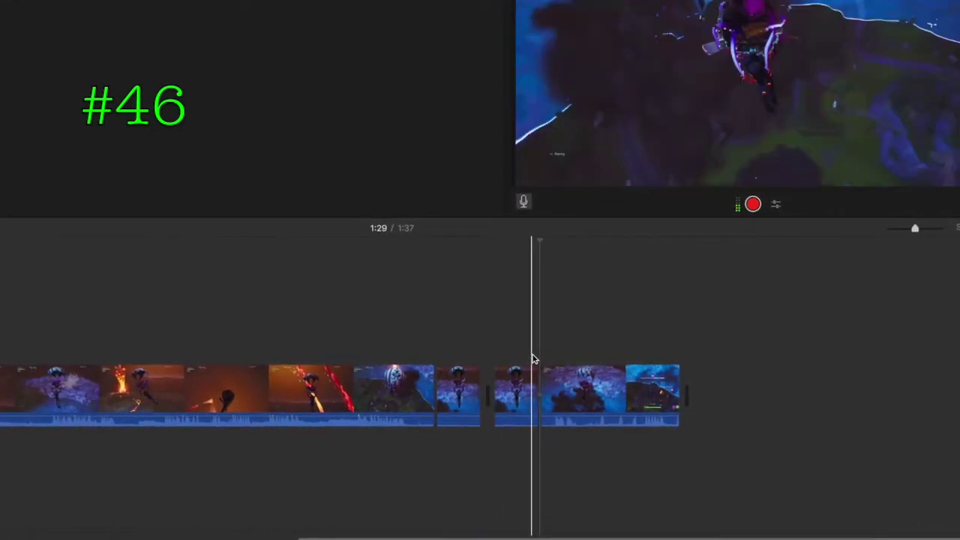
key("super+v")
key("super+v")
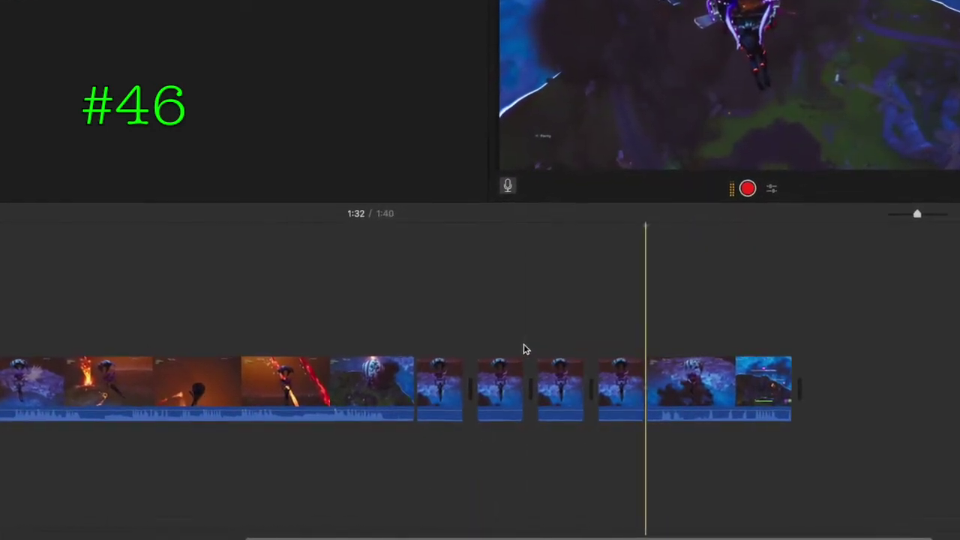
key("super+v")
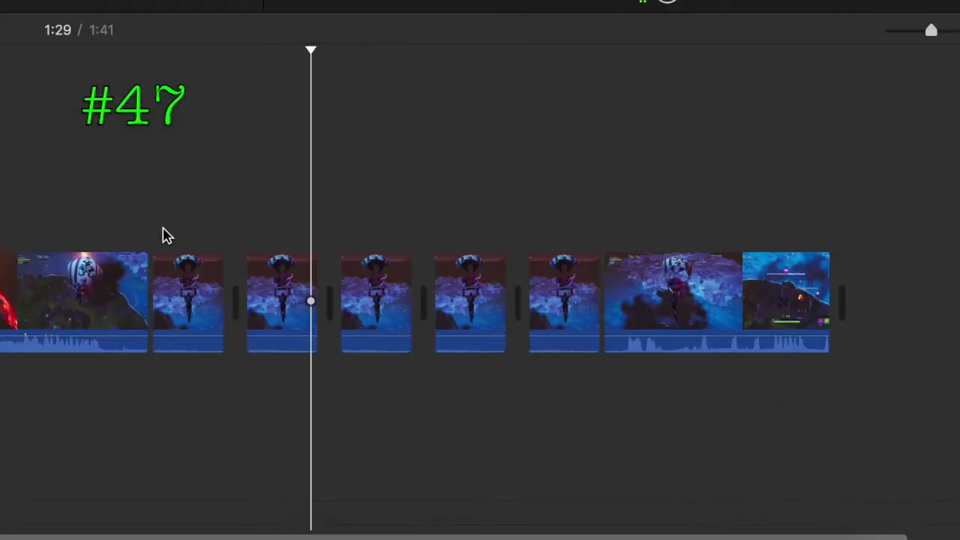
key("super+z")
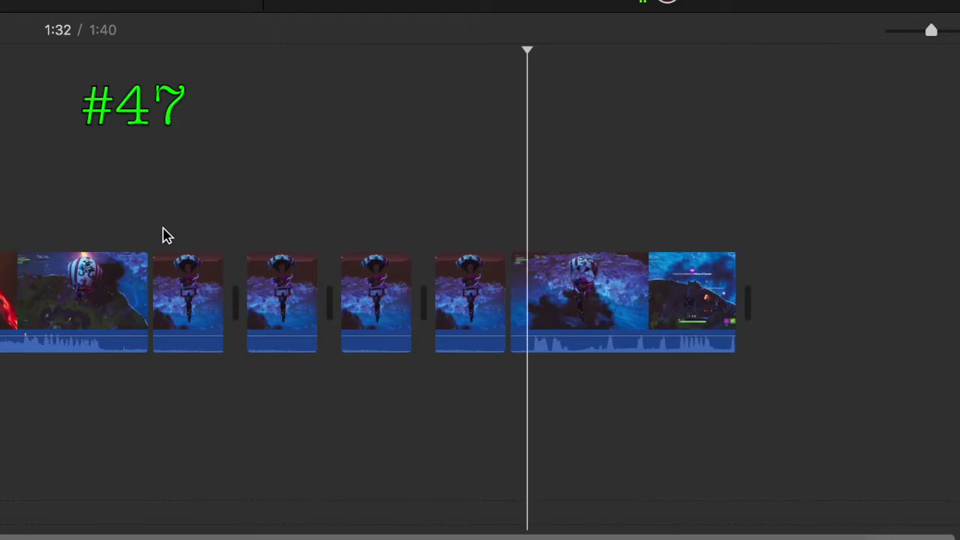
key("super+z")
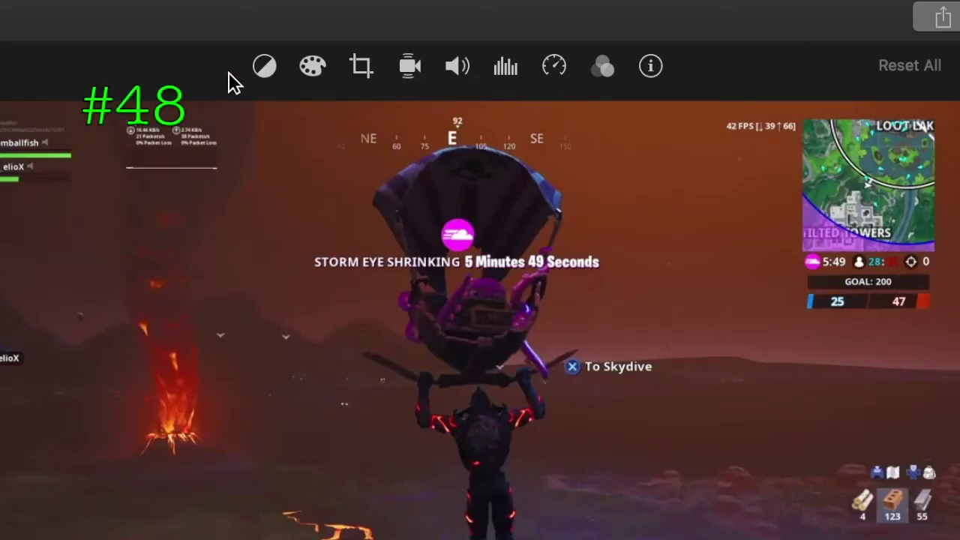
In the last clip's color correction, try brightening the highlights, and reduce the saturation to its minimum for a black-and-white look.
left_click(264, 66)
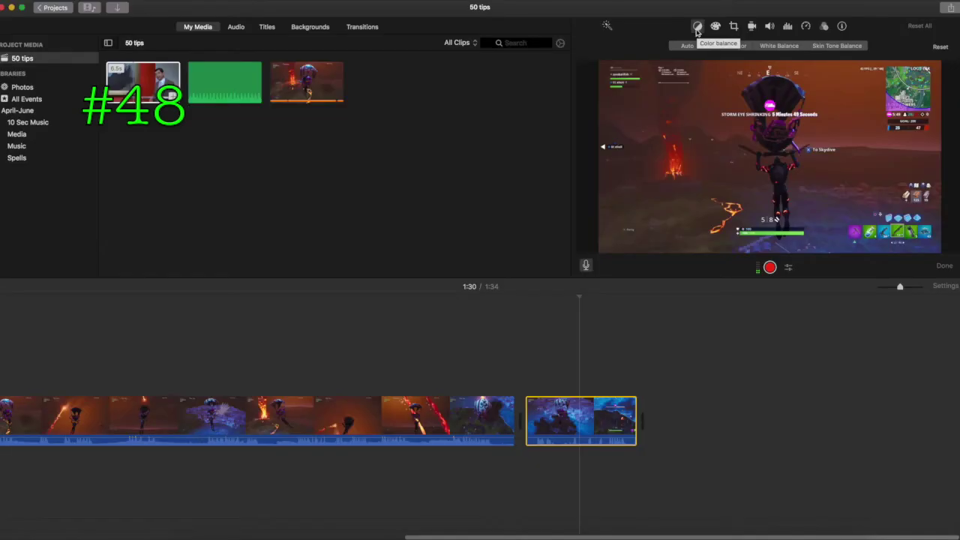
left_click(716, 26)
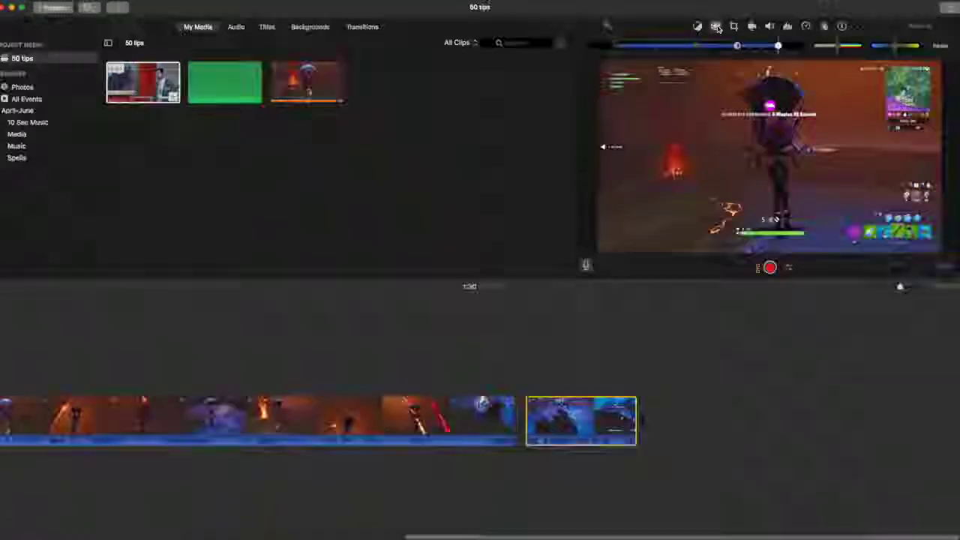
left_click_drag(777, 46, 789, 46)
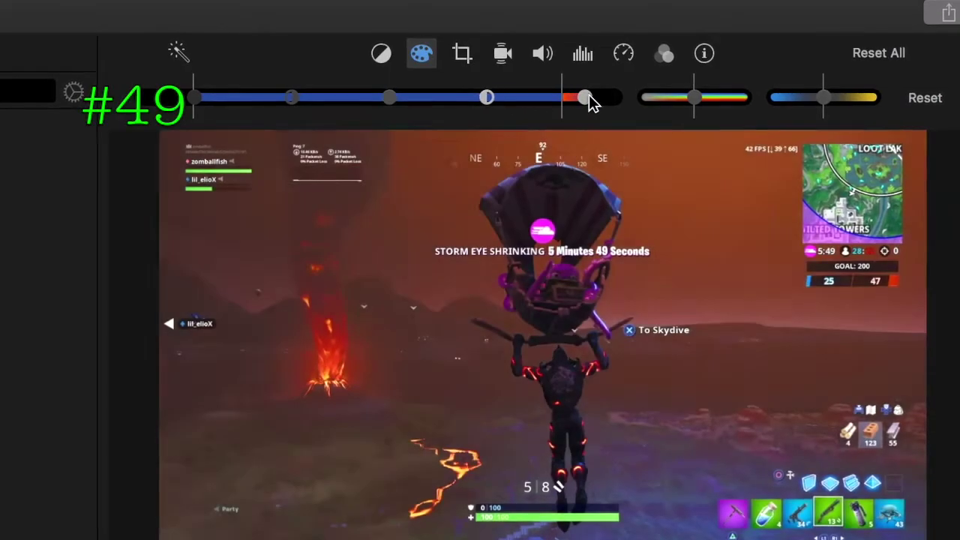
left_click_drag(590, 103, 770, 95)
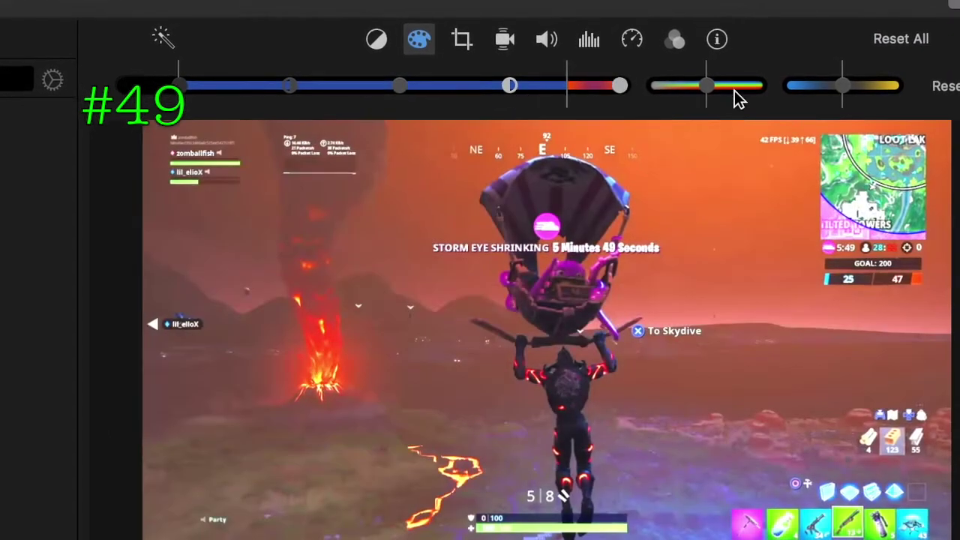
left_click_drag(508, 85, 606, 85)
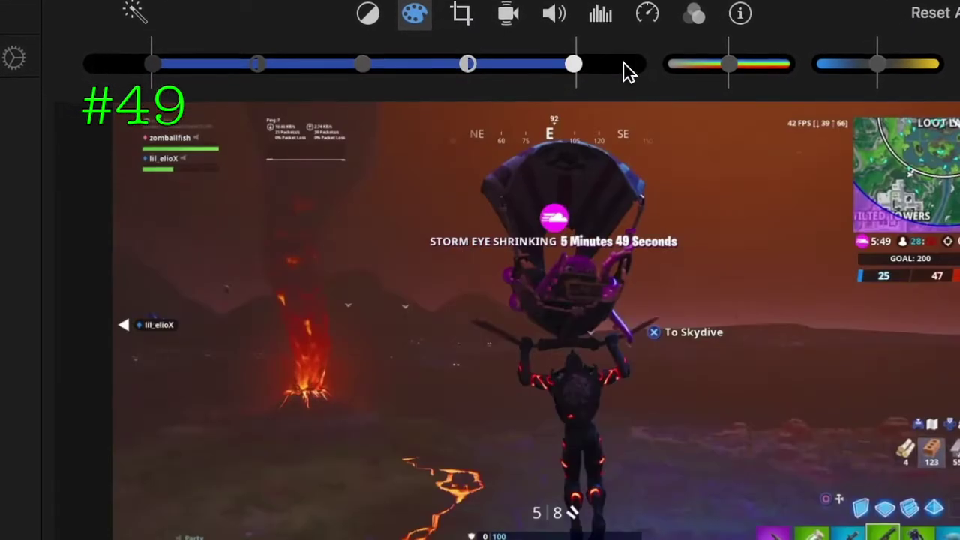
left_click_drag(734, 60, 651, 67)
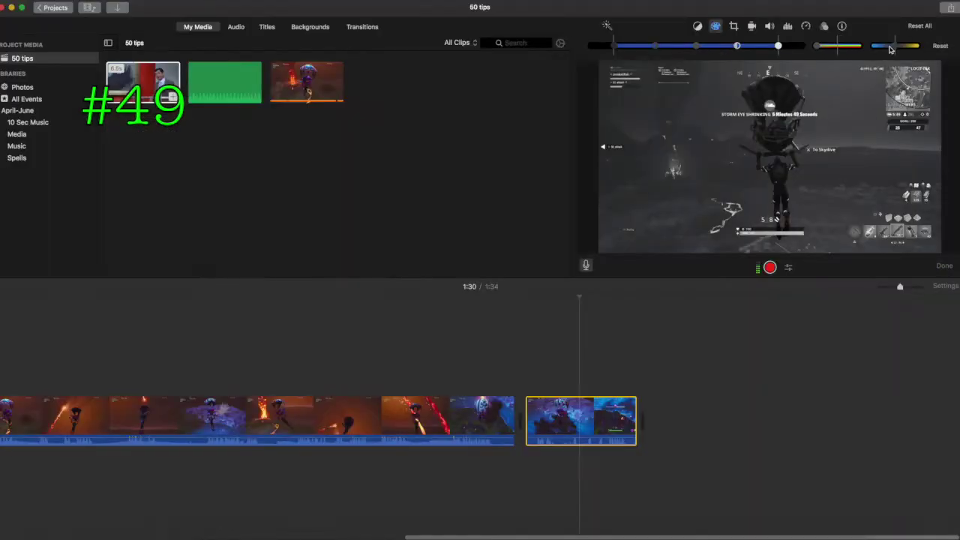
Reset the color correction and all other adjustments of the last clip.
left_click(940, 46)
left_click(920, 26)
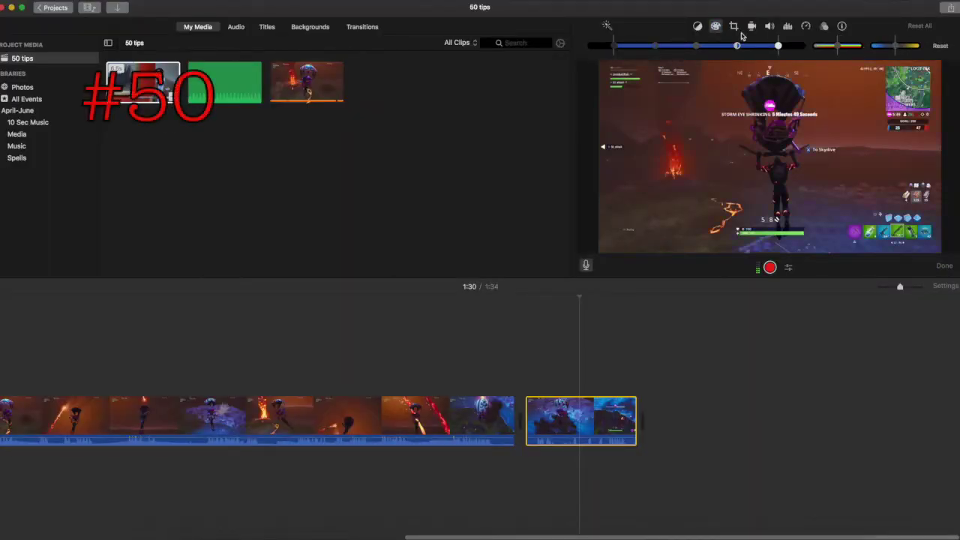
Rotate the last clip clockwise in four 90-degree turns, through a full circle.
left_click(733, 27)
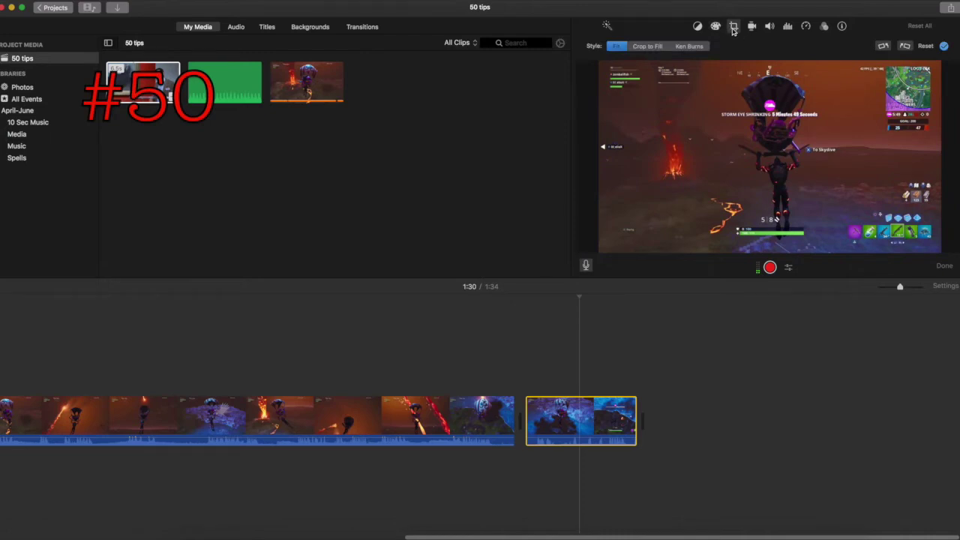
left_click(905, 47)
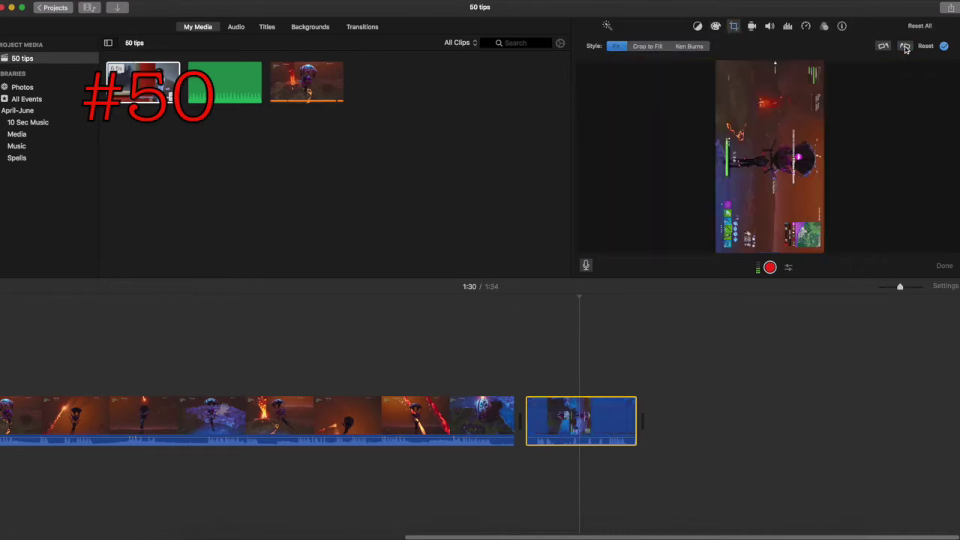
left_click(905, 46)
left_click(905, 47)
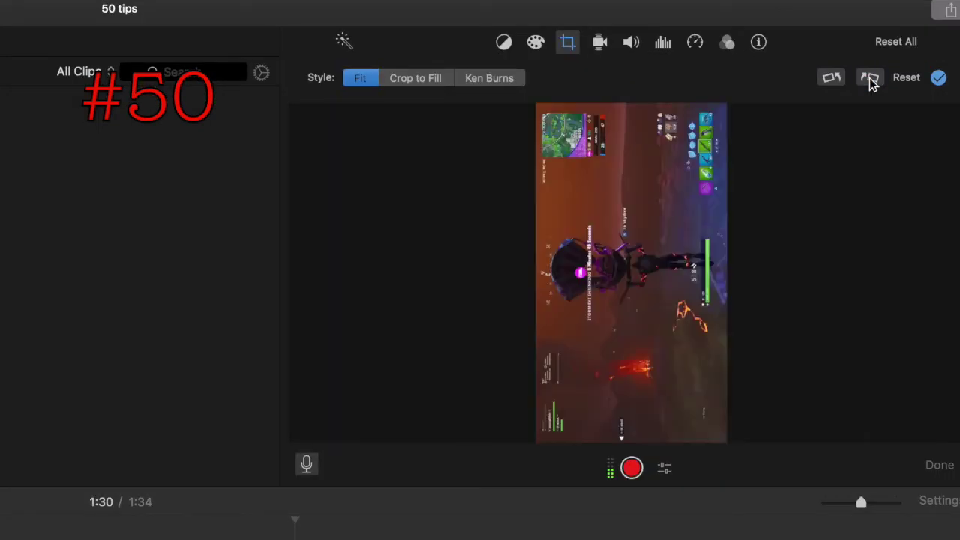
left_click(869, 79)
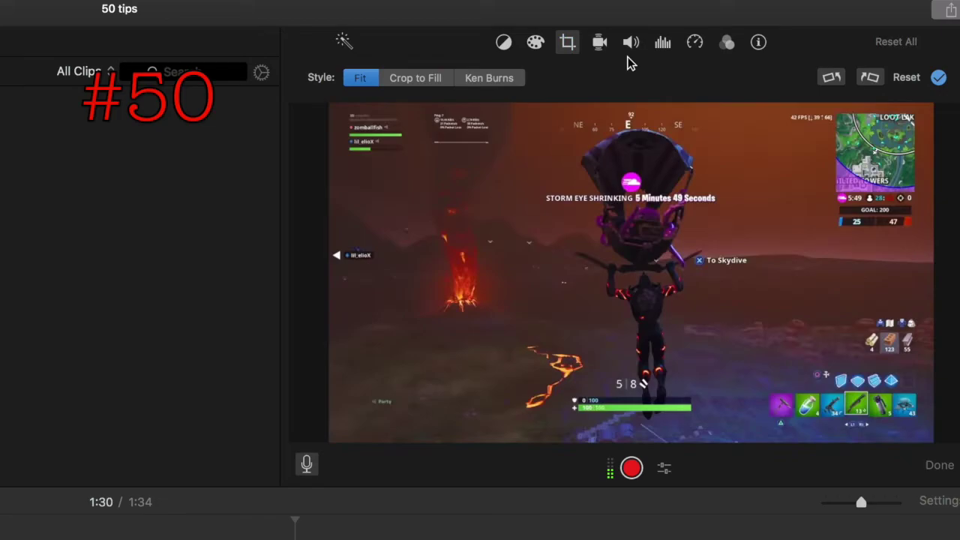
Stabilize the last clip's shaky video and raise the clip's volume to 400%.
left_click(600, 44)
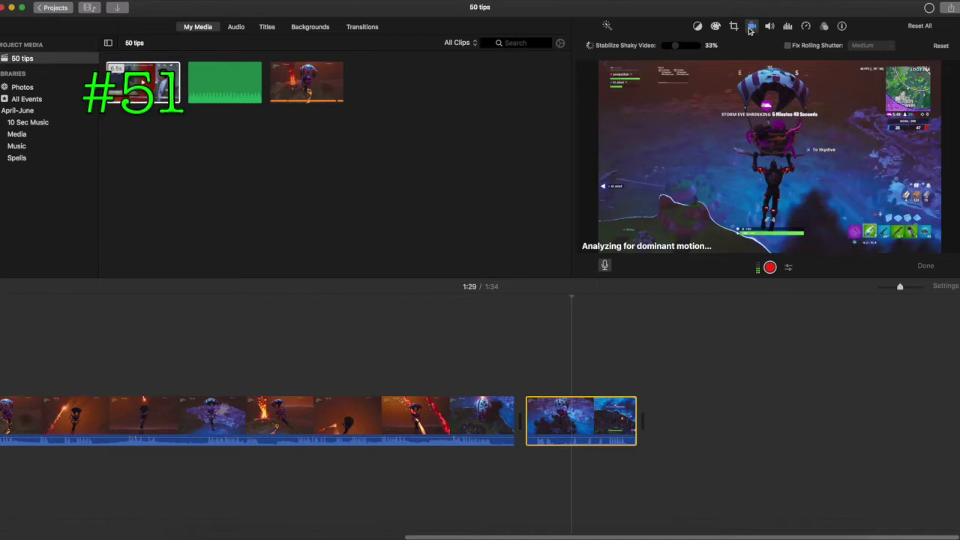
left_click(768, 27)
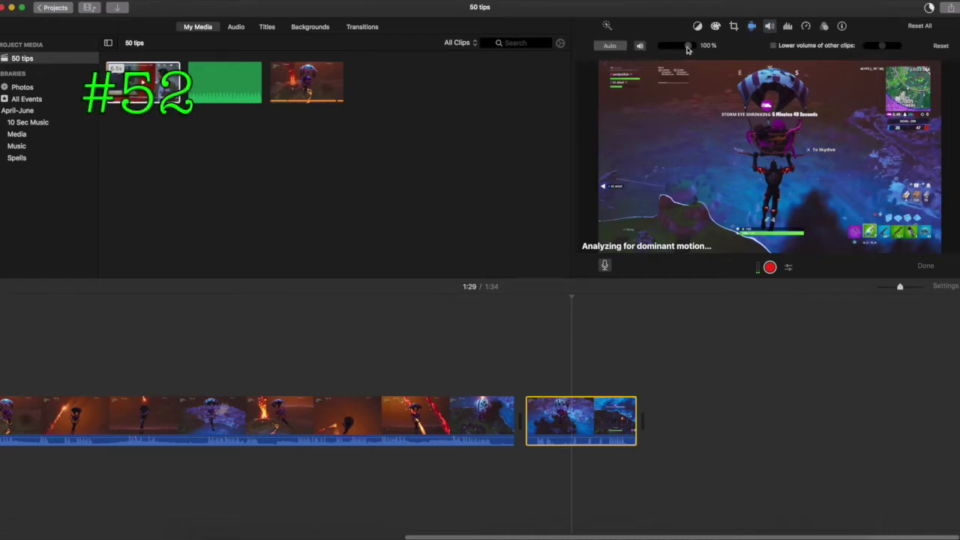
left_click_drag(689, 46, 695, 46)
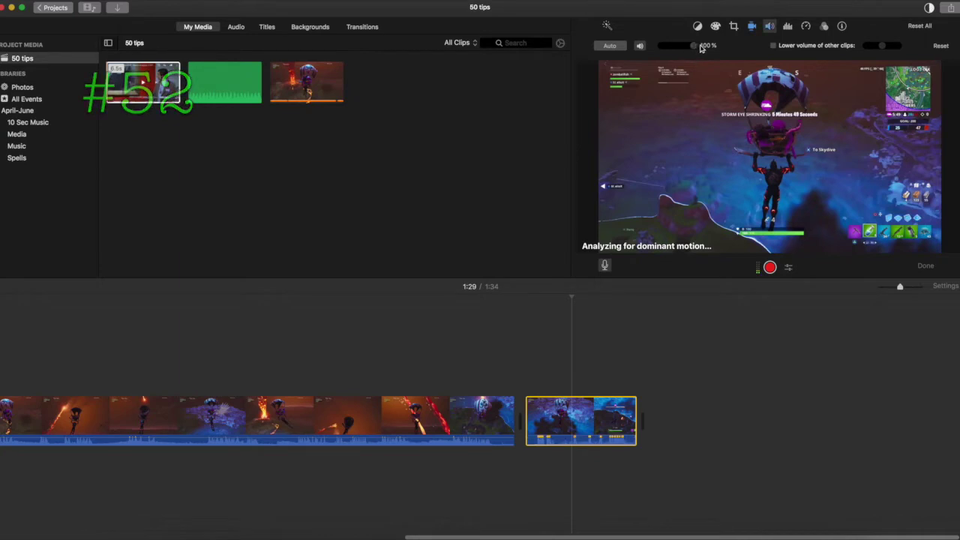
left_click_drag(561, 432, 675, 225)
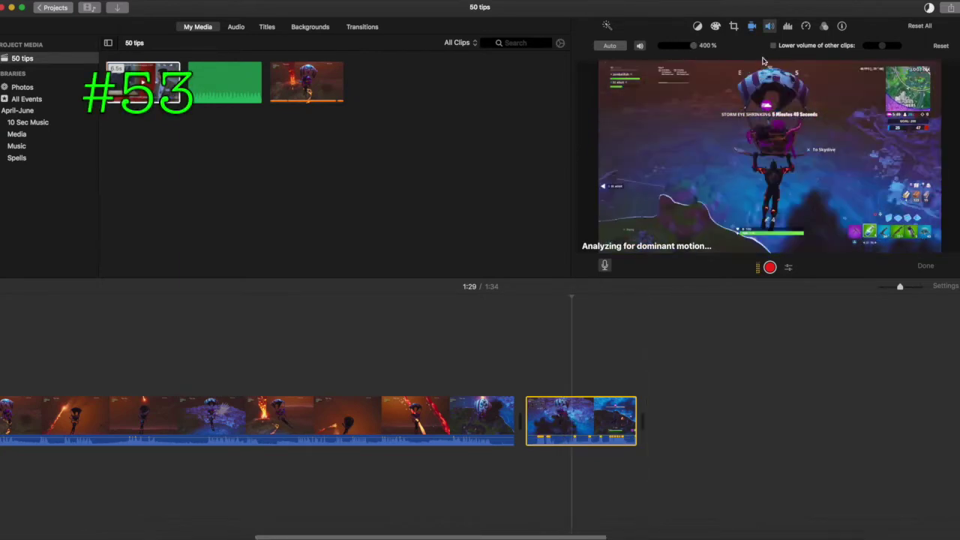
Examine the background noise reduction setting and the equalizer presets for the last clip.
left_click(786, 27)
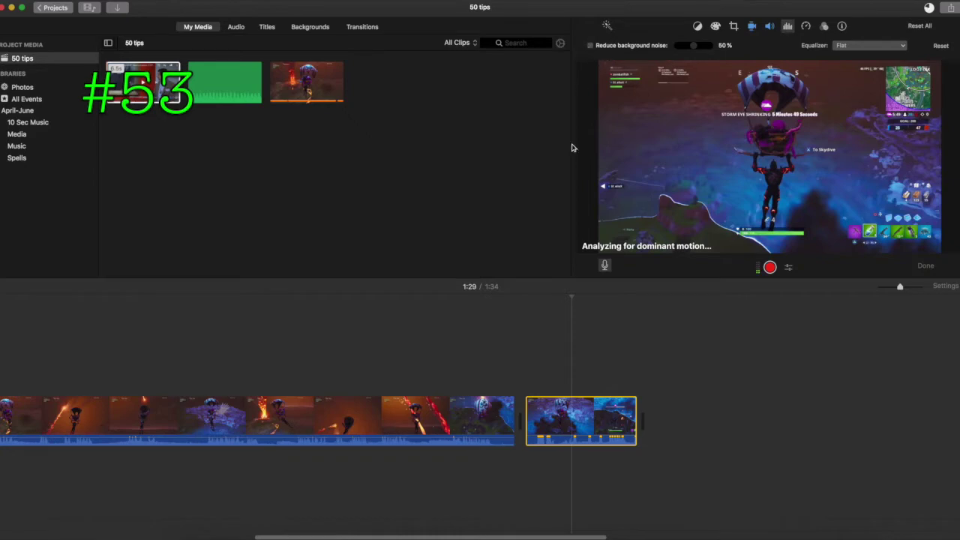
left_click(869, 45)
left_click(805, 30)
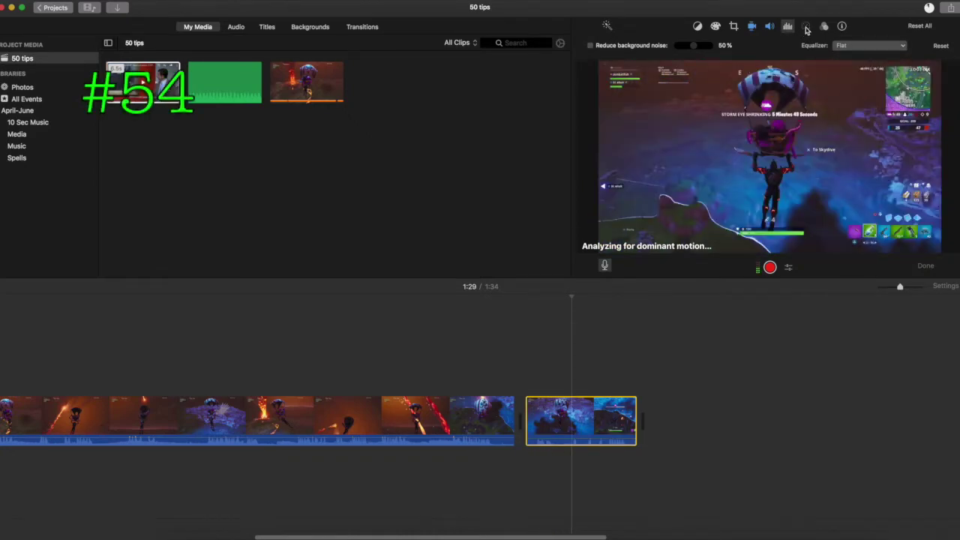
Try reversing the last clip's playback, and turn off its video stabilization.
left_click(805, 27)
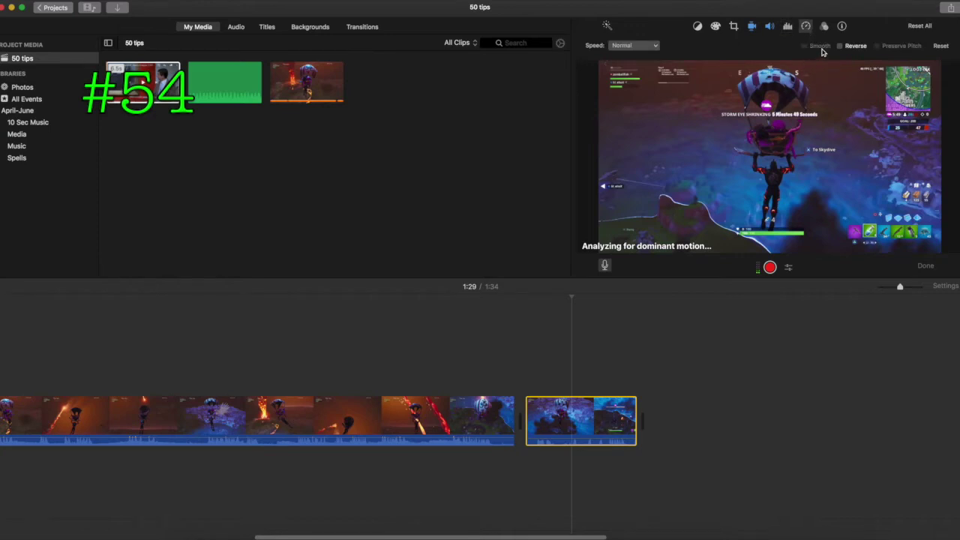
left_click(839, 46)
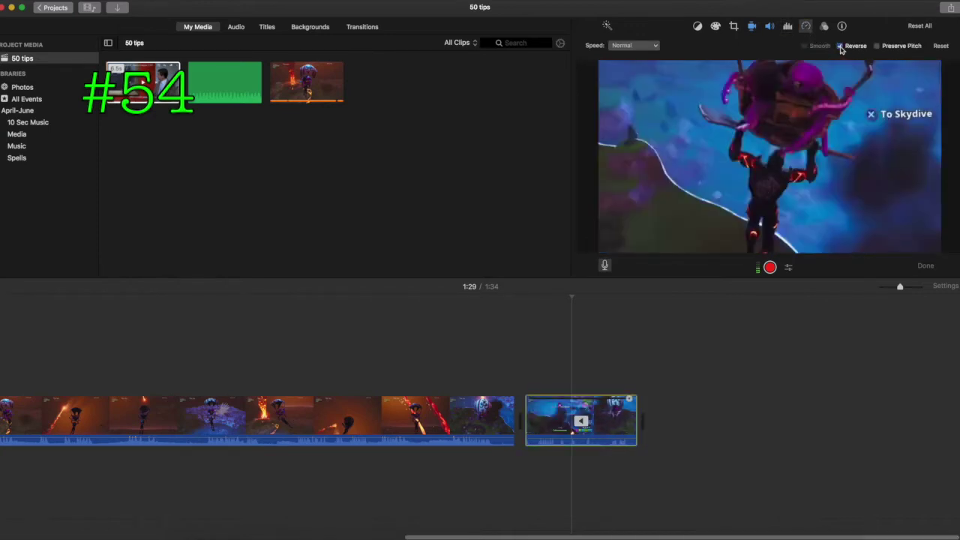
left_click(751, 26)
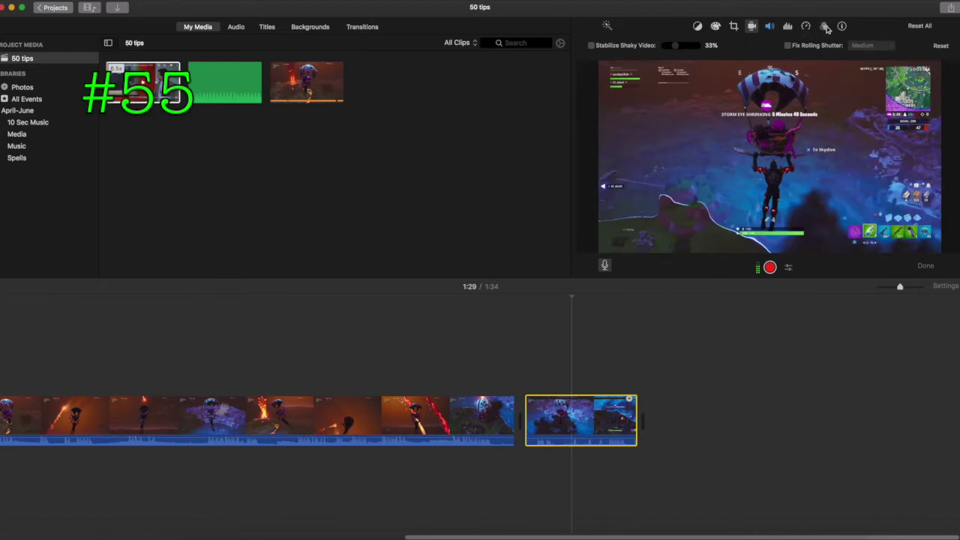
Try the Preserve Pitch option, and slow the last clip to 50%, 25% and 10% speed in turn.
left_click(804, 28)
left_click(881, 47)
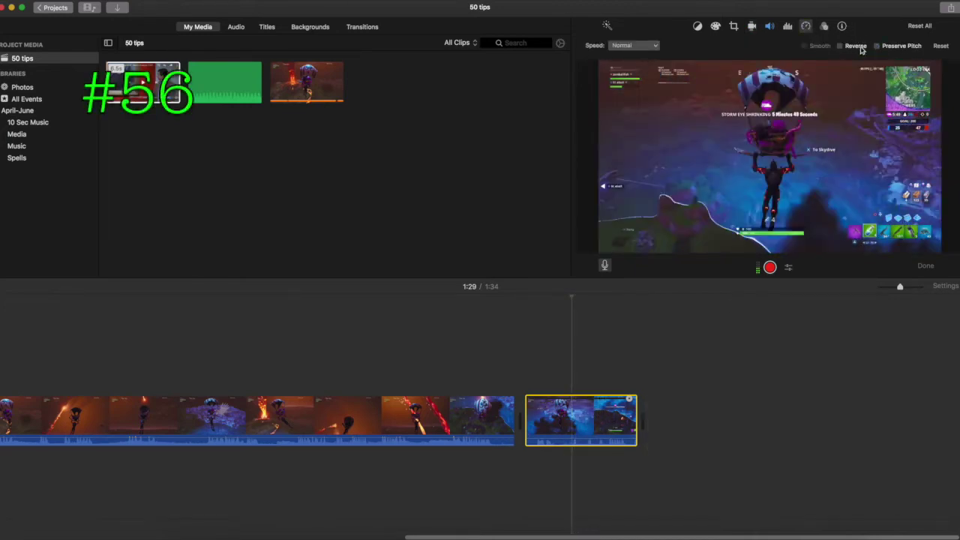
left_click(640, 47)
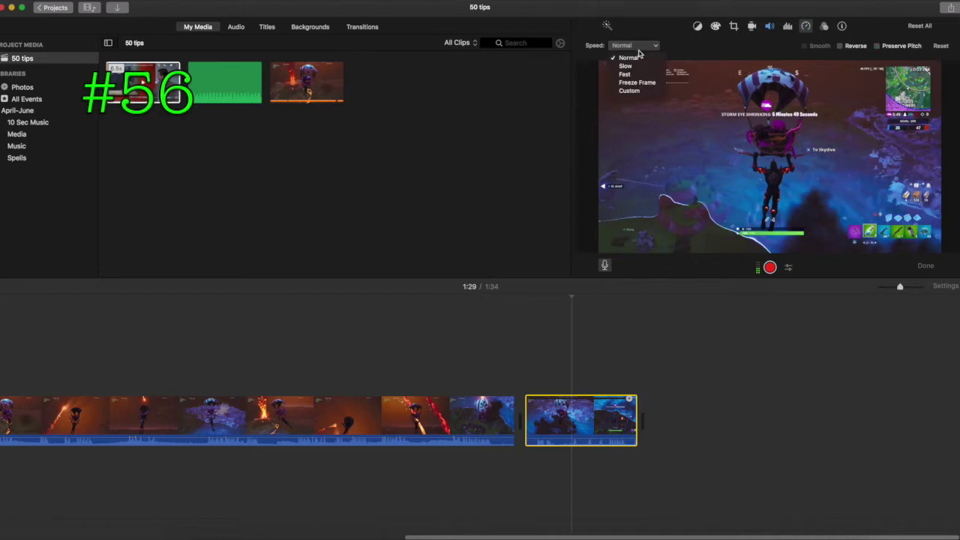
left_click(639, 67)
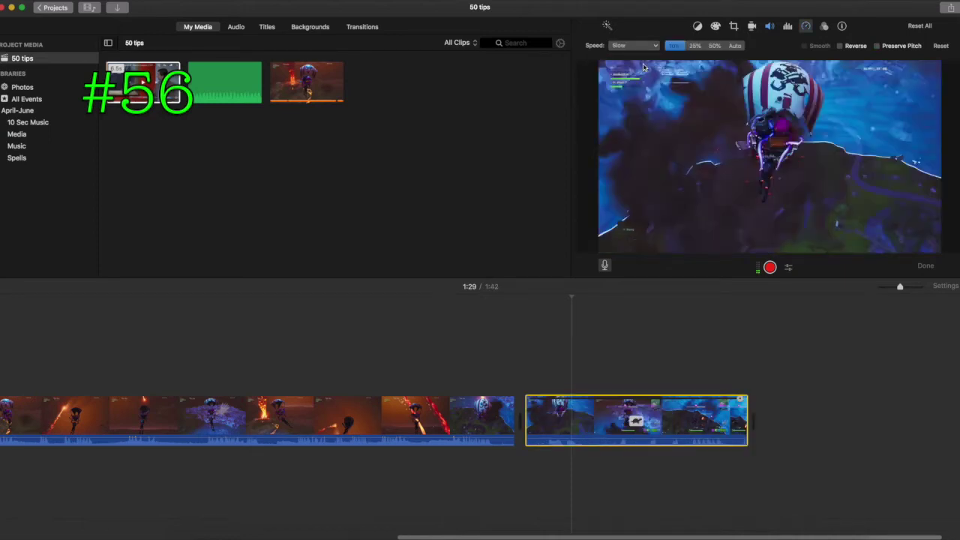
left_click(712, 48)
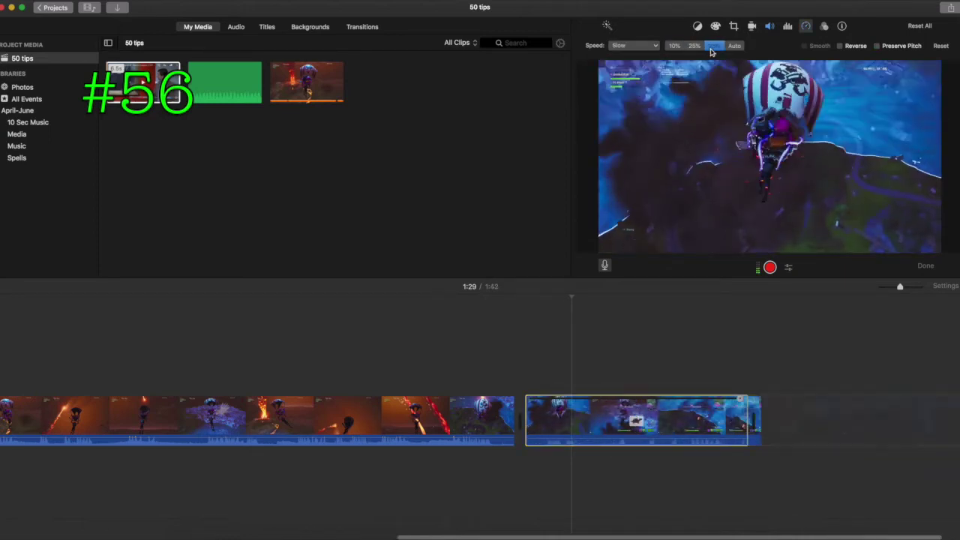
left_click(694, 47)
left_click(674, 46)
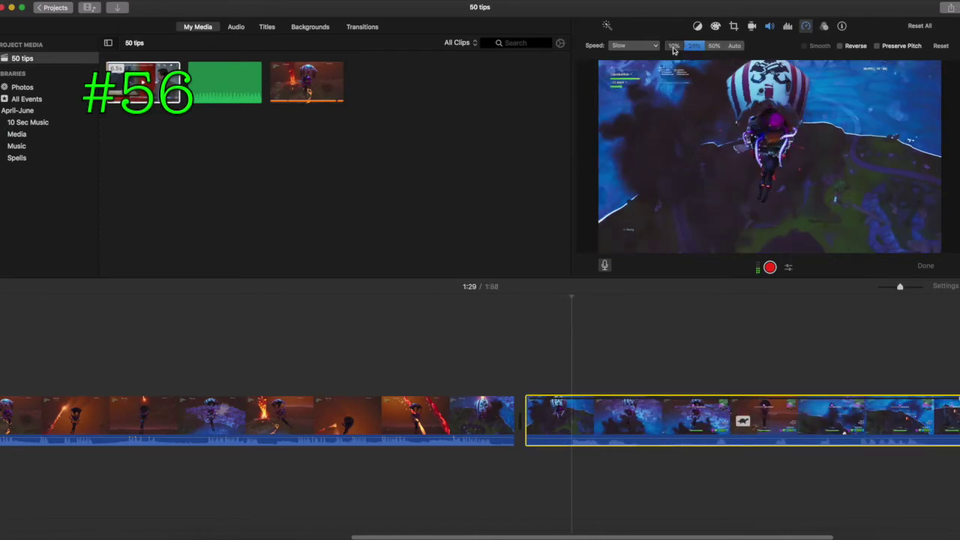
Switch the last clip to fast speed and try 2x, 4x, 8x and 20x in turn.
left_click(634, 45)
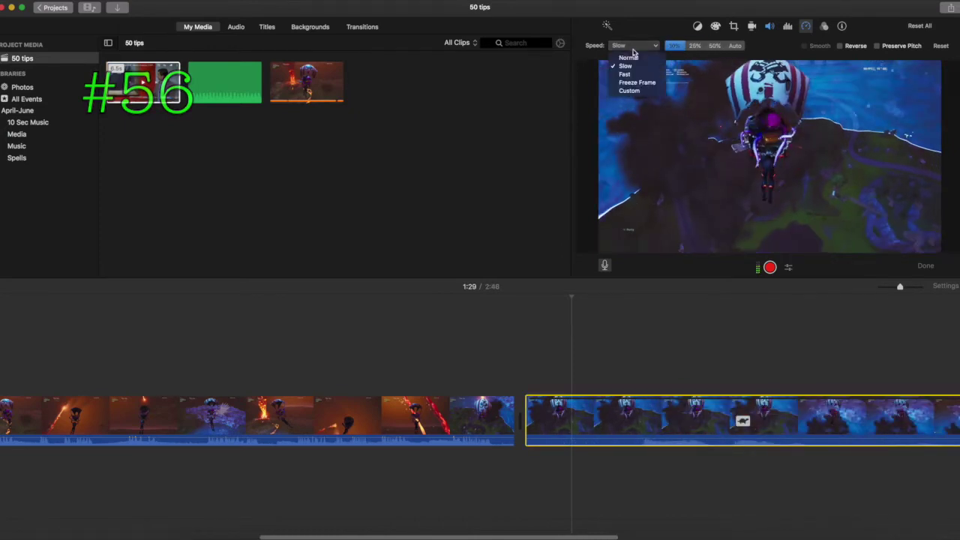
left_click(626, 76)
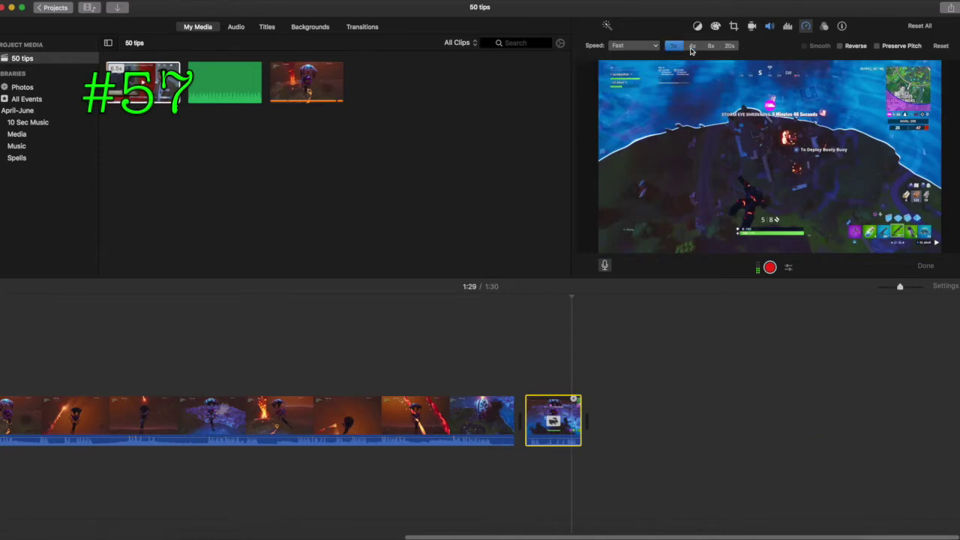
left_click(693, 46)
left_click(710, 48)
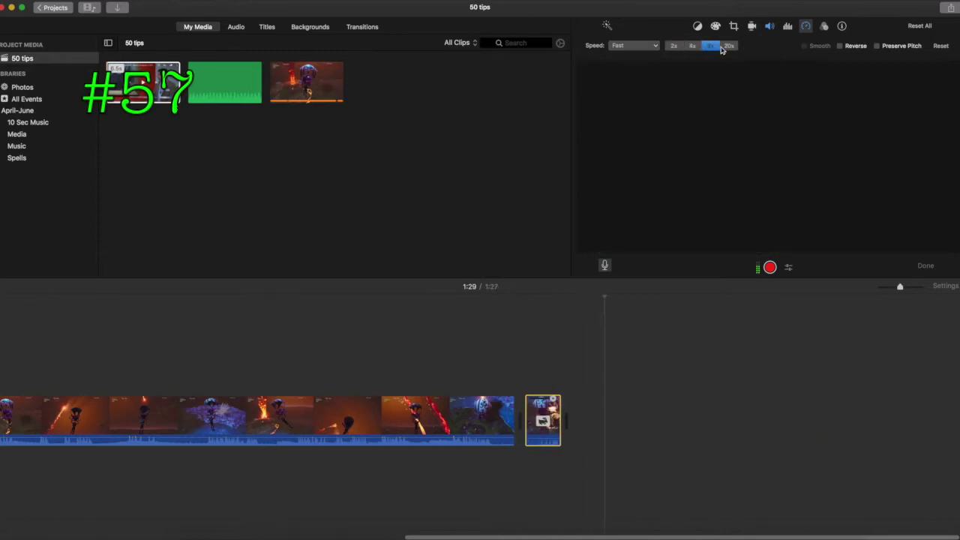
left_click(727, 46)
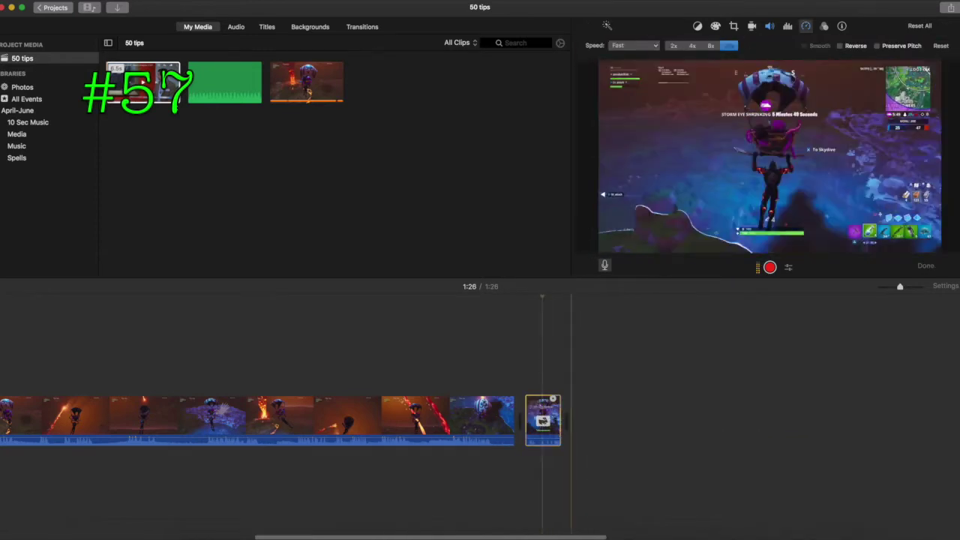
Try a 3.0-second freeze frame in the last clip, and remove it by returning that part to normal speed.
left_click(634, 46)
left_click(637, 81)
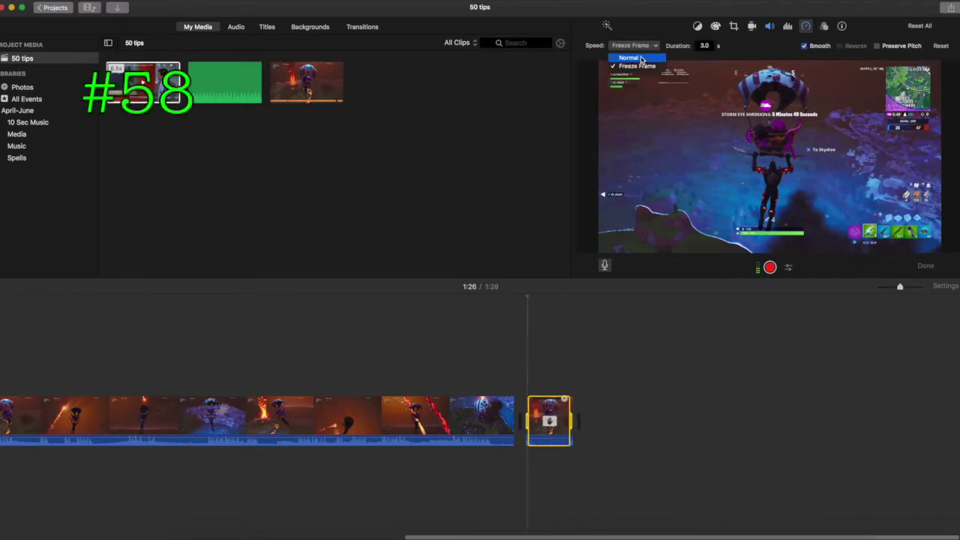
left_click(640, 57)
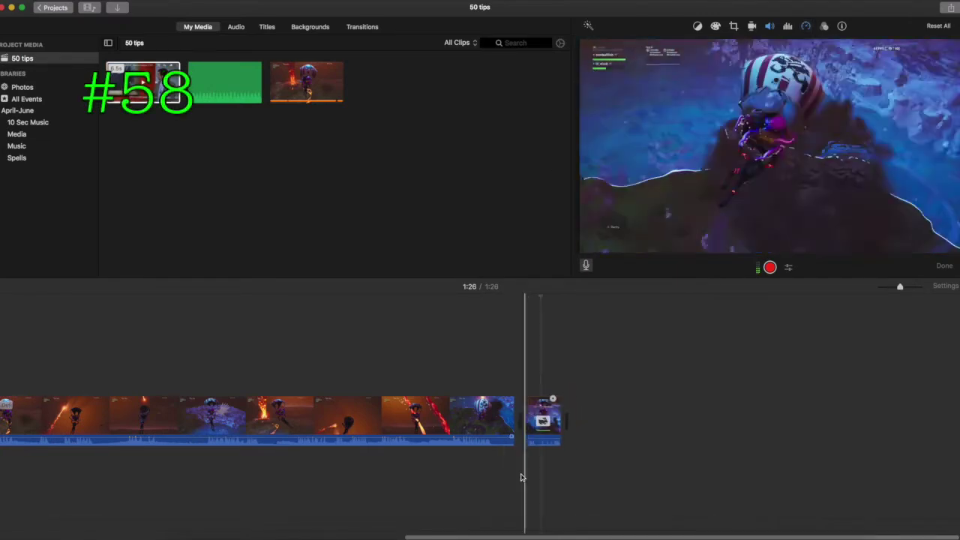
Return the last clip to normal speed, and try a 3.0-second freeze frame at 1:28 and undo it.
left_click(634, 46)
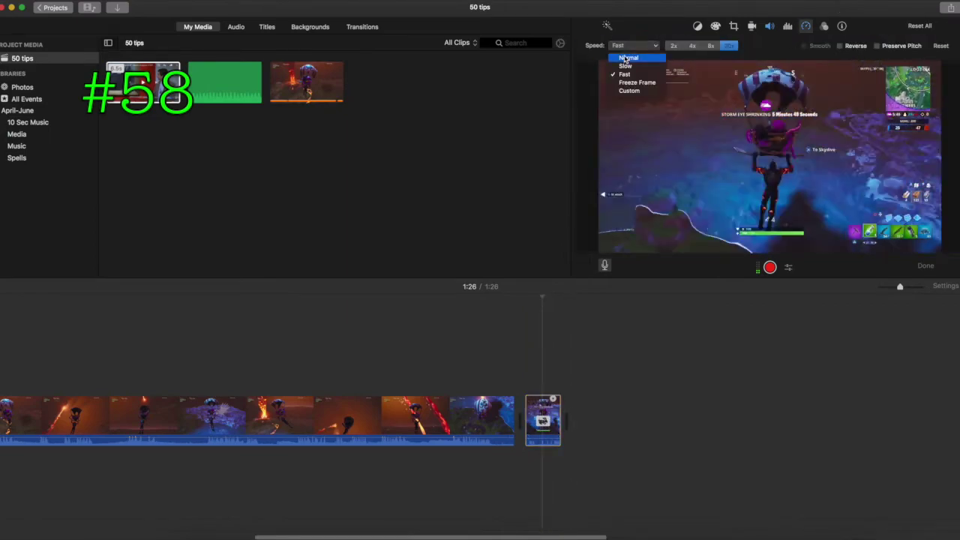
left_click(626, 59)
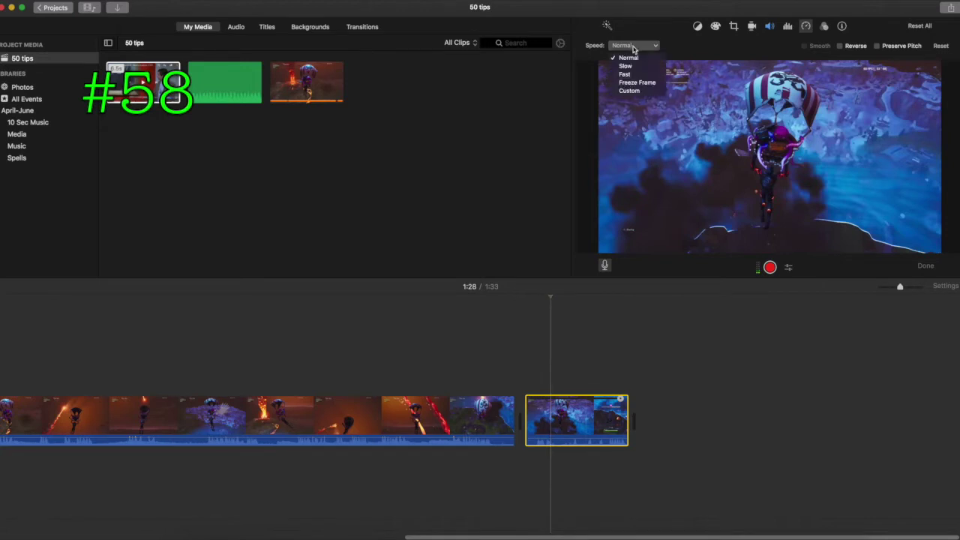
left_click(634, 82)
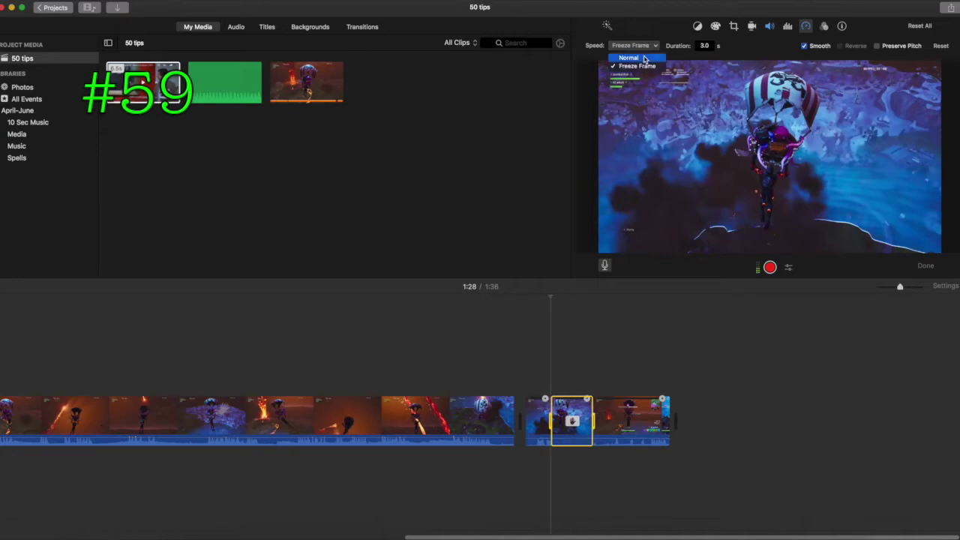
key("super+z")
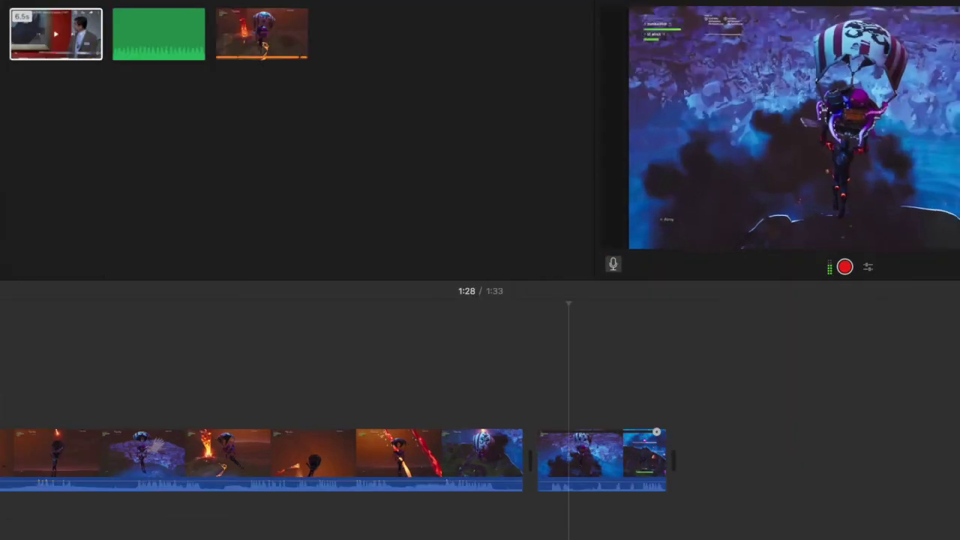
Preview the available clip filters and audio effects on the last clip, leaving both set to None.
left_click(664, 4)
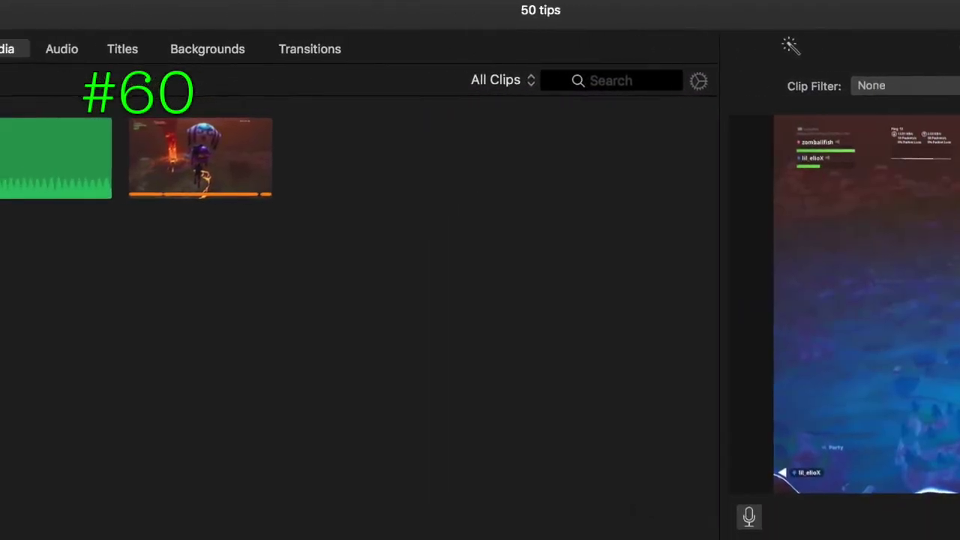
left_click(649, 48)
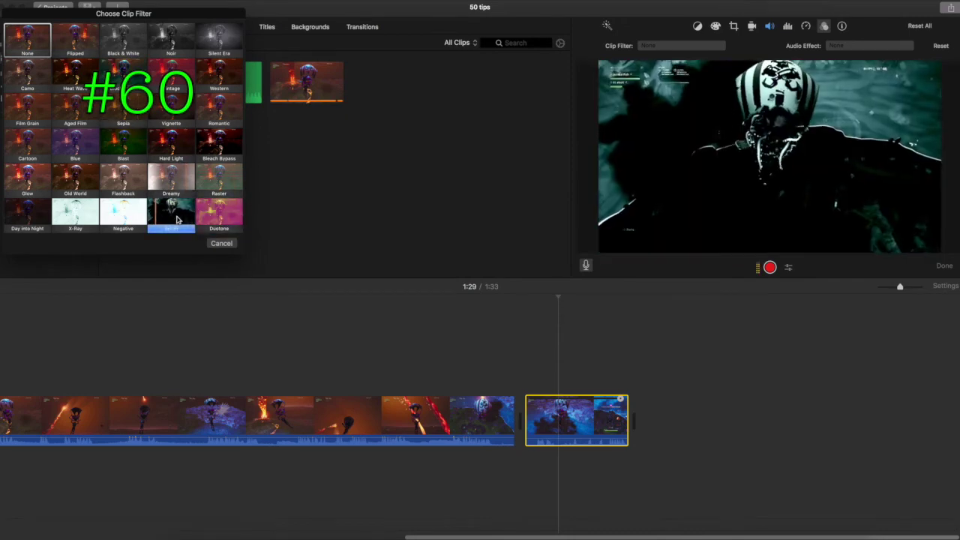
left_click(218, 245)
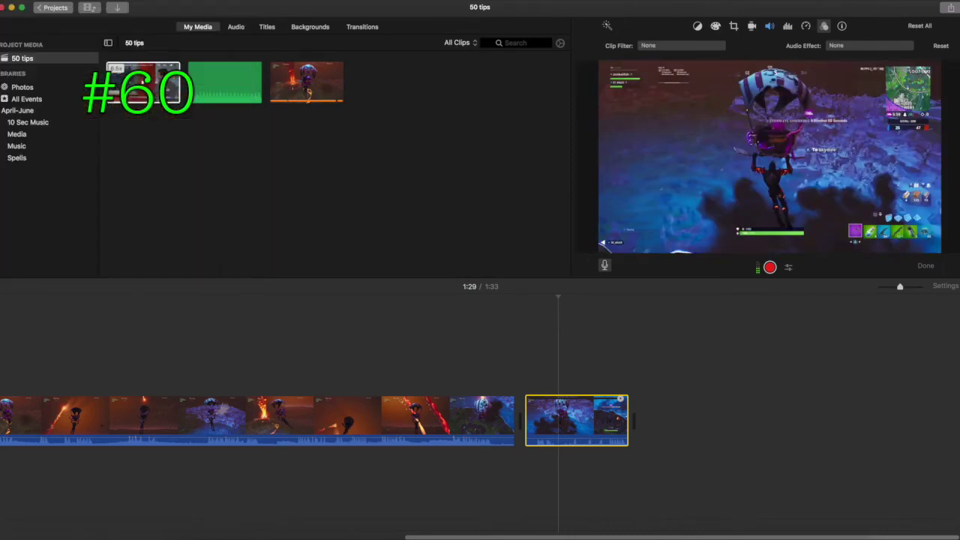
left_click(837, 45)
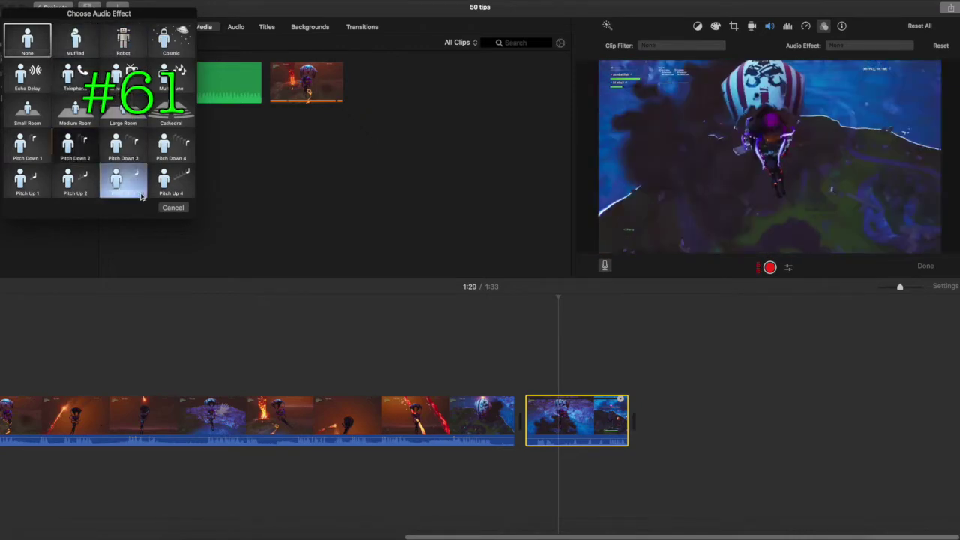
left_click(173, 208)
Set the last clip's duration to 3.0 seconds in its clip information.
left_click(840, 27)
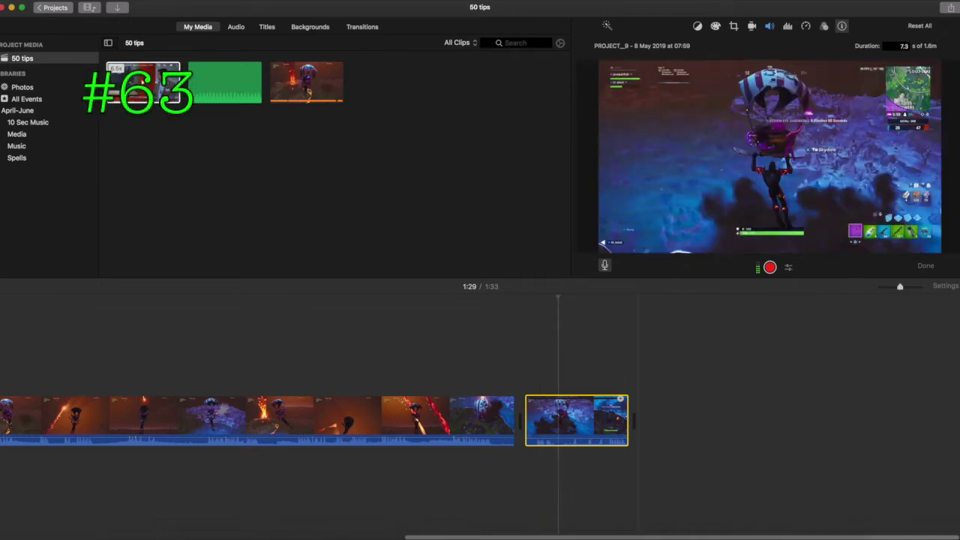
type("3.0")
left_click(650, 410)
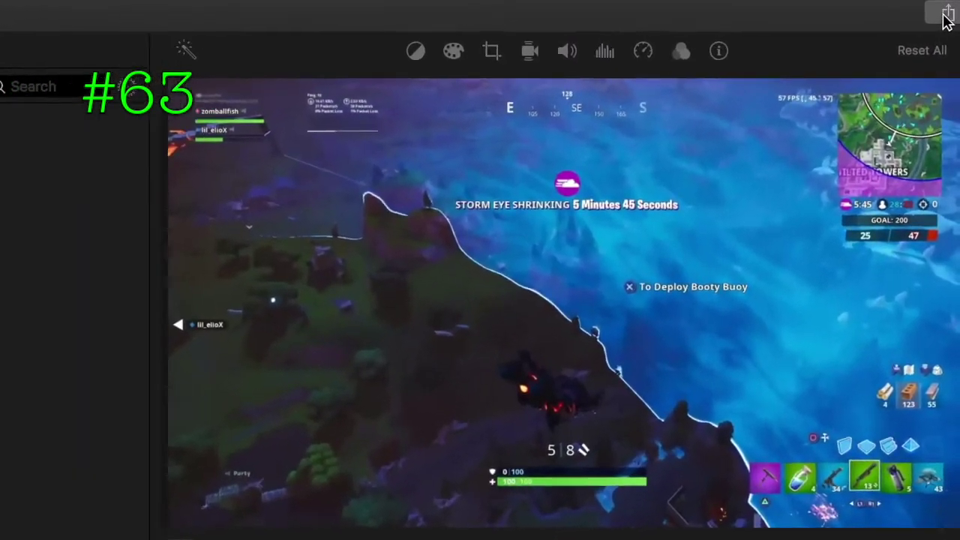
Start exporting the movie as a file and set its title to "50 tips for iMovie".
left_click(950, 8)
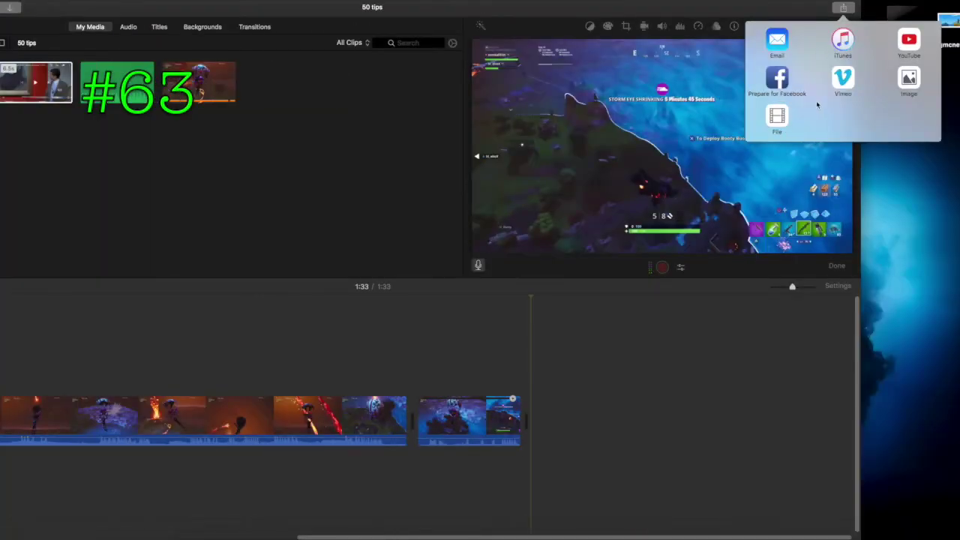
left_click(778, 120)
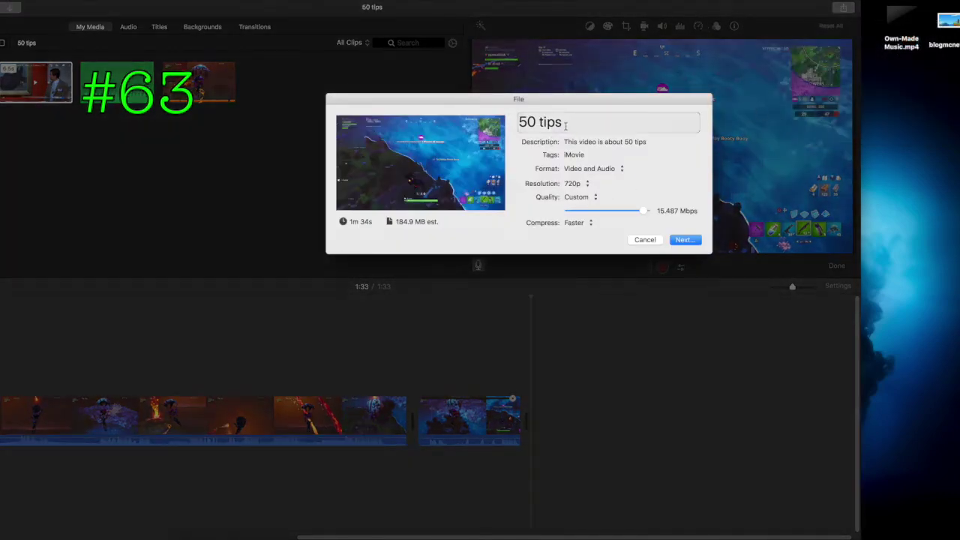
left_click(569, 122)
key("super+a")
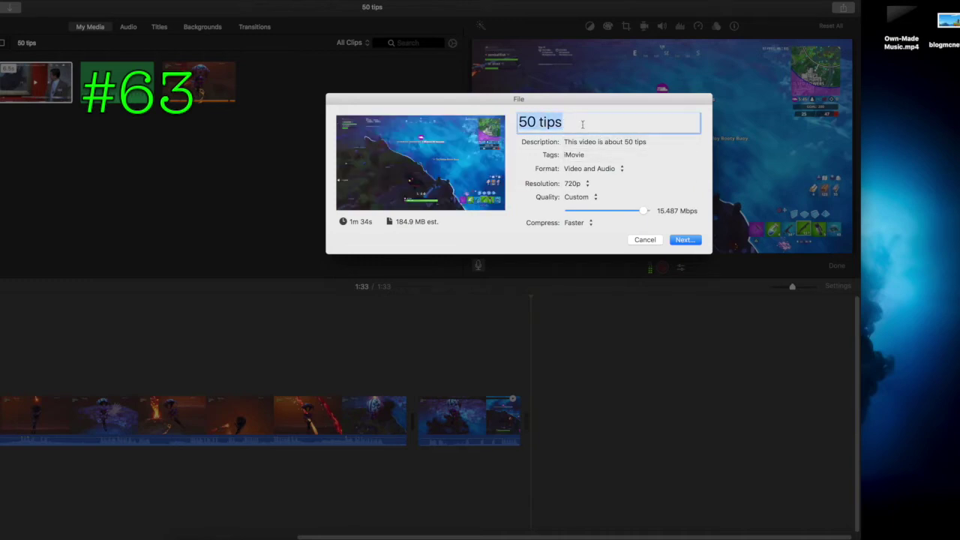
type("50 tips for")
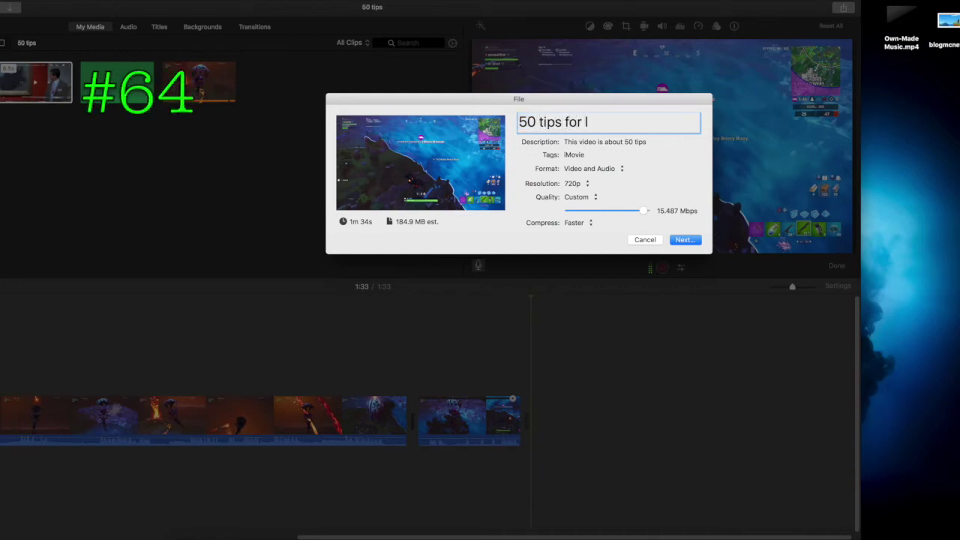
type(" iMovie")
Review the export format and resolution choices, keeping Video and Audio at 720p.
left_click(598, 183)
left_click(587, 185)
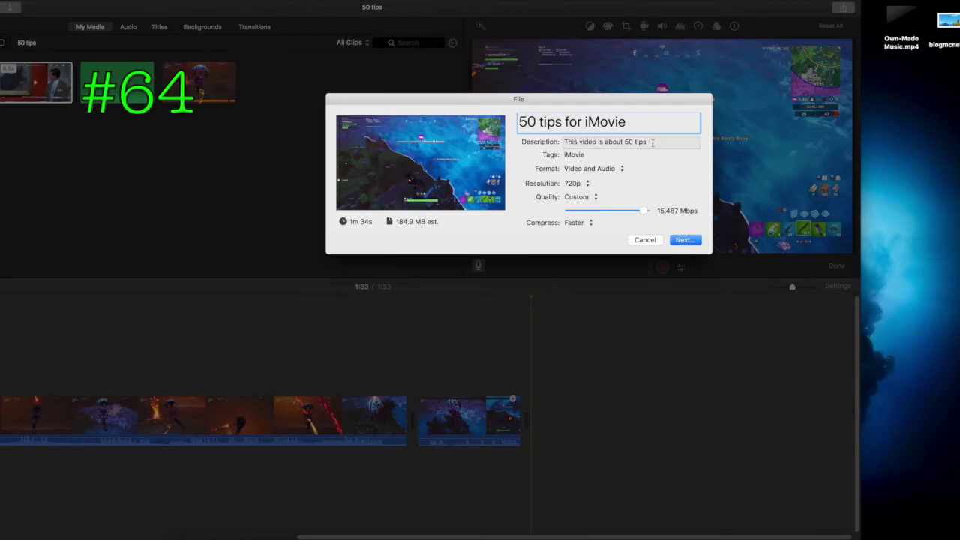
left_click(597, 169)
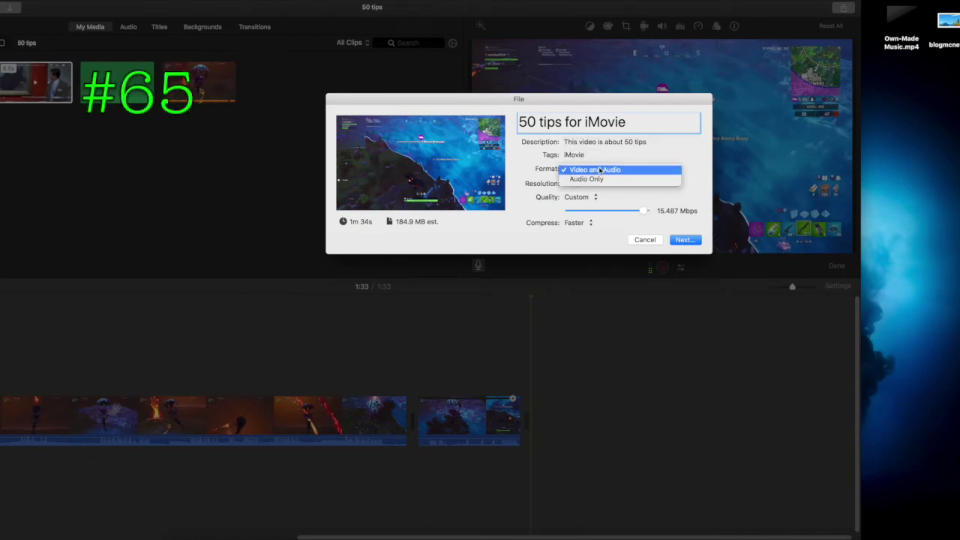
left_click(600, 171)
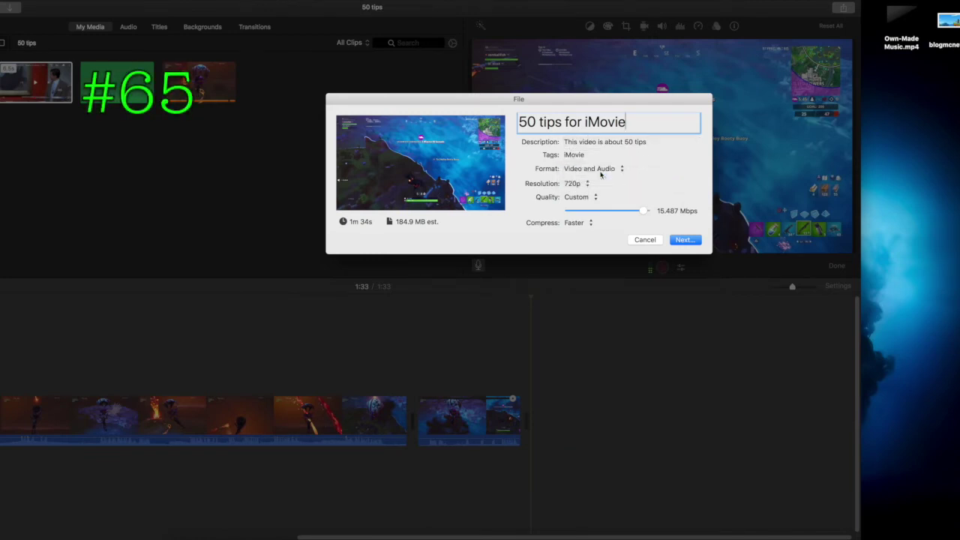
left_click(588, 185)
left_click(587, 198)
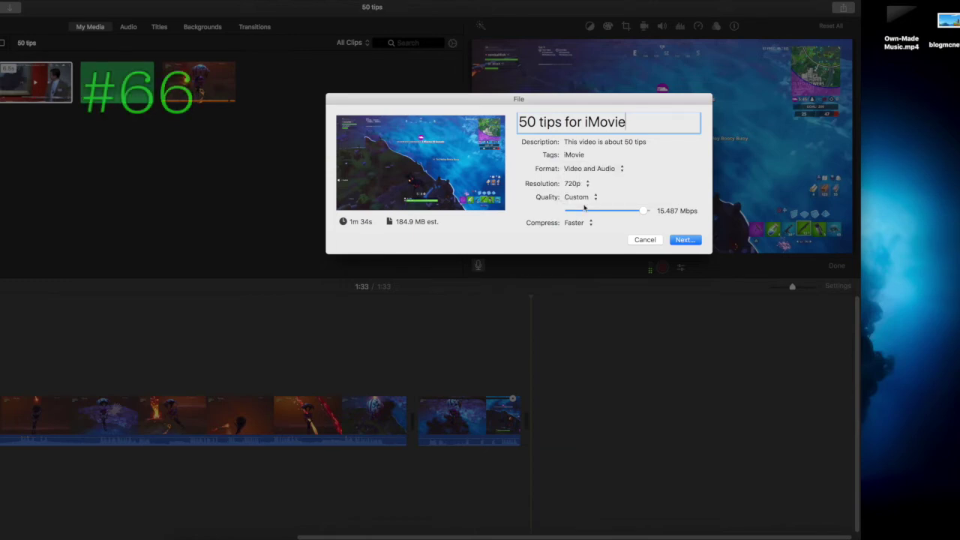
Try the export quality options Low, Medium, High, Best (ProRes) and Custom in turn to compare their estimated file sizes.
left_click(587, 199)
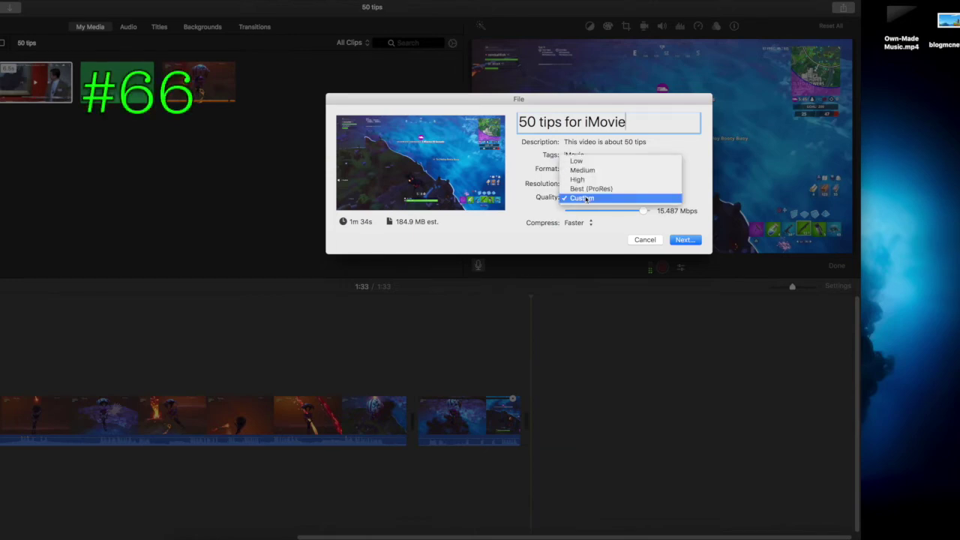
left_click(576, 157)
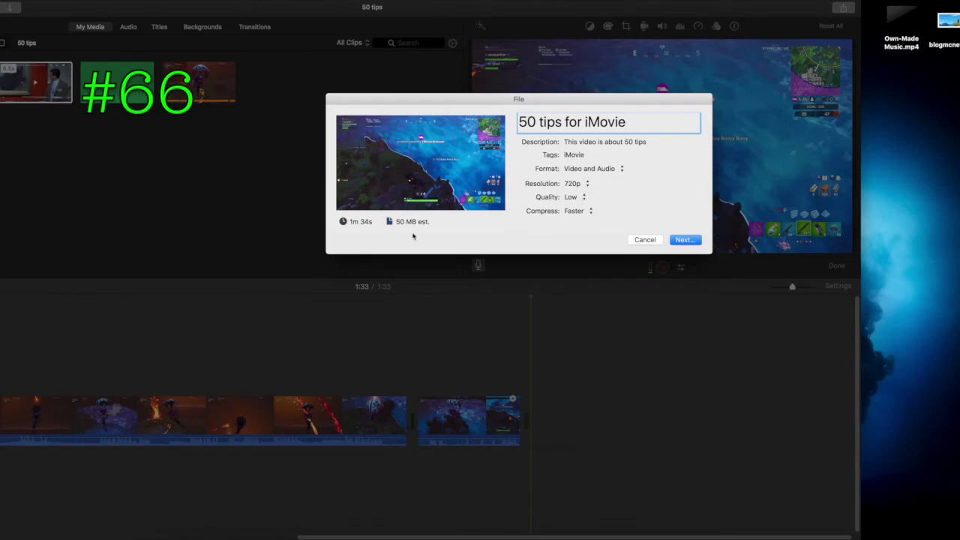
left_click(573, 198)
left_click(577, 209)
left_click(576, 196)
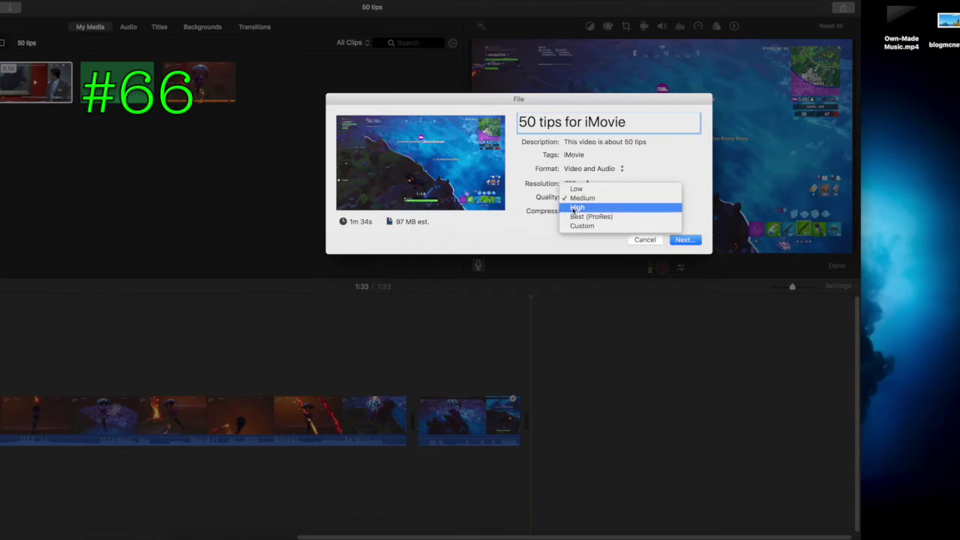
left_click(573, 206)
left_click(575, 197)
left_click(588, 207)
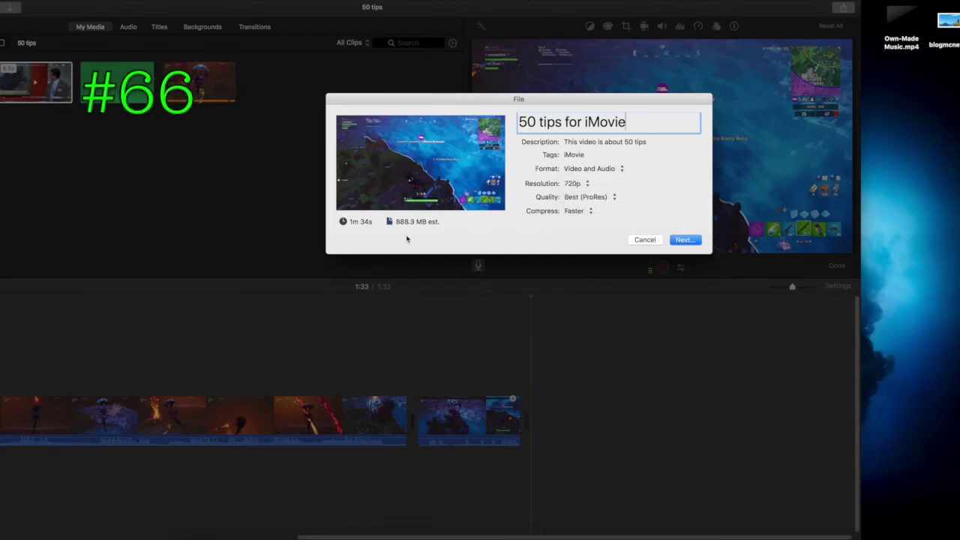
left_click(582, 198)
left_click(583, 207)
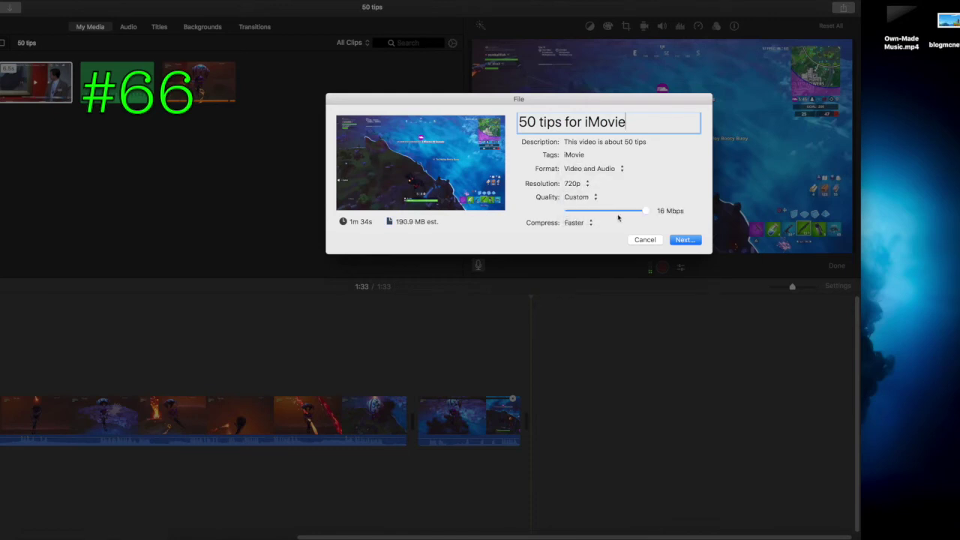
Check the custom bitrate at 16 Mbps, and compare the Best (ProRes) and High quality presets again.
mouse_move(645, 213)
left_mouse_down()
mouse_move(577, 212)
mouse_move(644, 212)
left_mouse_up()
left_click(593, 198)
left_click(591, 189)
left_click(589, 198)
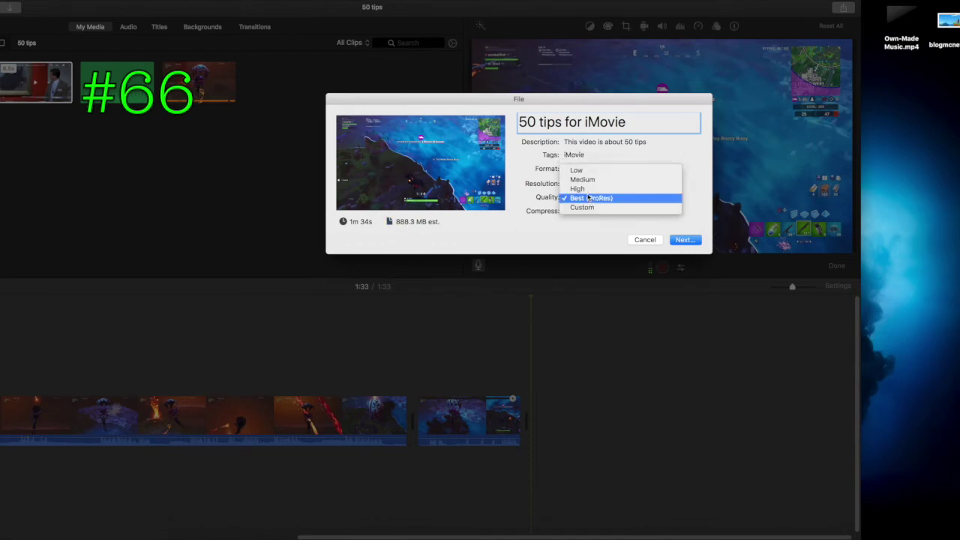
left_click(582, 187)
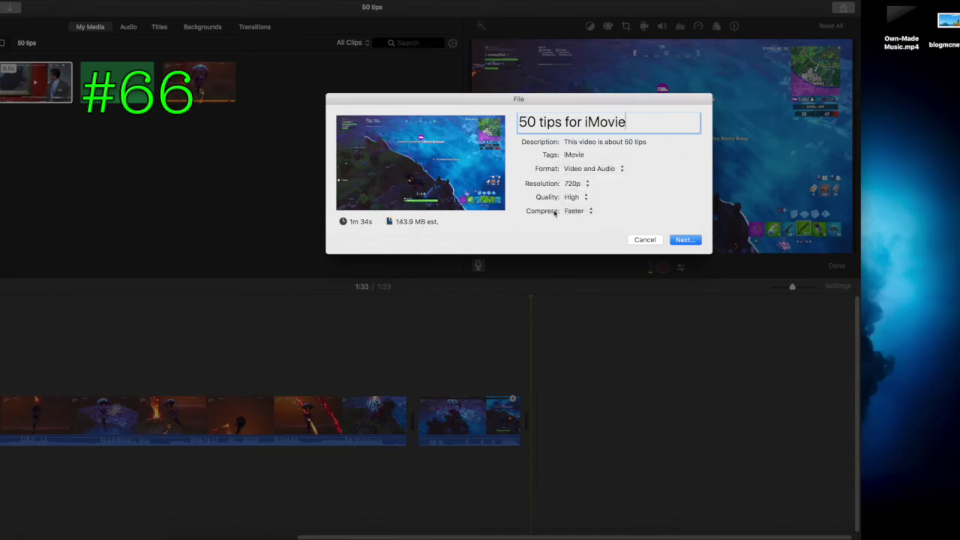
left_click(585, 197)
left_click(585, 208)
Set the export quality to Custom at 16 Mbps with Faster compression, and proceed to the save settings.
left_click(591, 202)
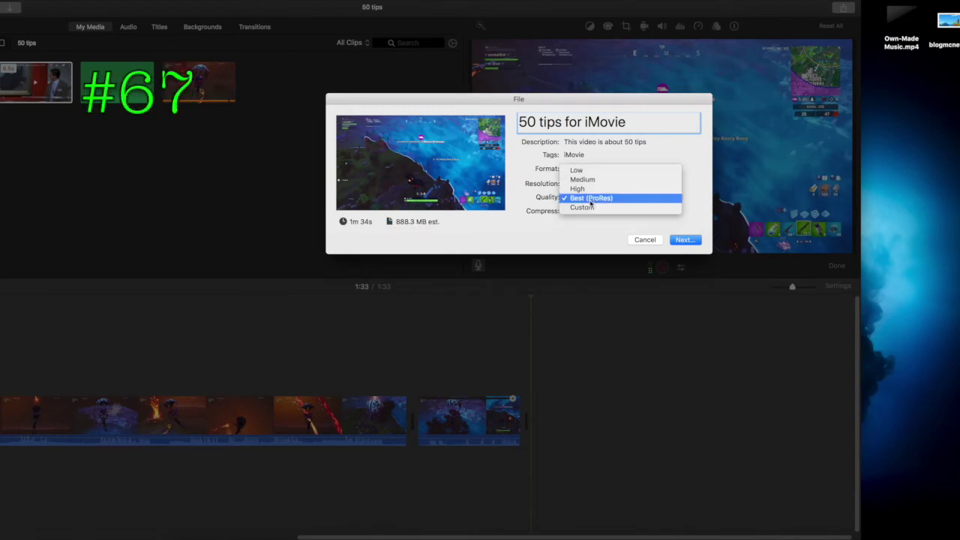
left_click(589, 208)
left_click(582, 224)
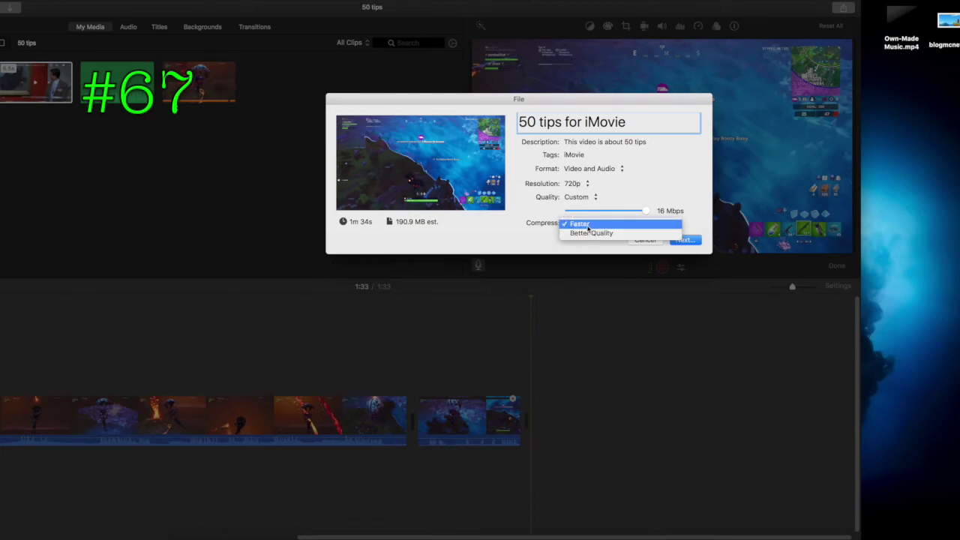
left_click(587, 225)
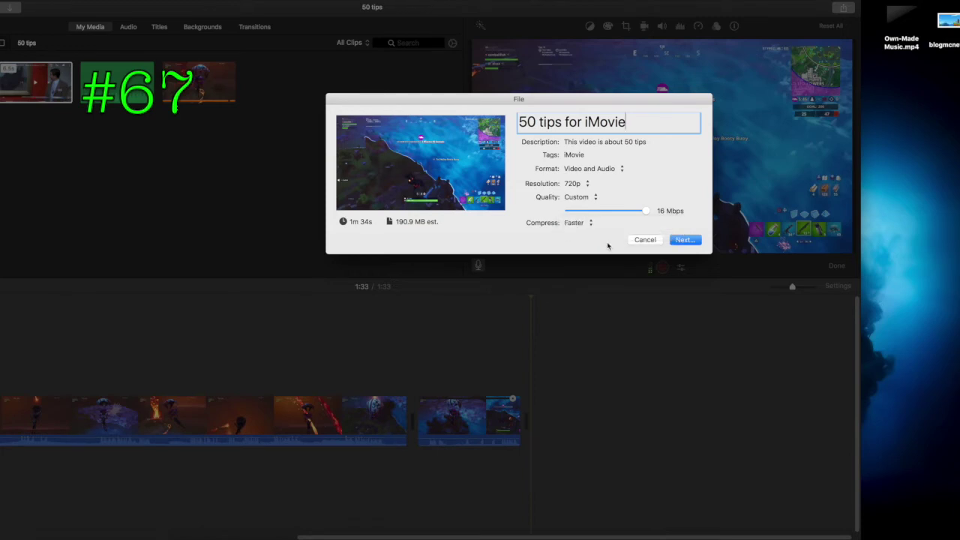
left_click(682, 240)
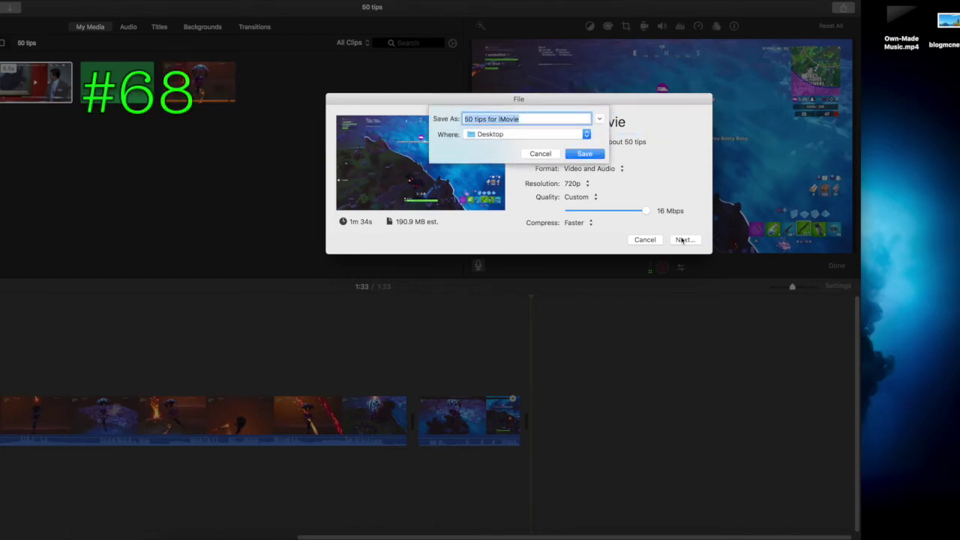
Switch to YouTube in the browser and upload the video "Using Redstone for the first time in 6 years! ep6 Minecraft Series".
left_click(239, 47)
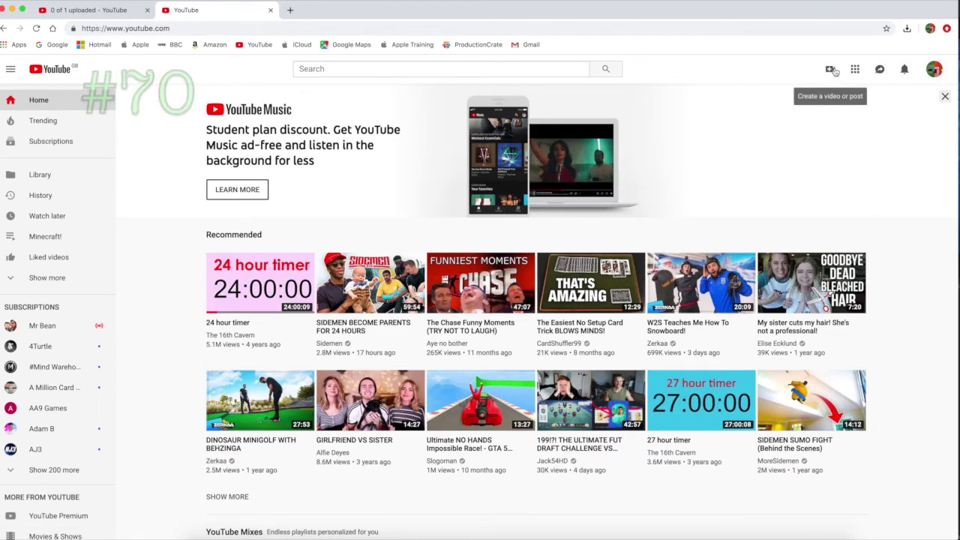
left_click(830, 71)
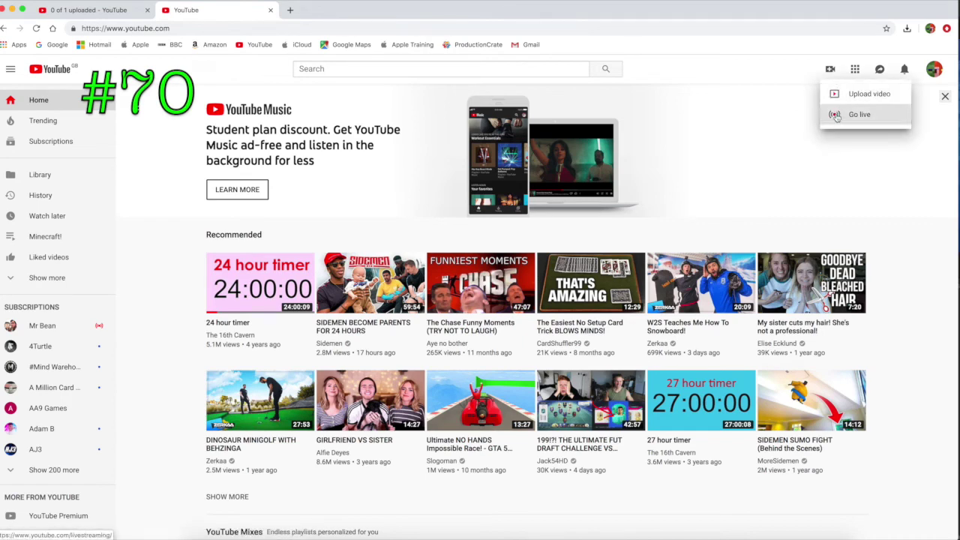
left_click(839, 95)
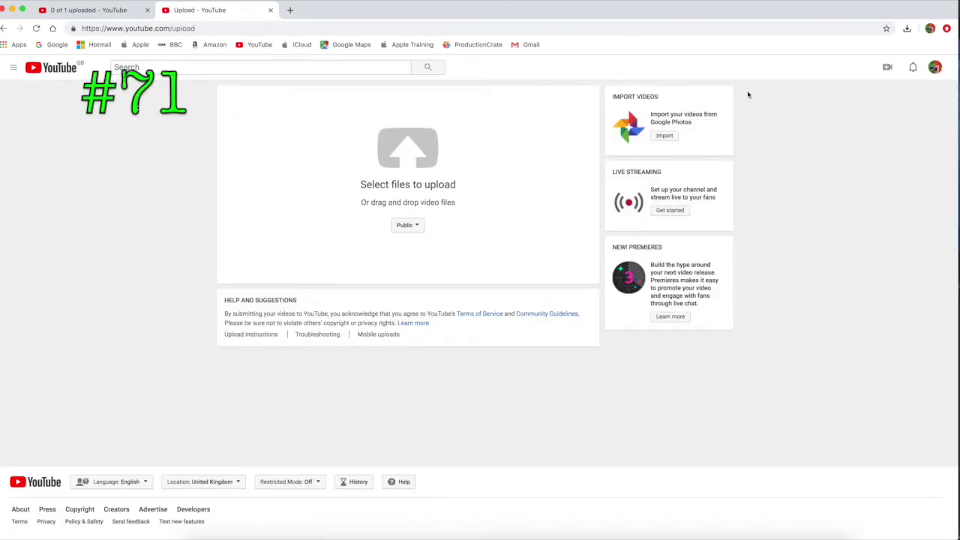
left_click(416, 155)
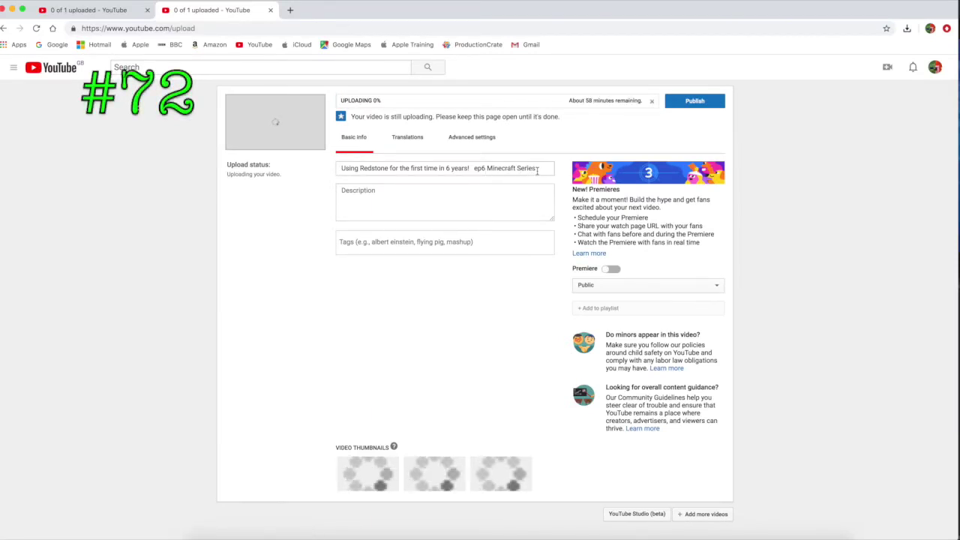
Replace the uploading video's title with "50 tips for imvoie".
left_click(537, 171)
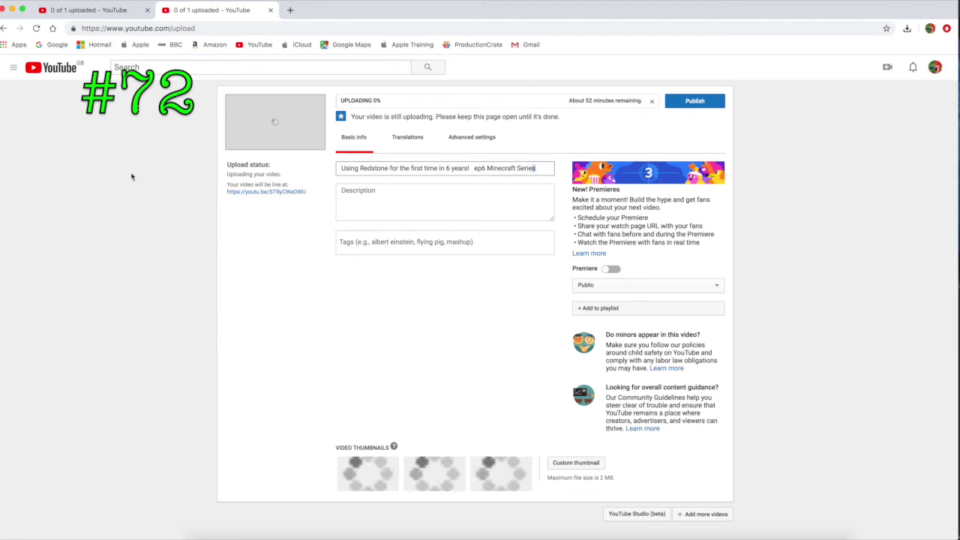
left_click(338, 170, "shift")
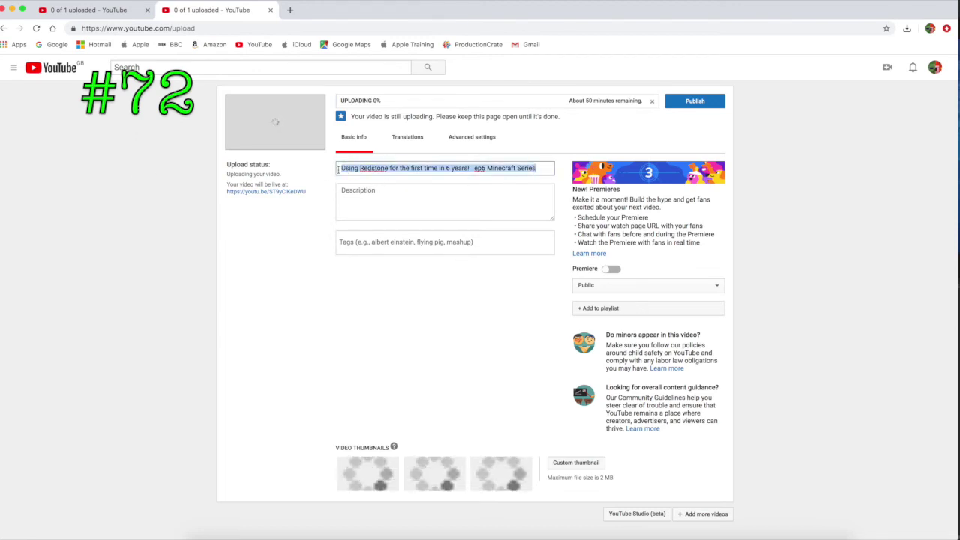
type("50 tips for imvoie")
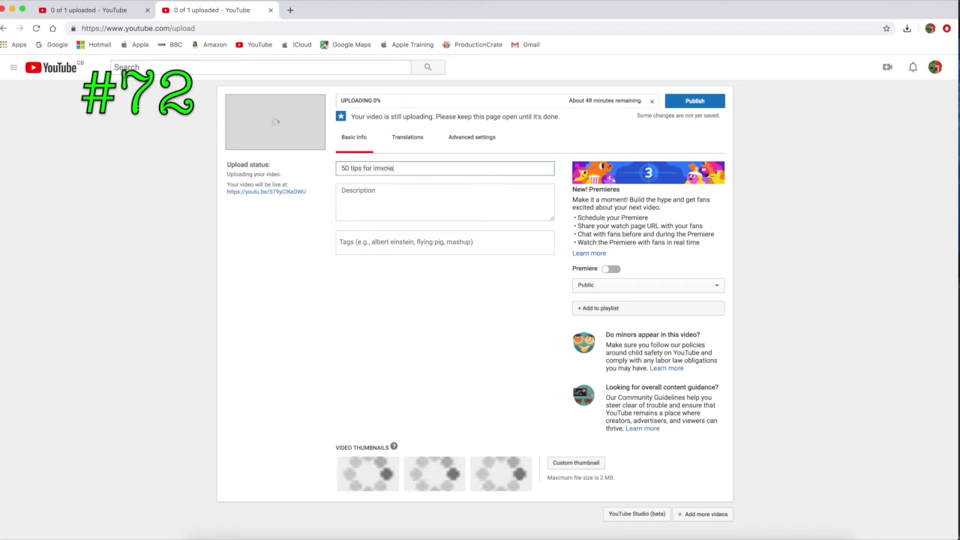
left_click(366, 189)
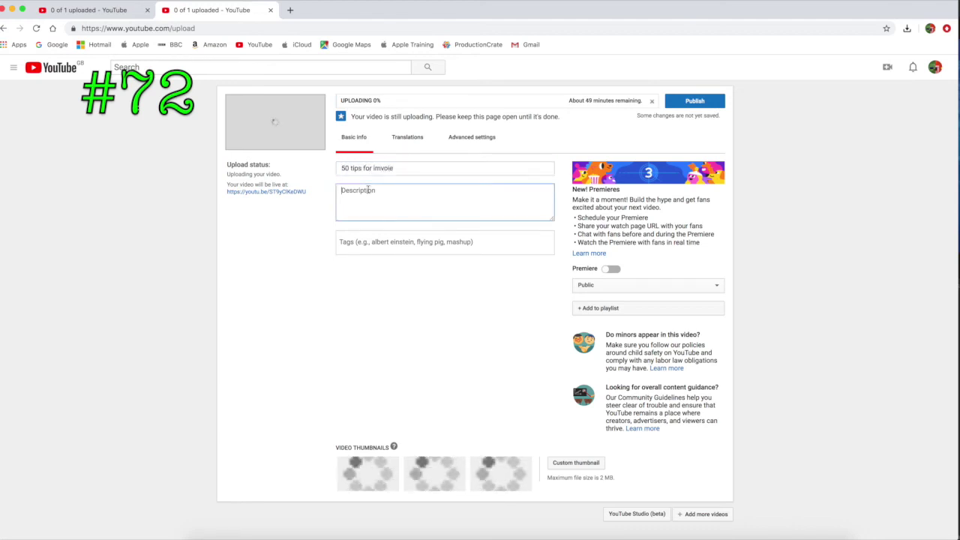
Change the uploading video's title to "PRACTISE".
left_click_drag(399, 168, 340, 169)
key("BackSpace")
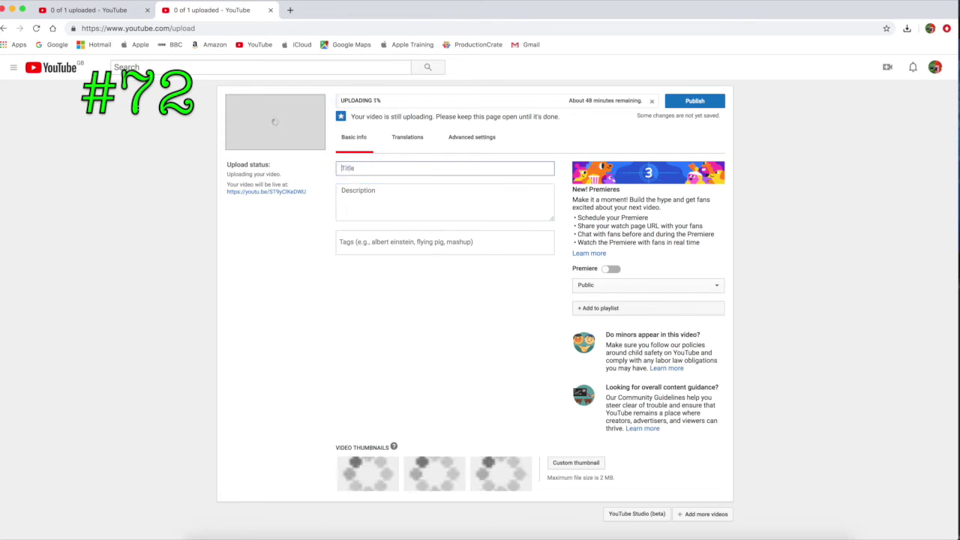
type("PRACTISE")
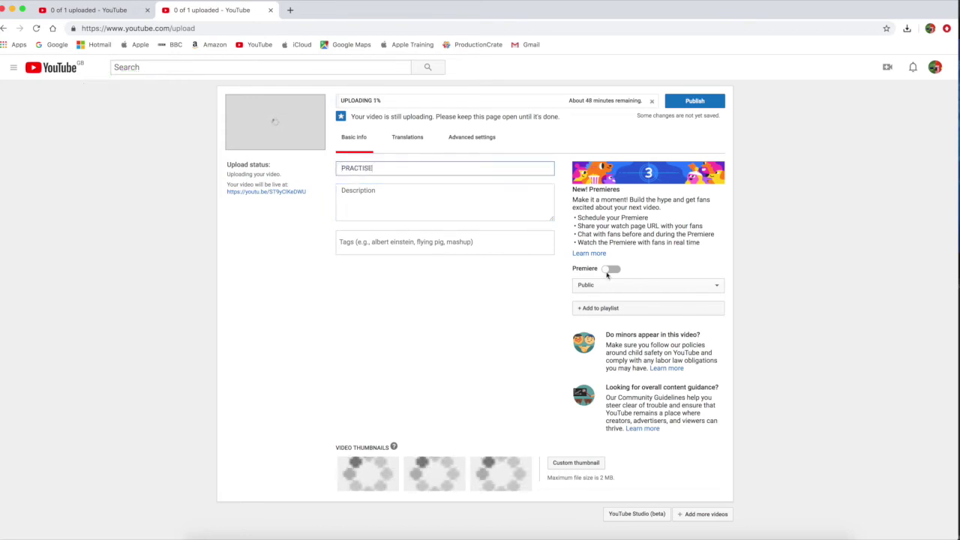
Set the video's visibility to Private, and view the available playlists without adding the video to any.
left_click(609, 285)
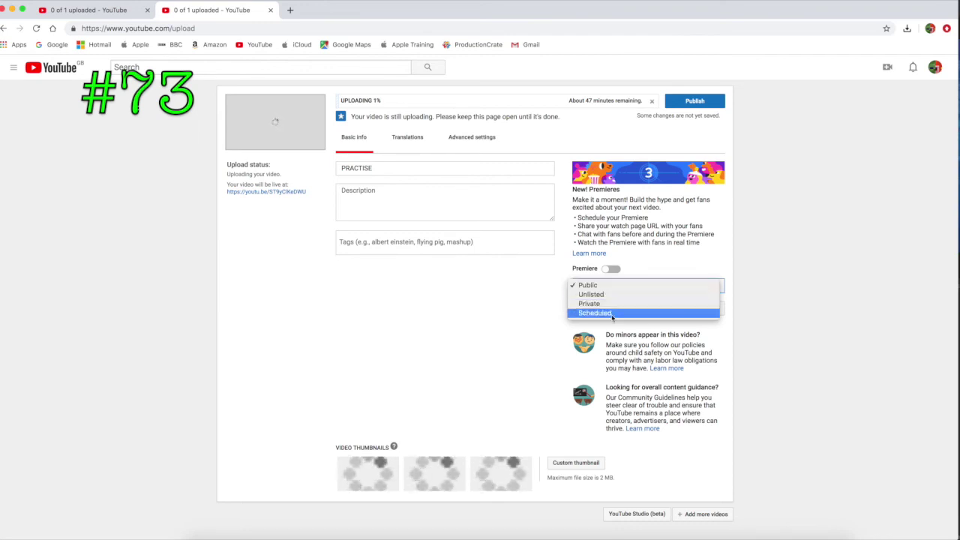
left_click(608, 305)
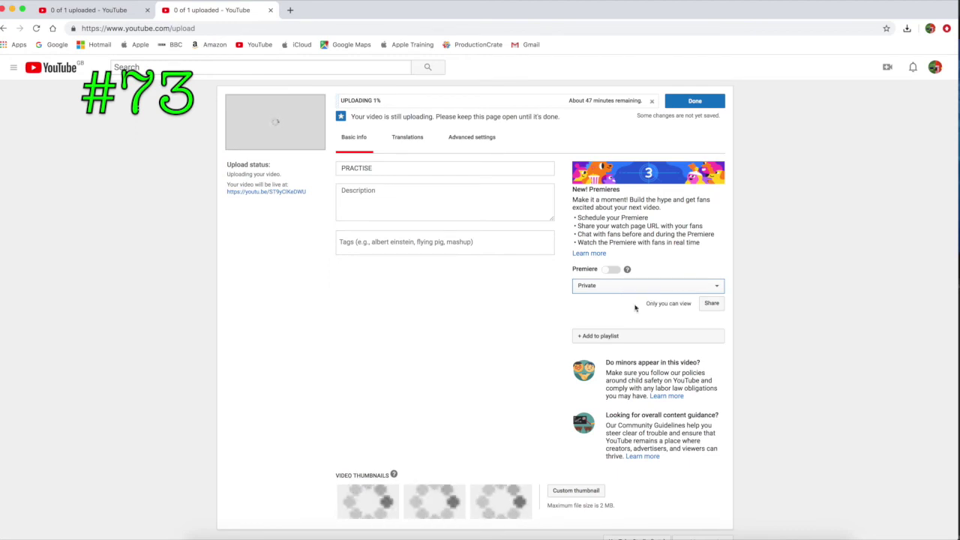
left_click(623, 343)
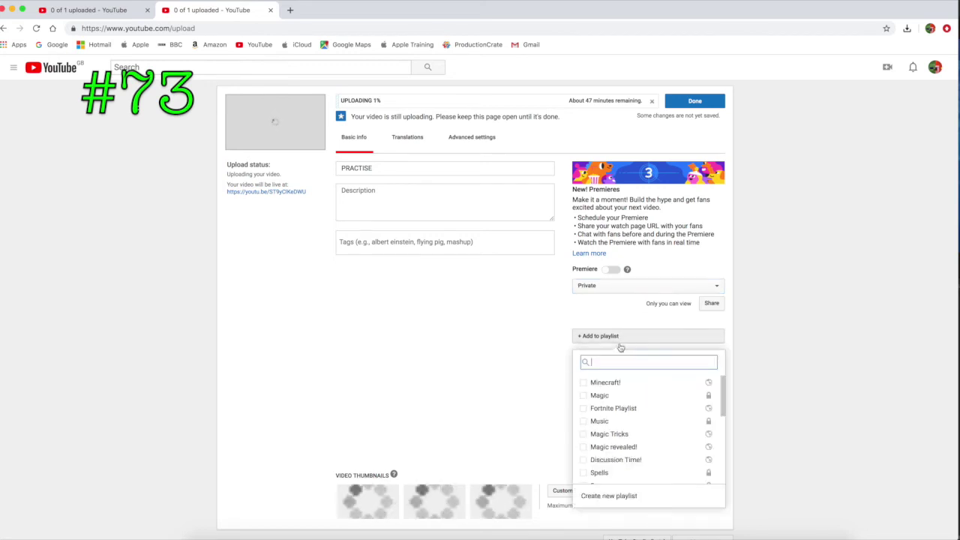
left_click(547, 397)
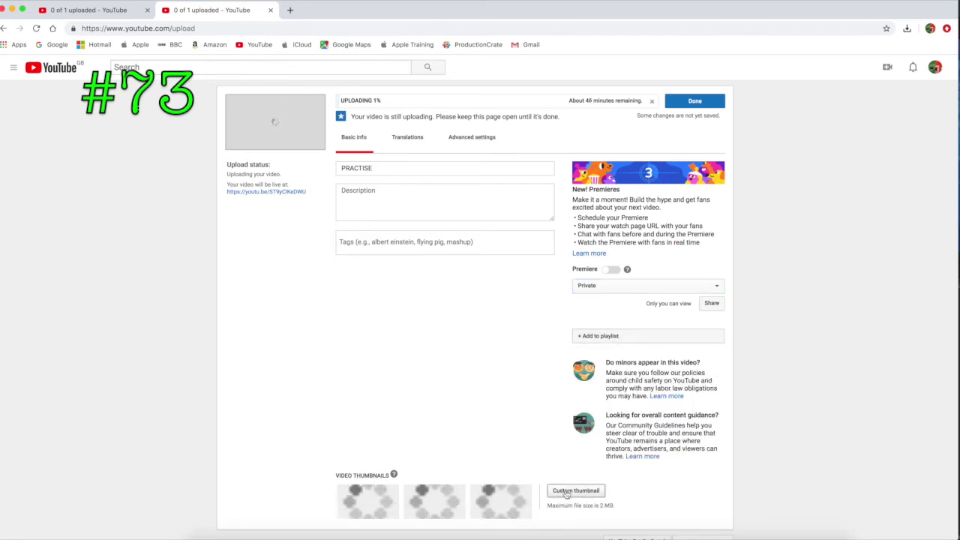
Enter "this video is a test" as the uploading video's description and change its title to "test".
left_click(380, 204)
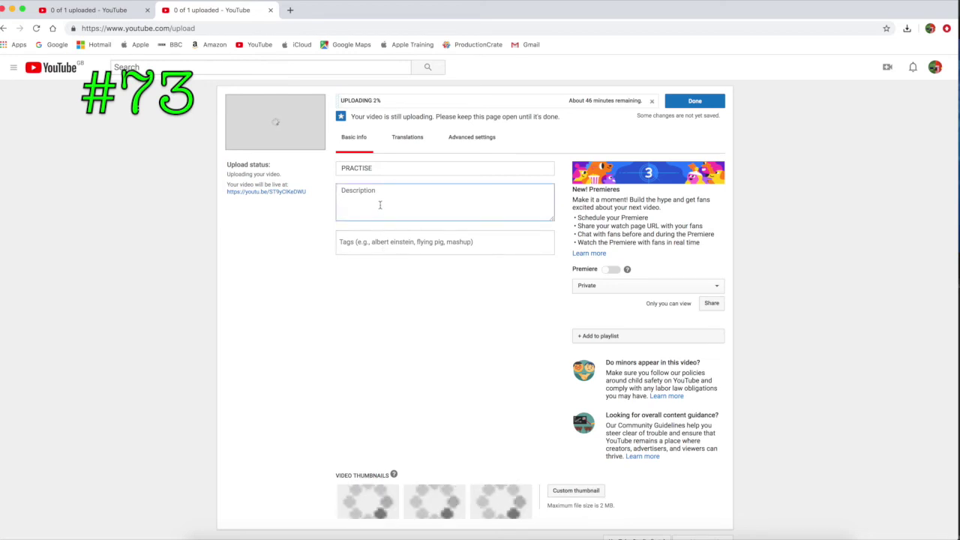
type("this")
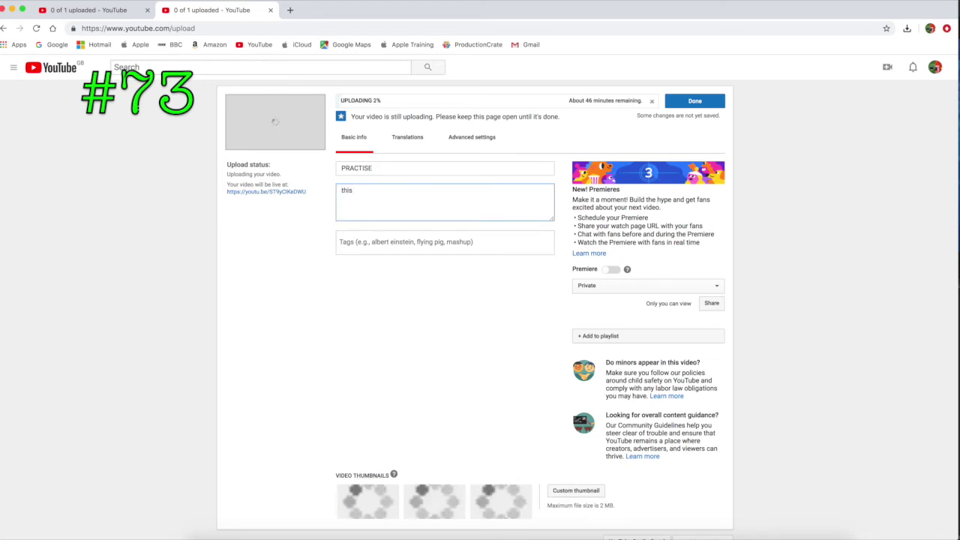
type(" video s")
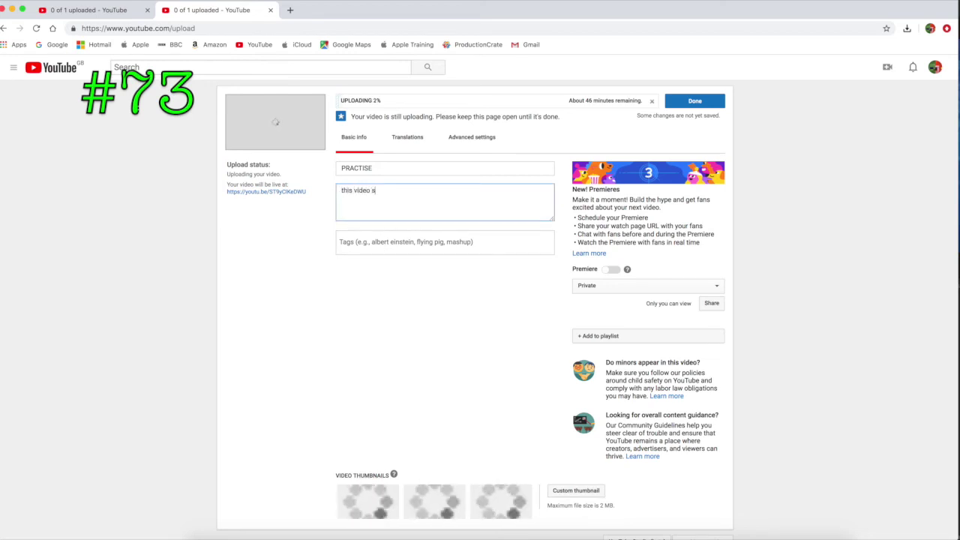
key("BackSpace")
type("is a test")
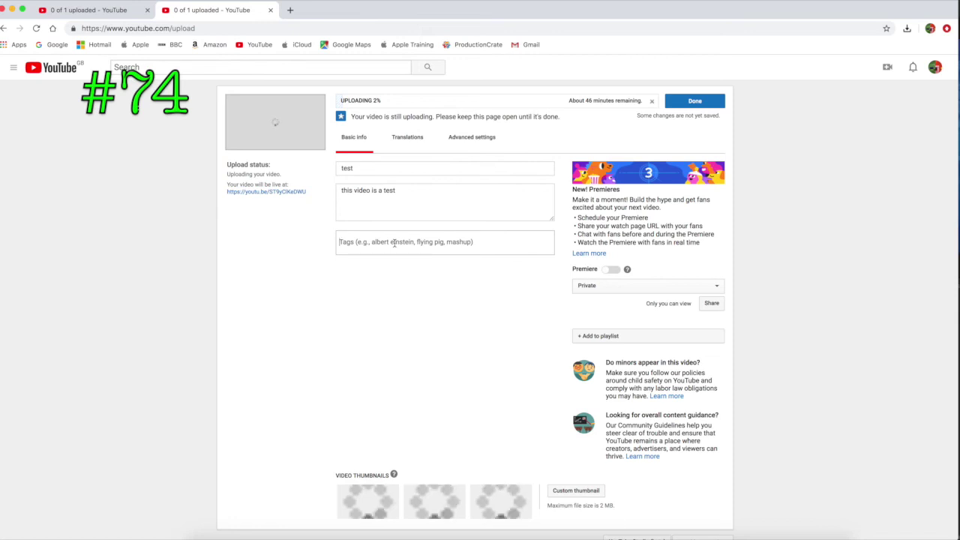
View the video's translation options, and set its category to Film & Animation in the advanced settings.
left_click(409, 141)
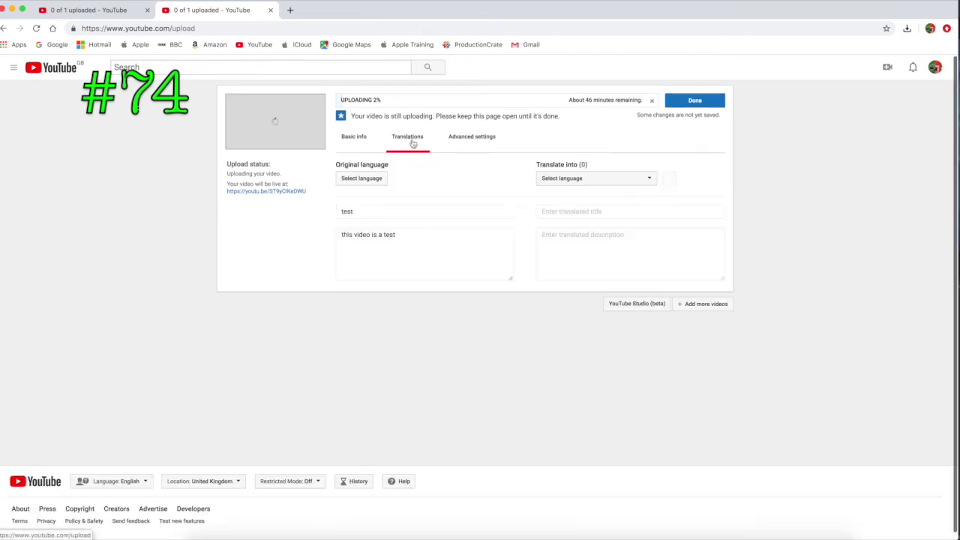
left_click(469, 141)
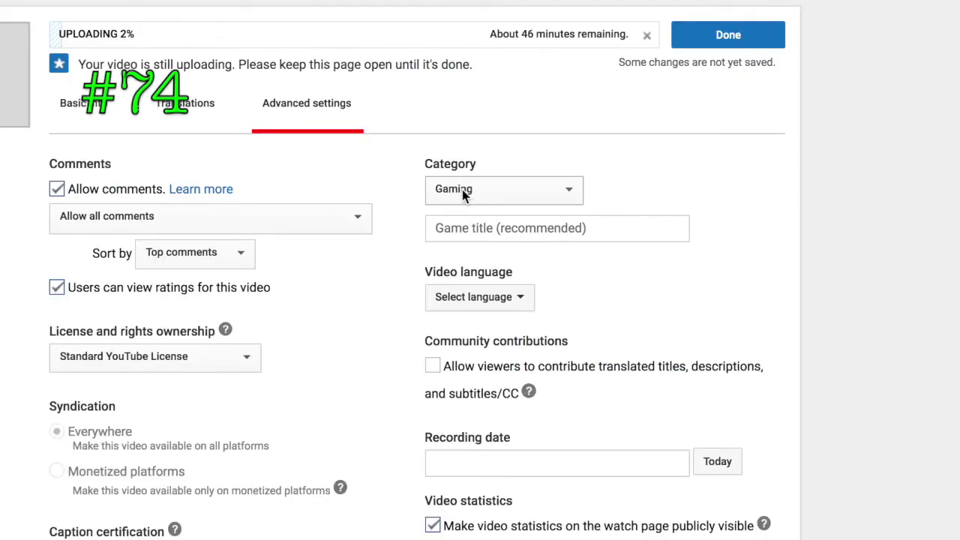
left_click(471, 197)
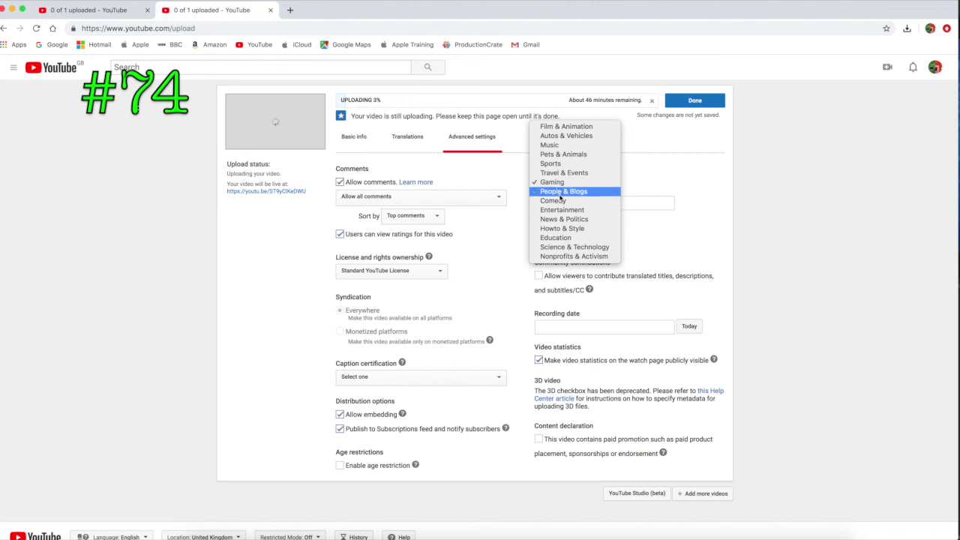
left_click(557, 127)
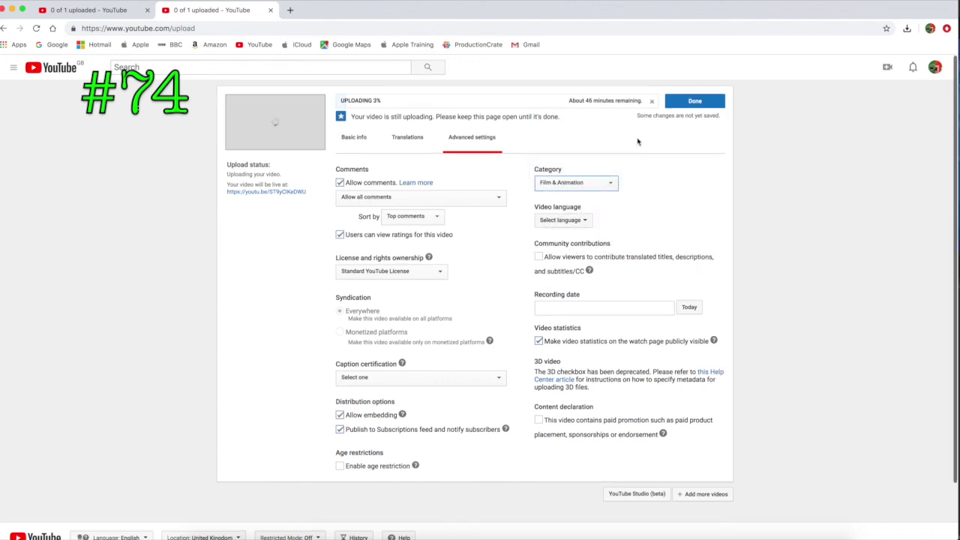
Return to the video's basic info, finish editing its details, and close the upload page.
left_click(354, 138)
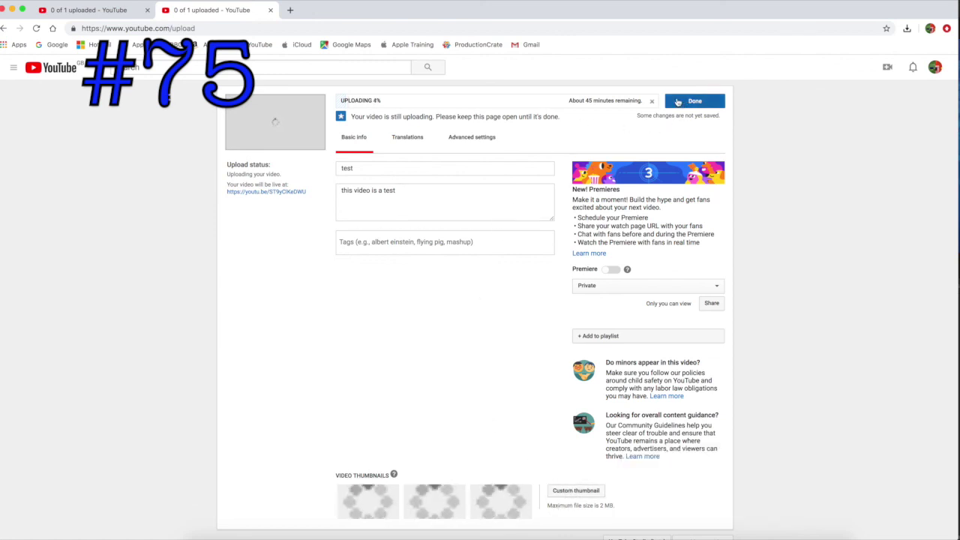
left_click(677, 101)
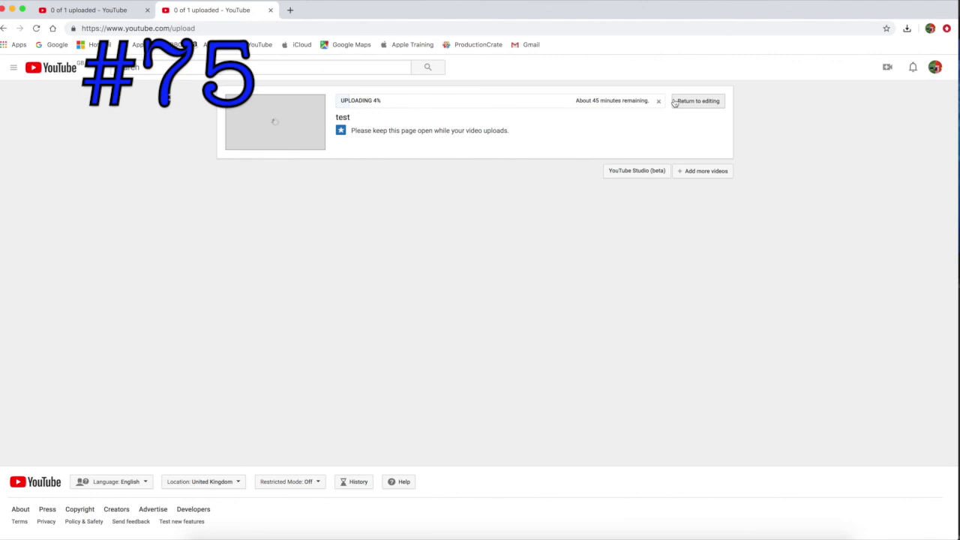
left_click(271, 10)
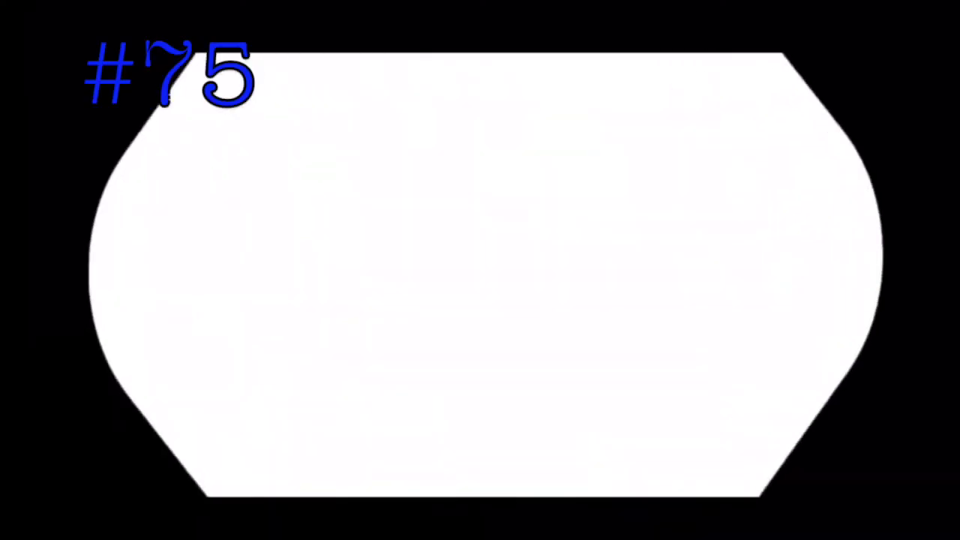